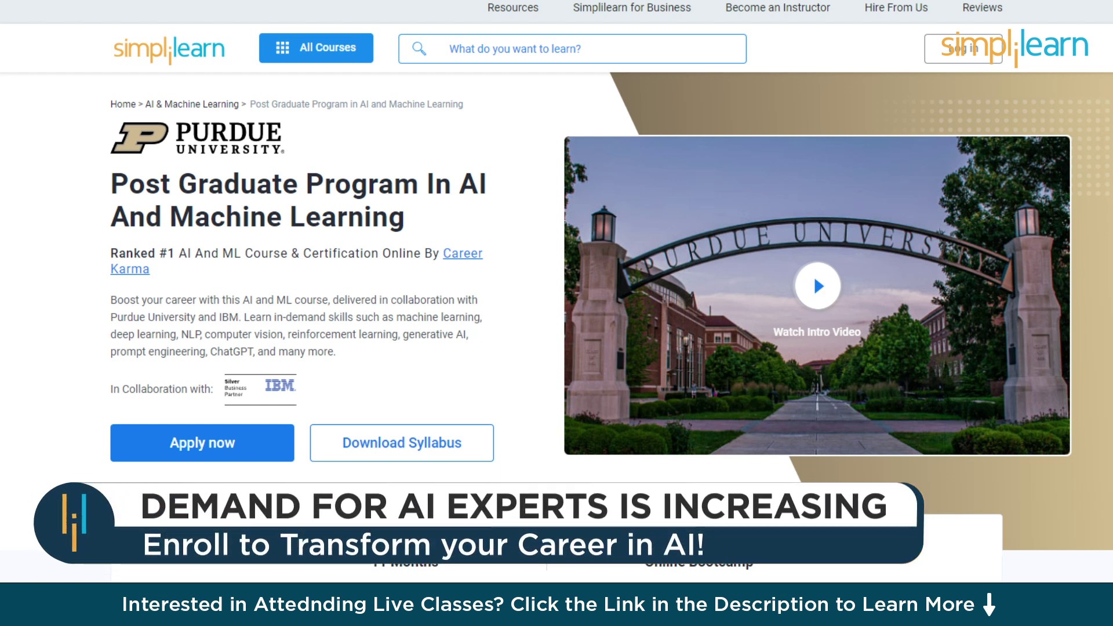
Step: Scroll the Purdue AI and Machine Learning page past key features and certificates to the learning path
scroll(557, 290, "down", 3)
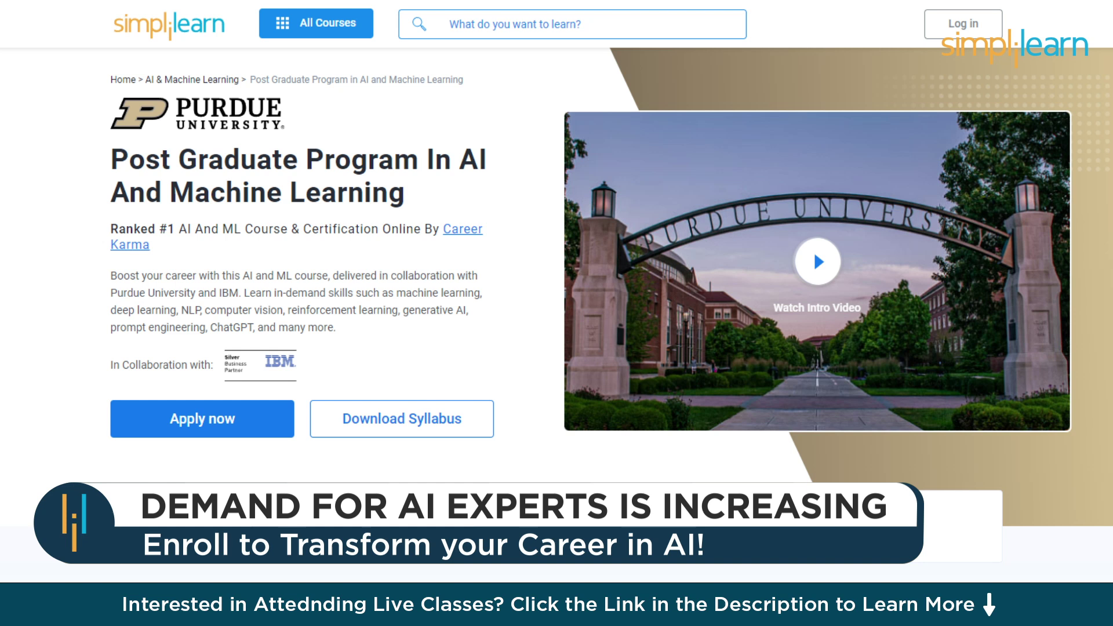
scroll(557, 289, "down", 4)
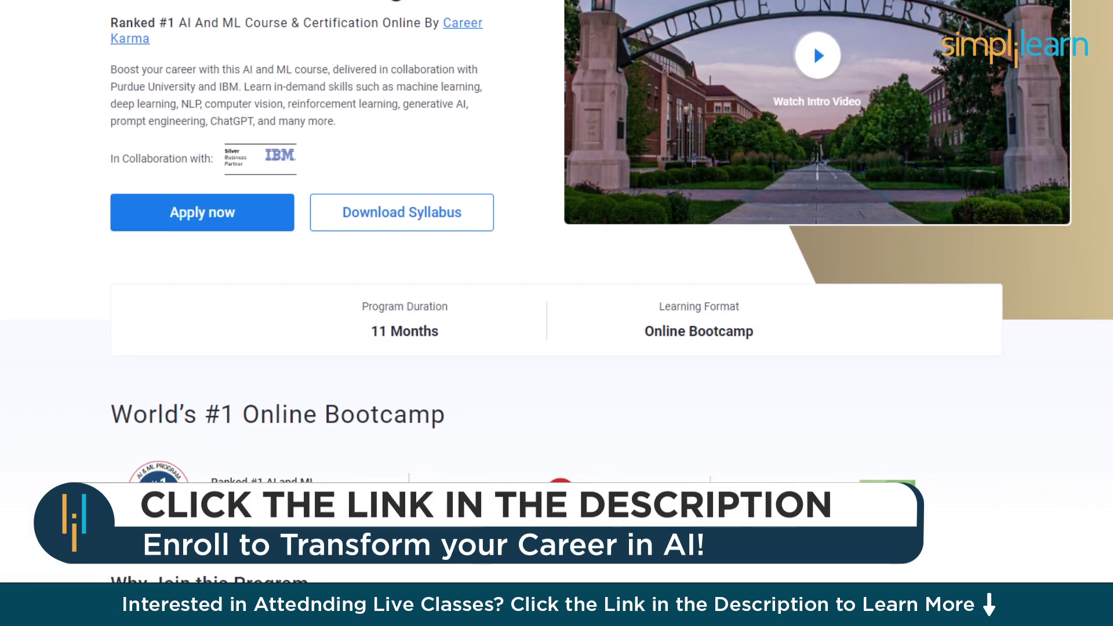
scroll(557, 289, "down", 4)
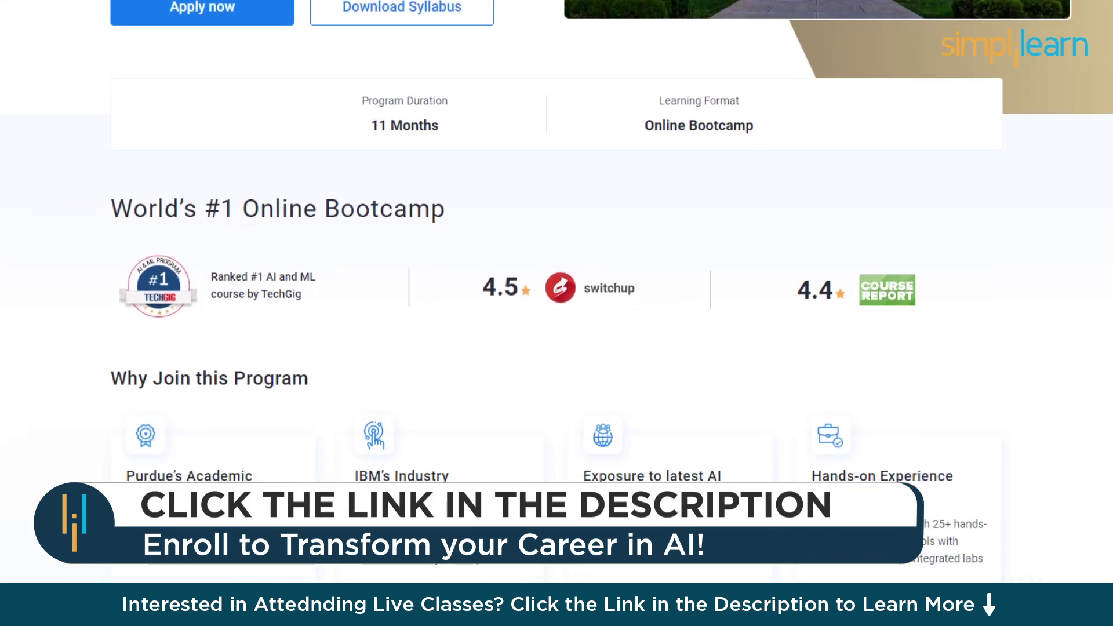
scroll(556, 290, "down", 4)
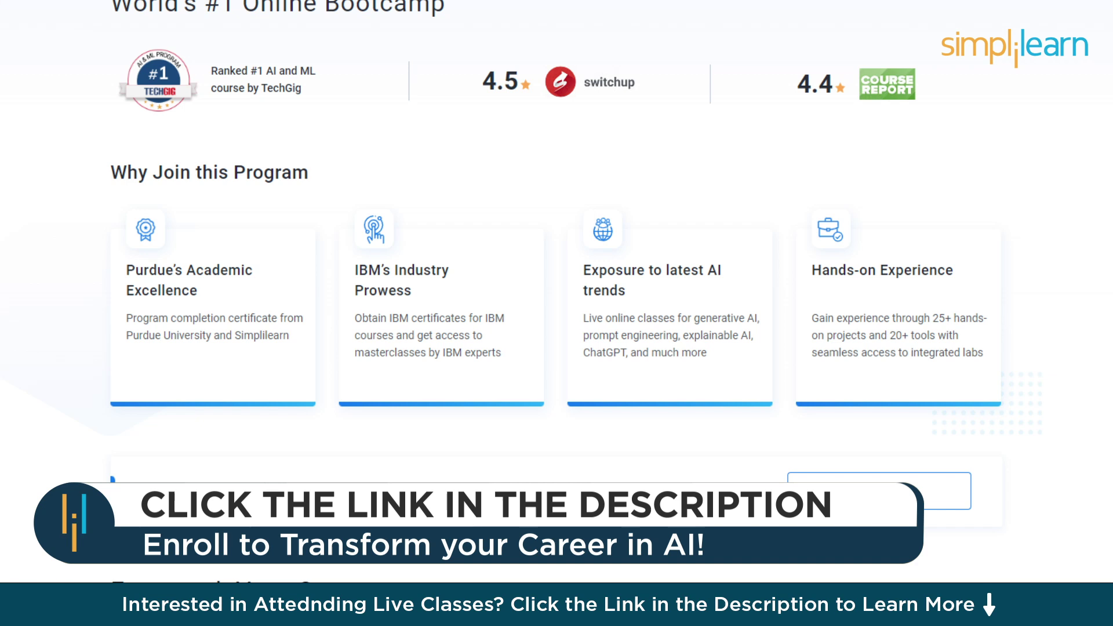
scroll(556, 290, "down", 4)
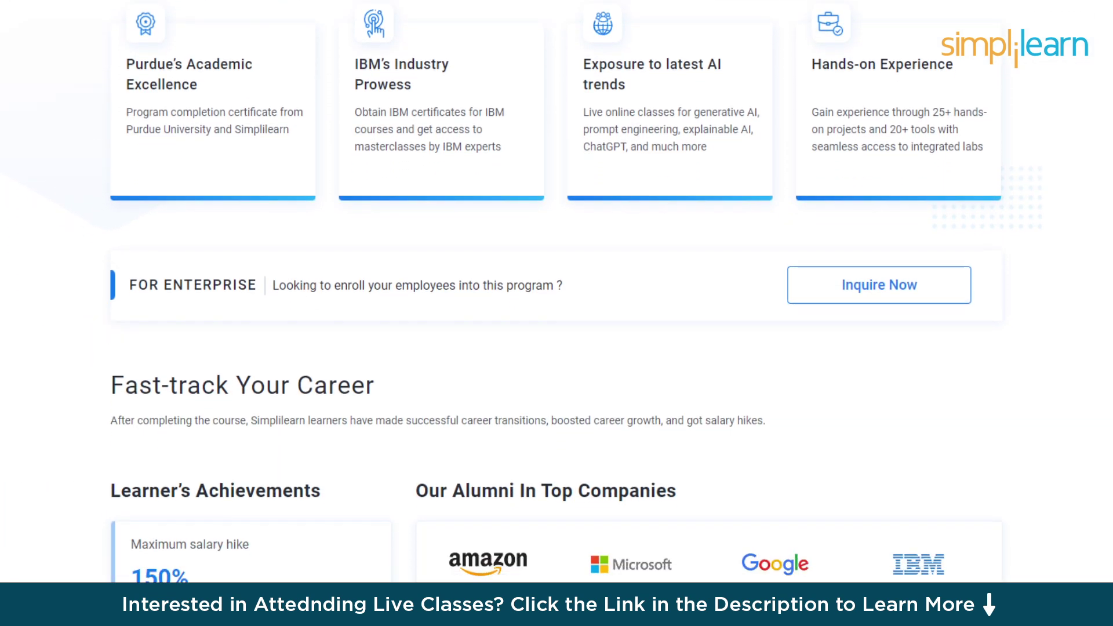
scroll(557, 289, "down", 4)
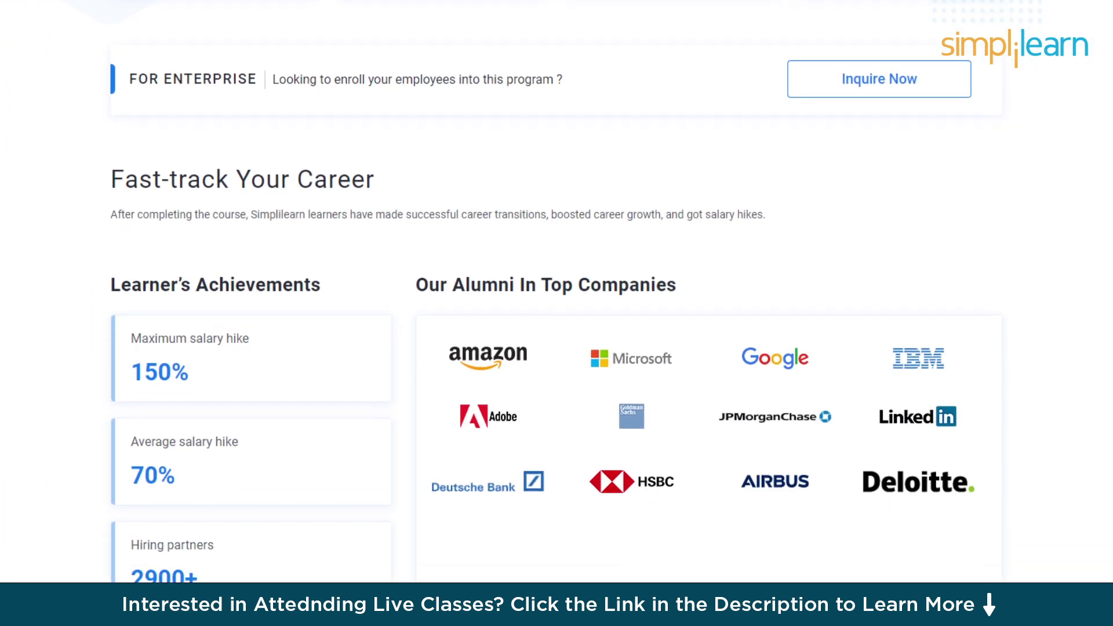
scroll(558, 289, "down", 4)
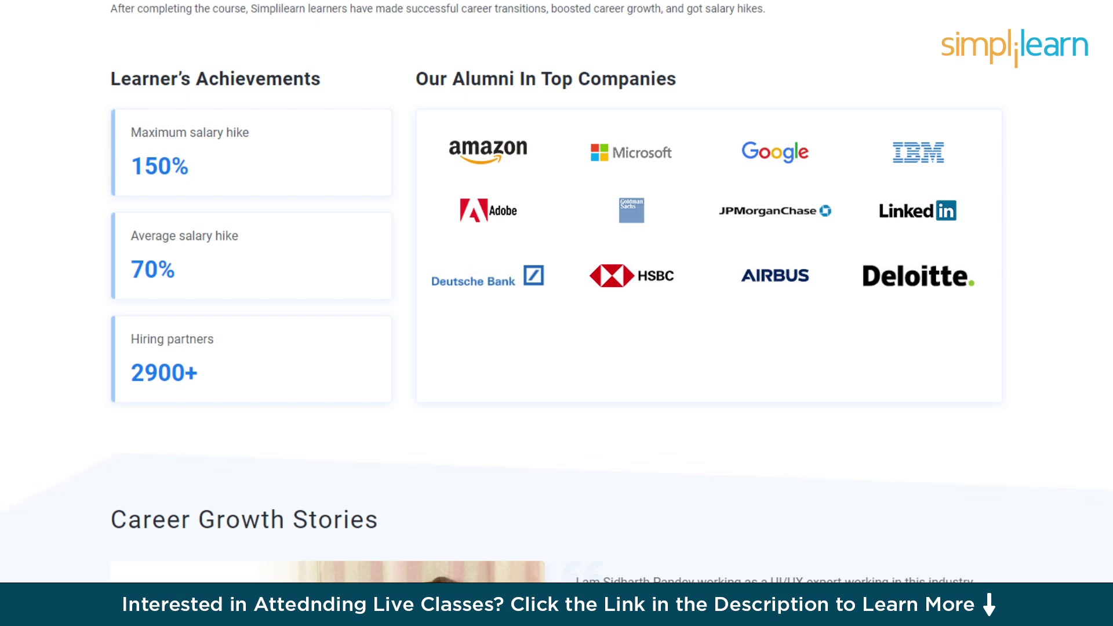
scroll(556, 290, "down", 4)
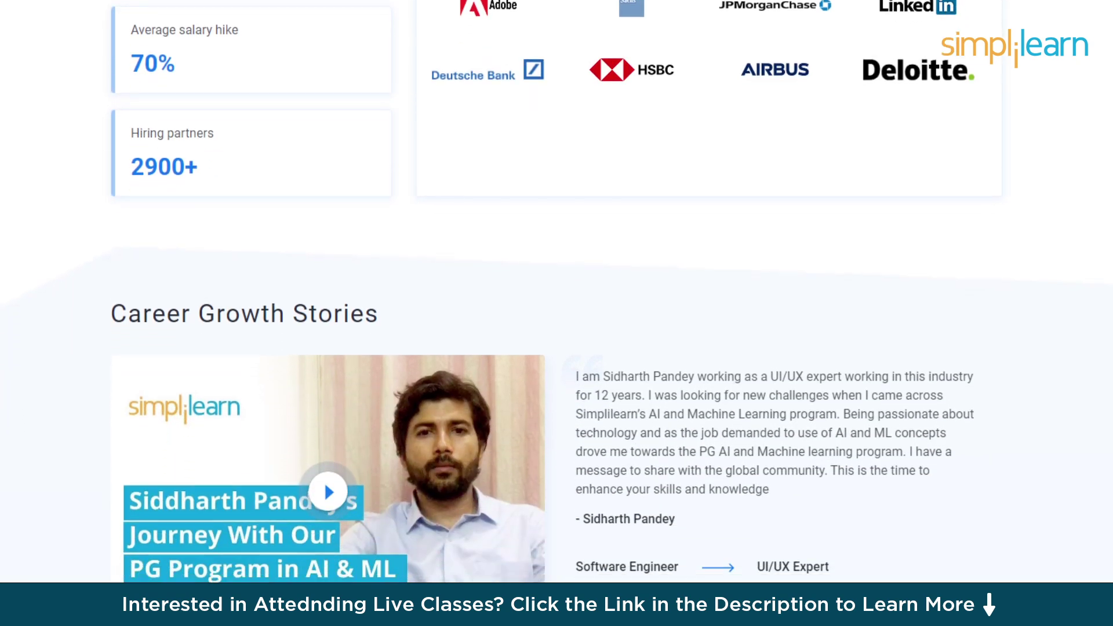
scroll(556, 289, "down", 4)
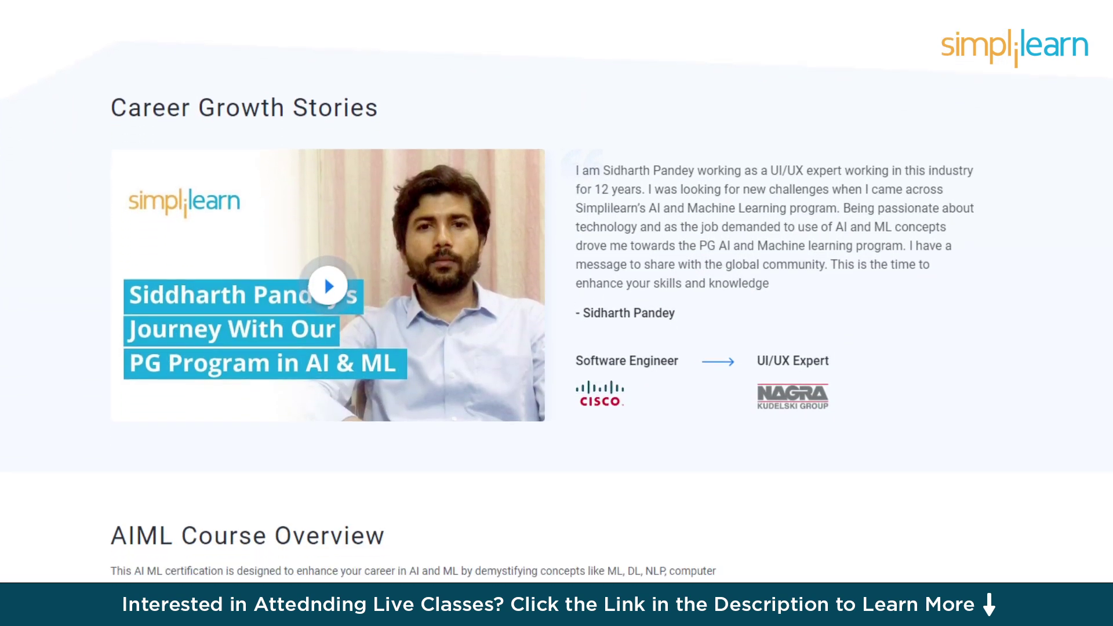
scroll(556, 289, "down", 4)
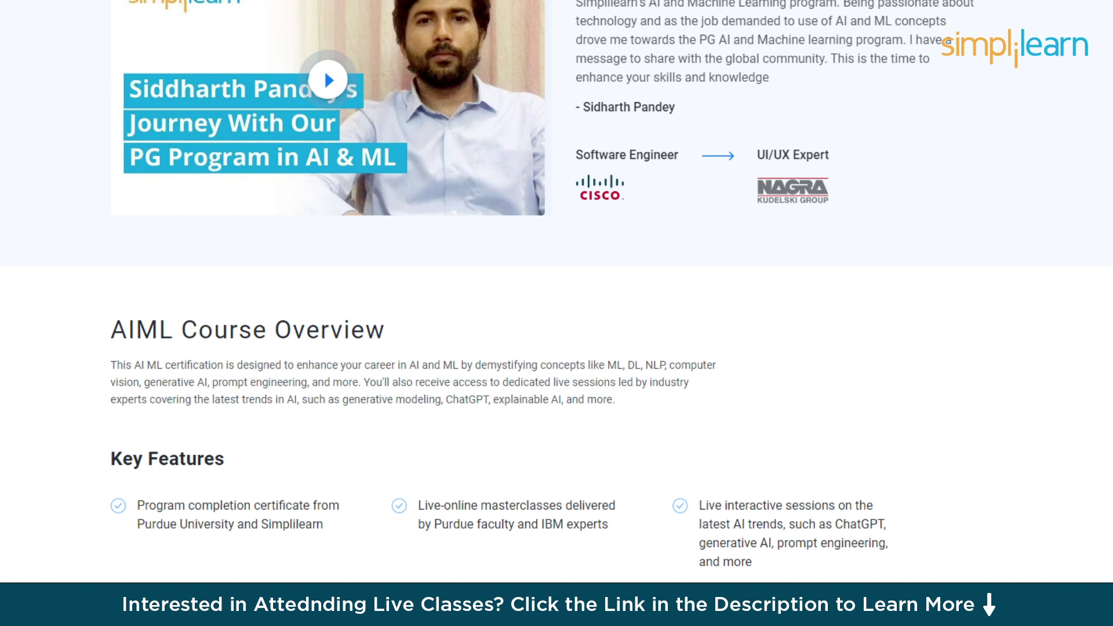
scroll(557, 290, "down", 4)
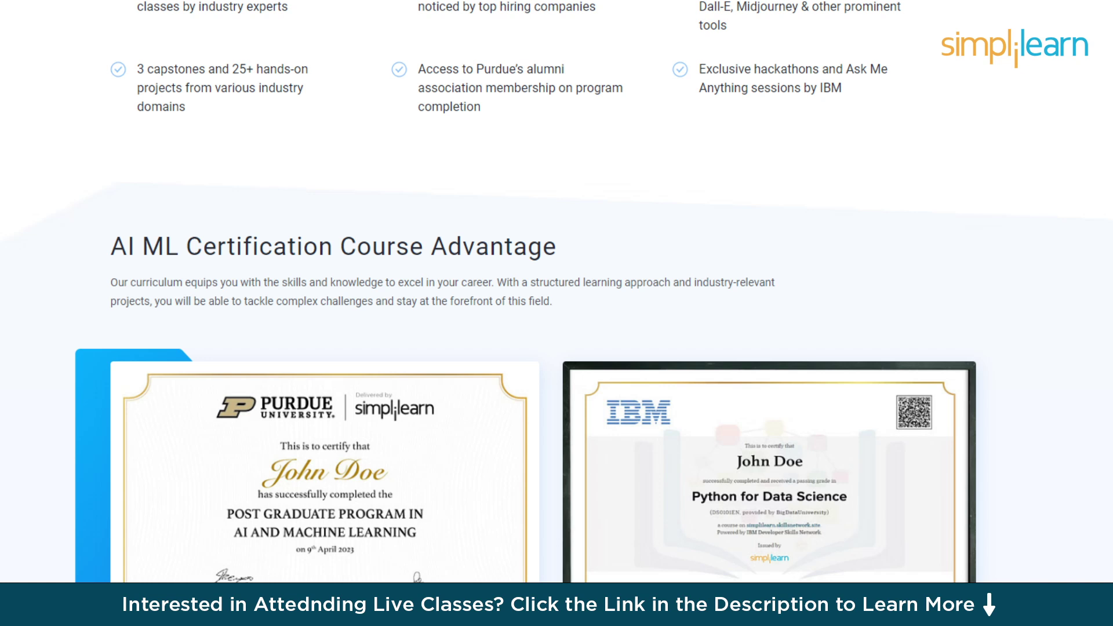
scroll(557, 290, "down", 4)
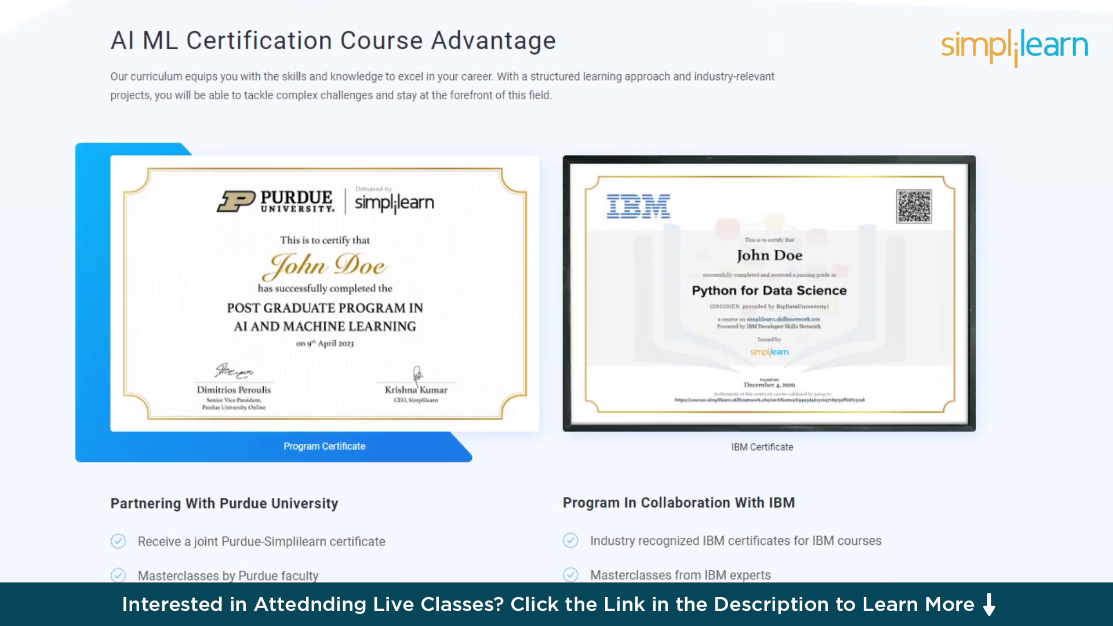
scroll(557, 289, "down", 4)
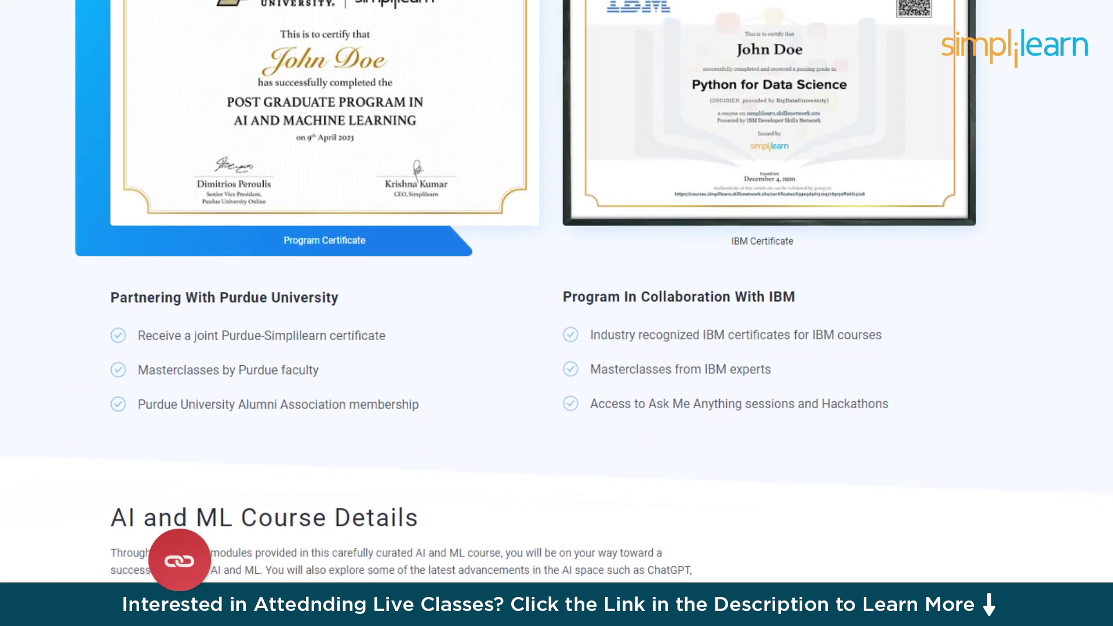
scroll(557, 289, "down", 4)
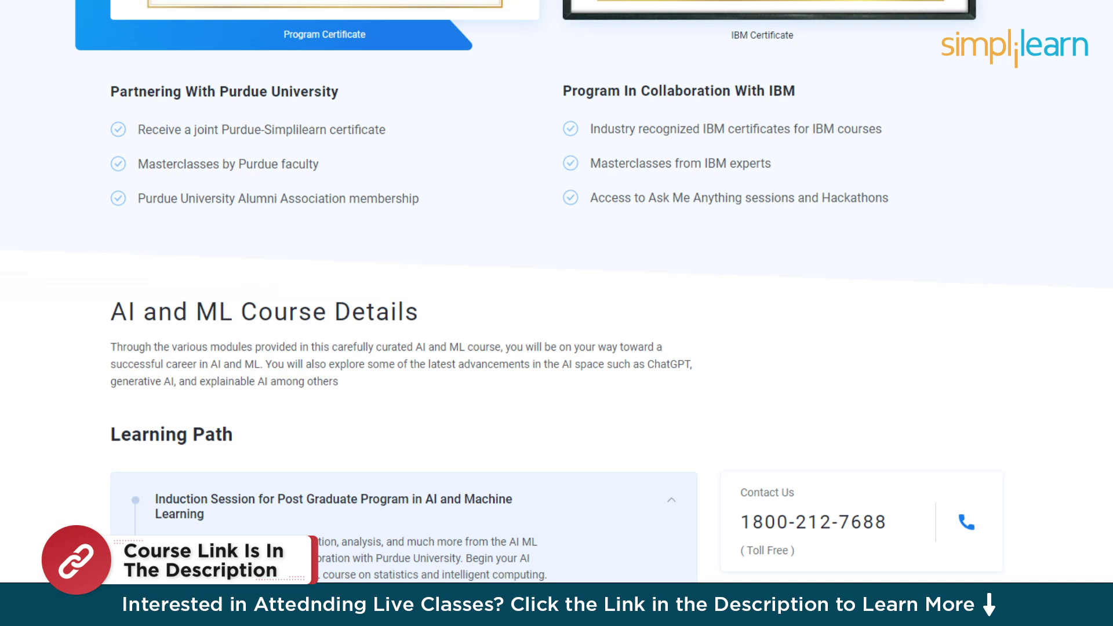
scroll(557, 289, "down", 1)
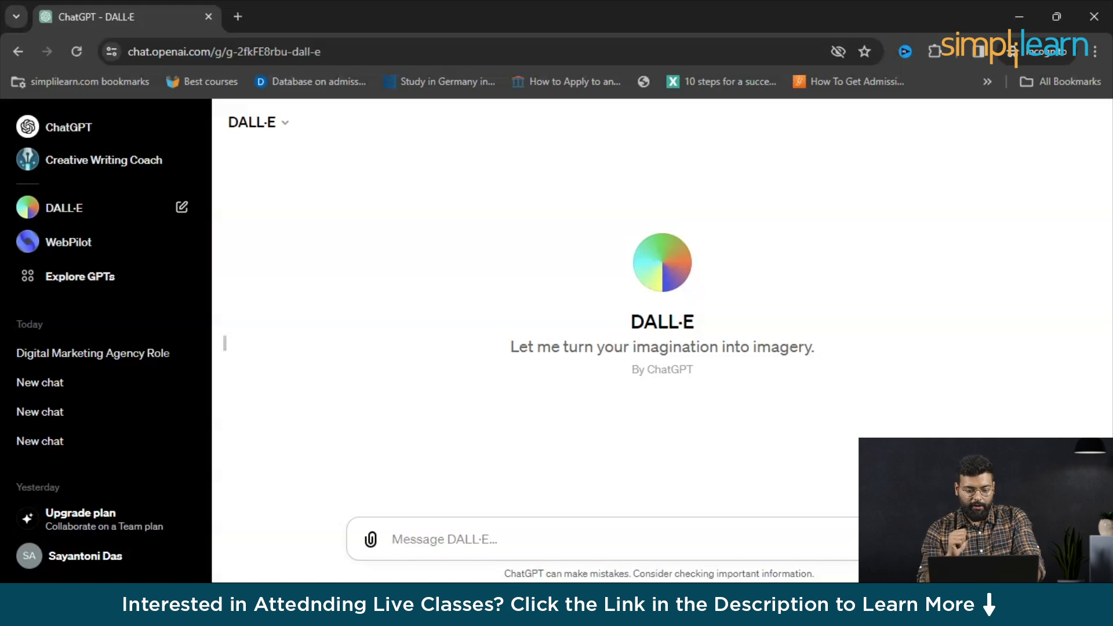
Step: Send DALL·E the prompt 'Create a logo for an edtech company named "Simplilearn"', correcting the typo
type("Cr")
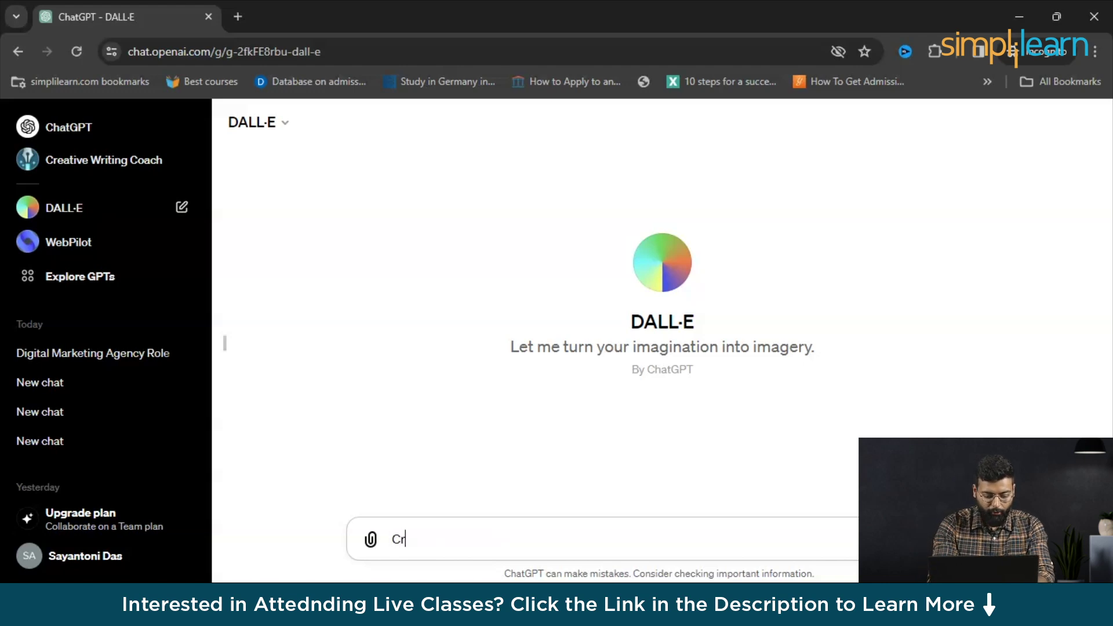
type("eate a logo")
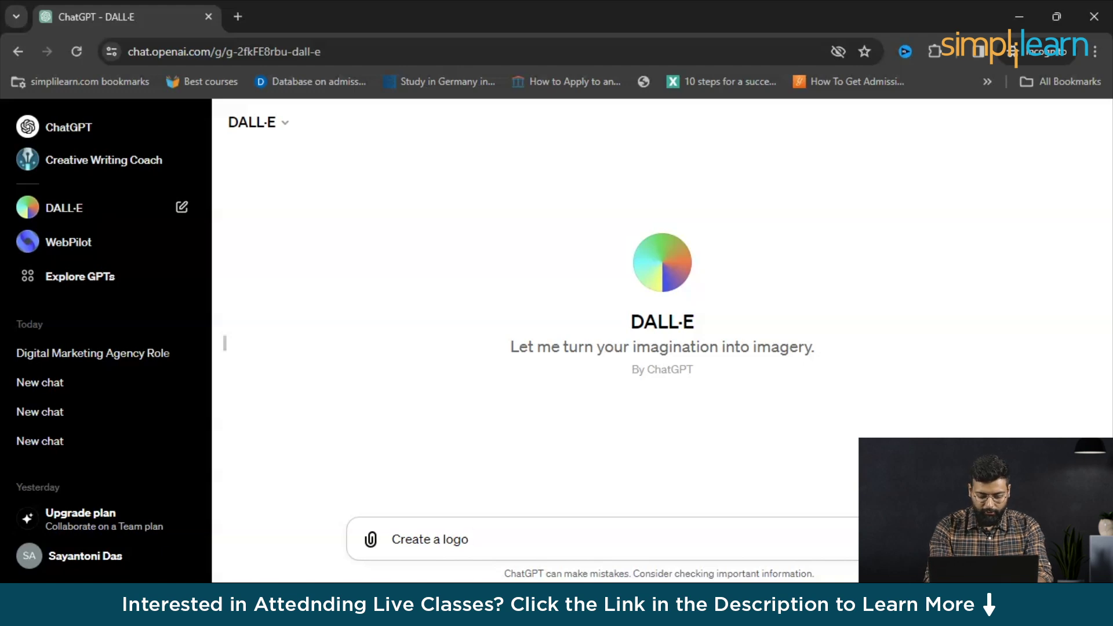
type("for")
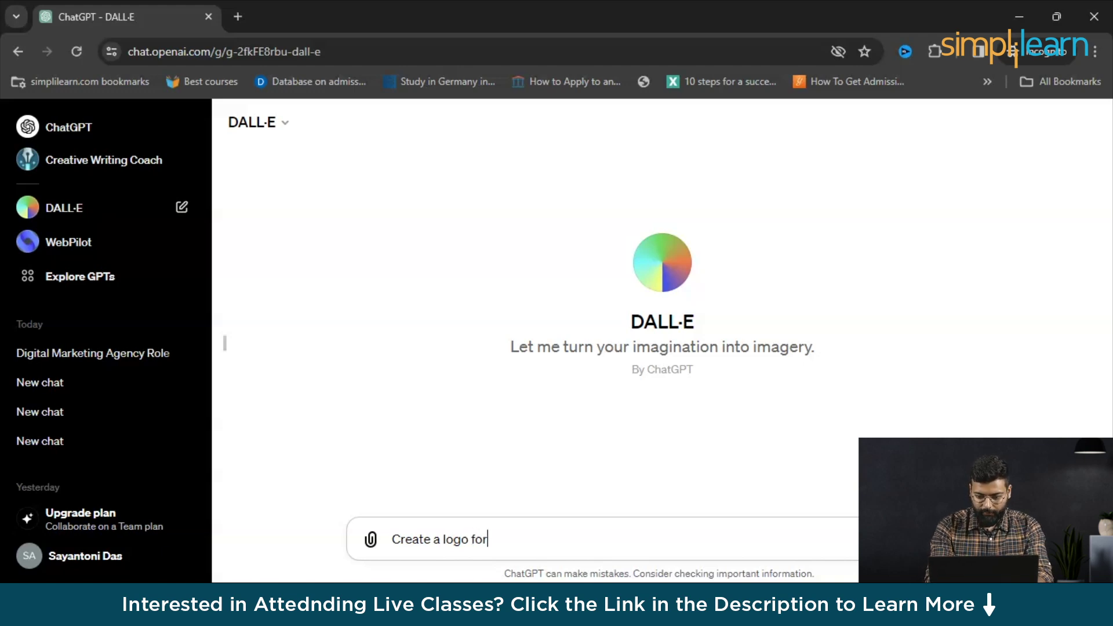
type(" an edtec")
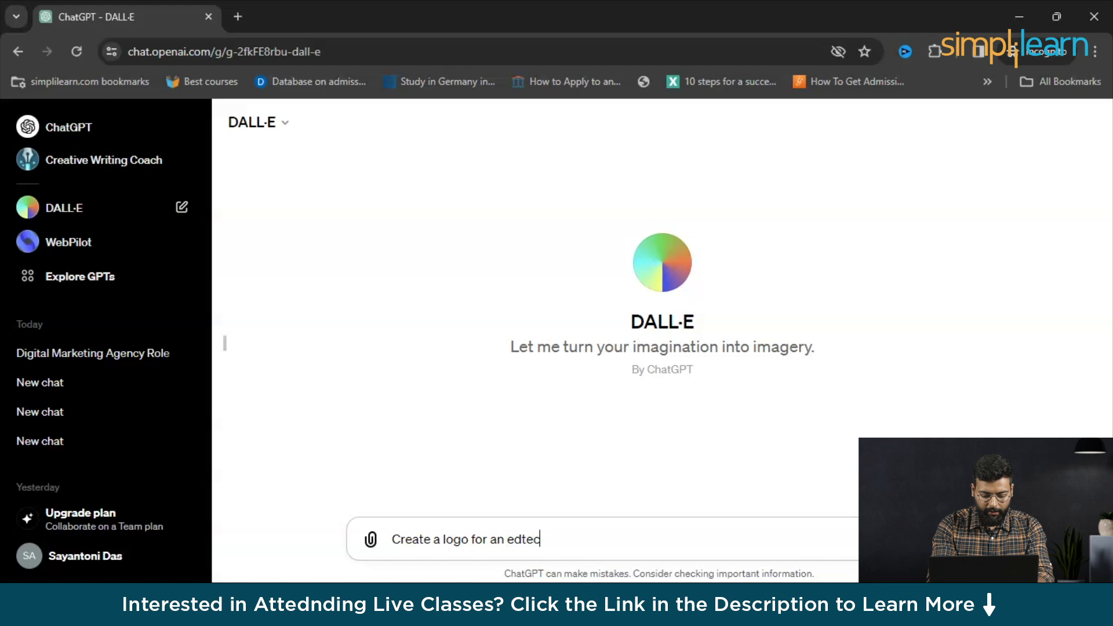
type("h comap")
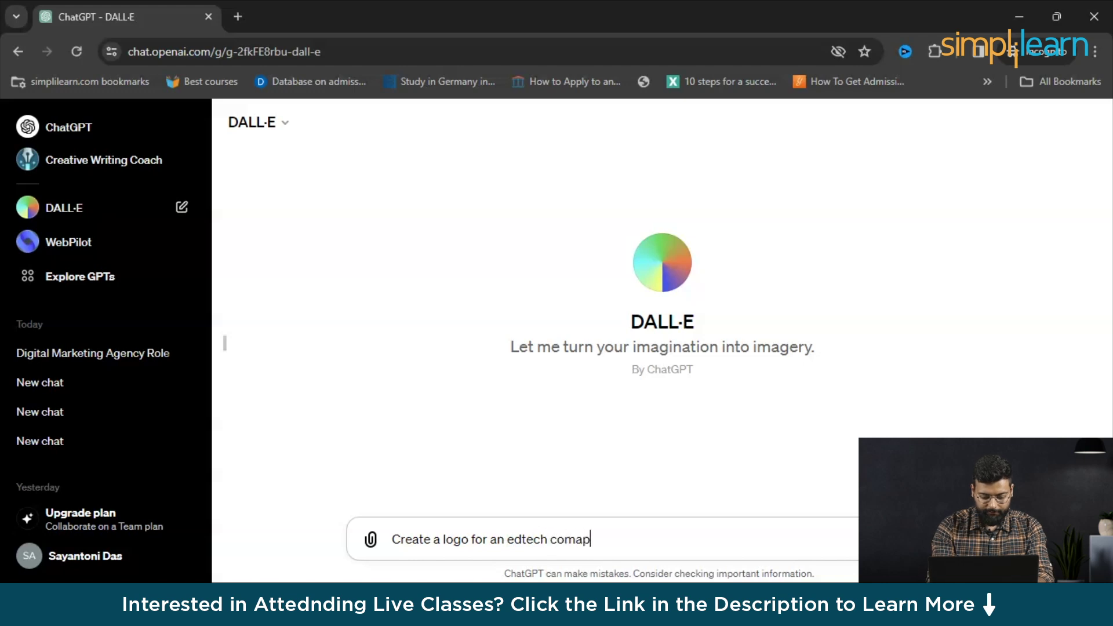
type("ny")
key("BackSpace")
key("BackSpace")
key("BackSpace")
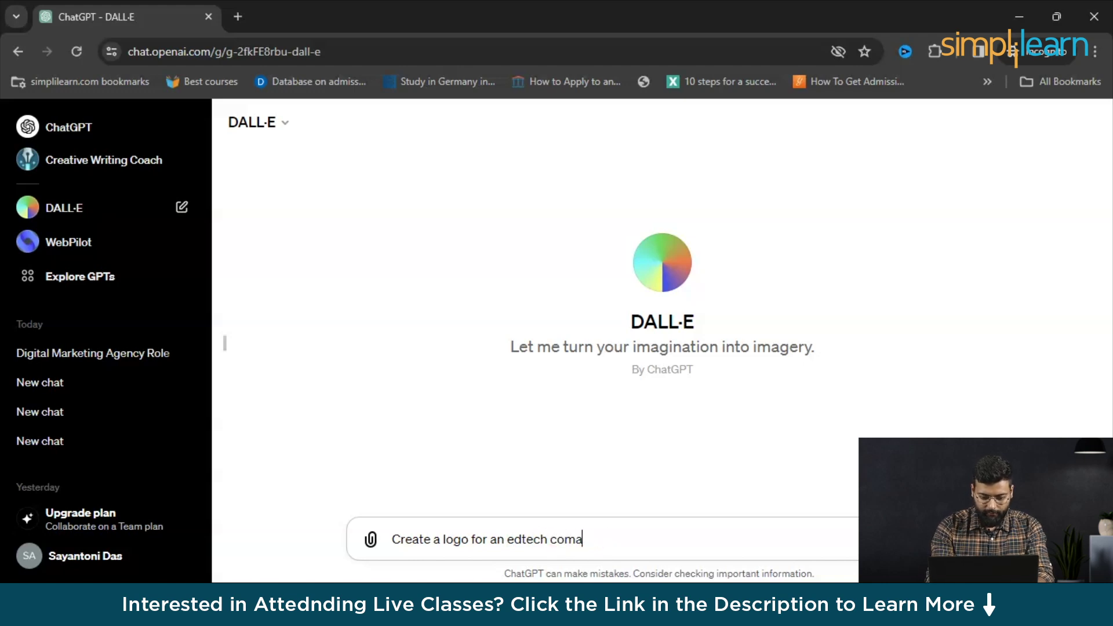
key("BackSpace")
type("pany")
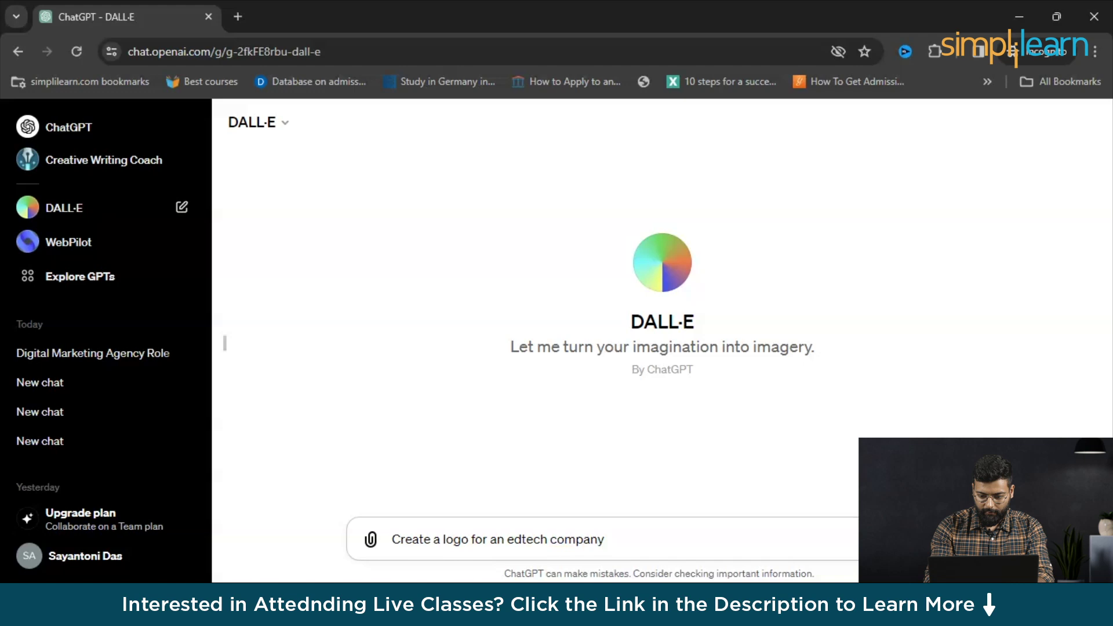
type(" named")
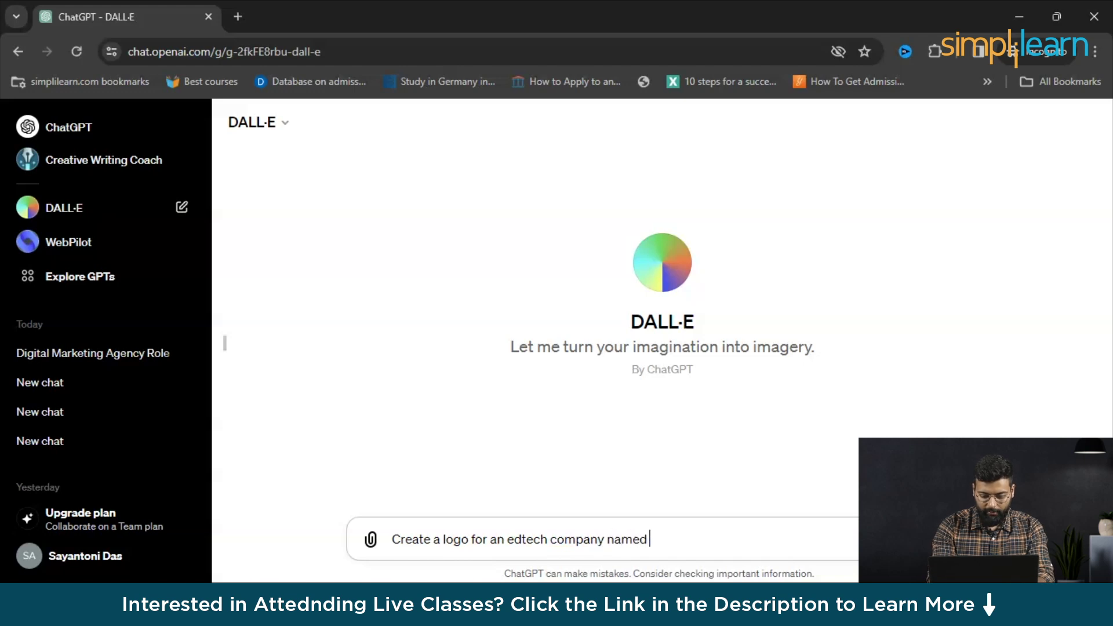
type(" \"")
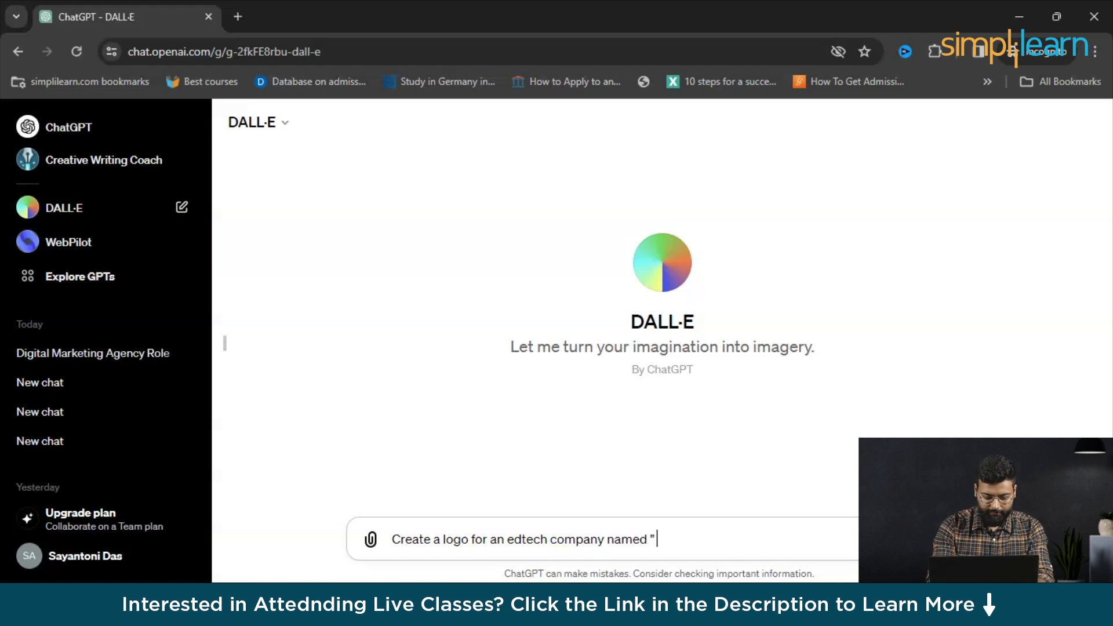
type(" Simplilea")
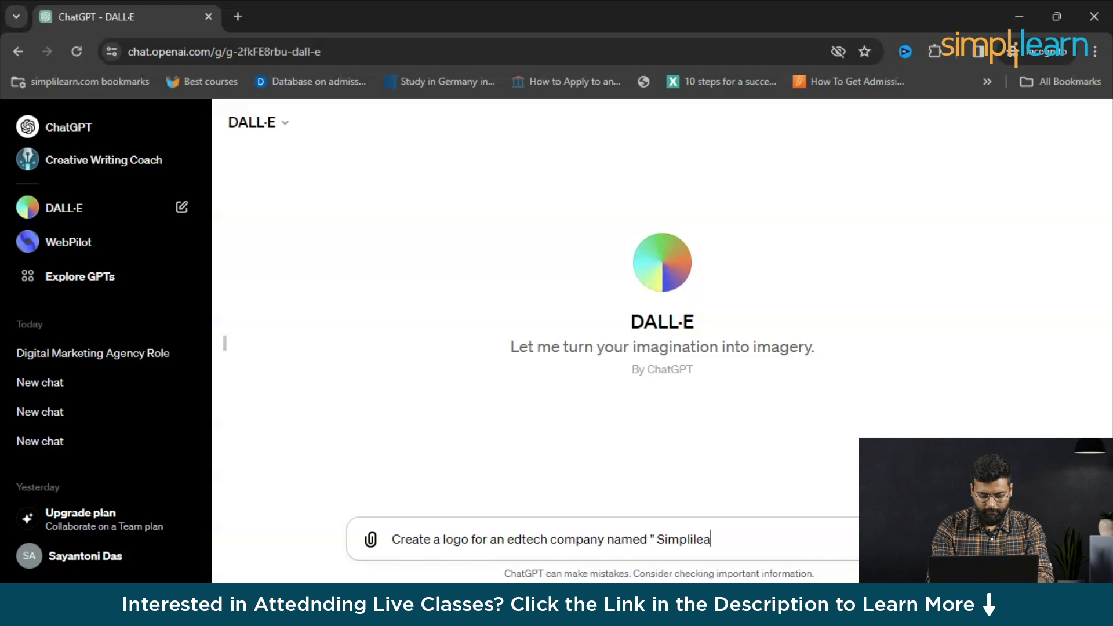
type("rn")
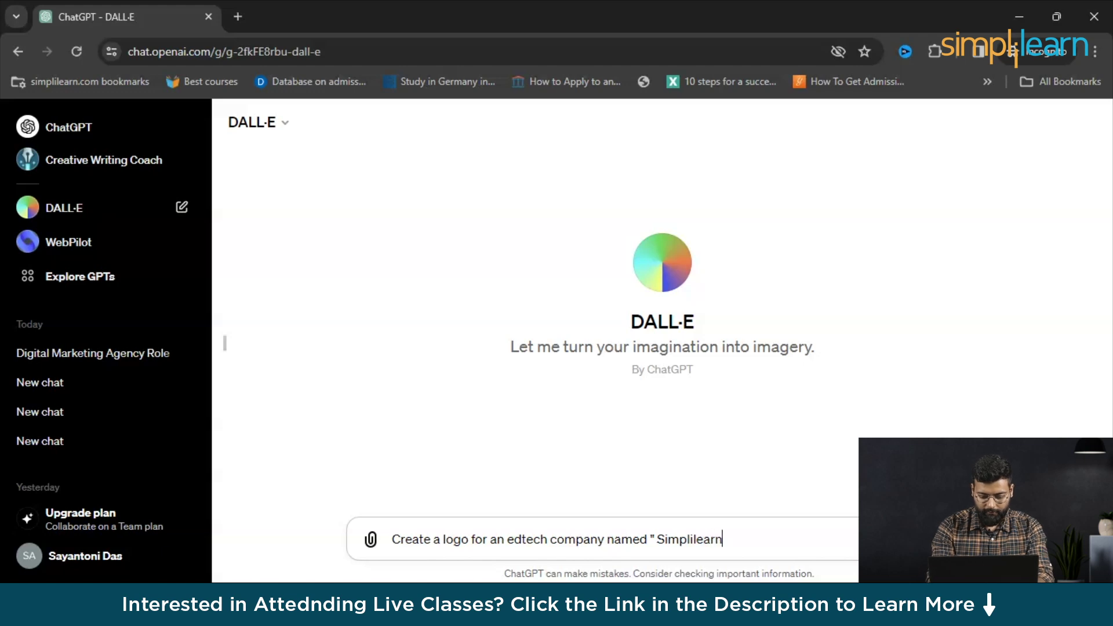
key("Return")
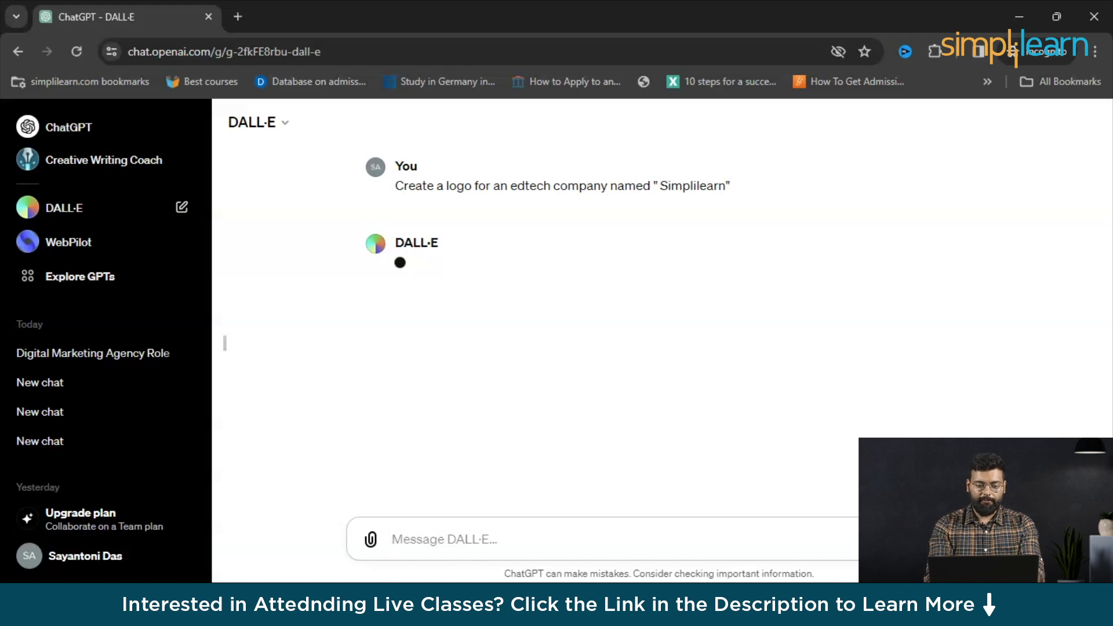
Step: Hide the chat history sidebar while DALL·E generates the two Simplilearn logos
key("ctrl+shift+s")
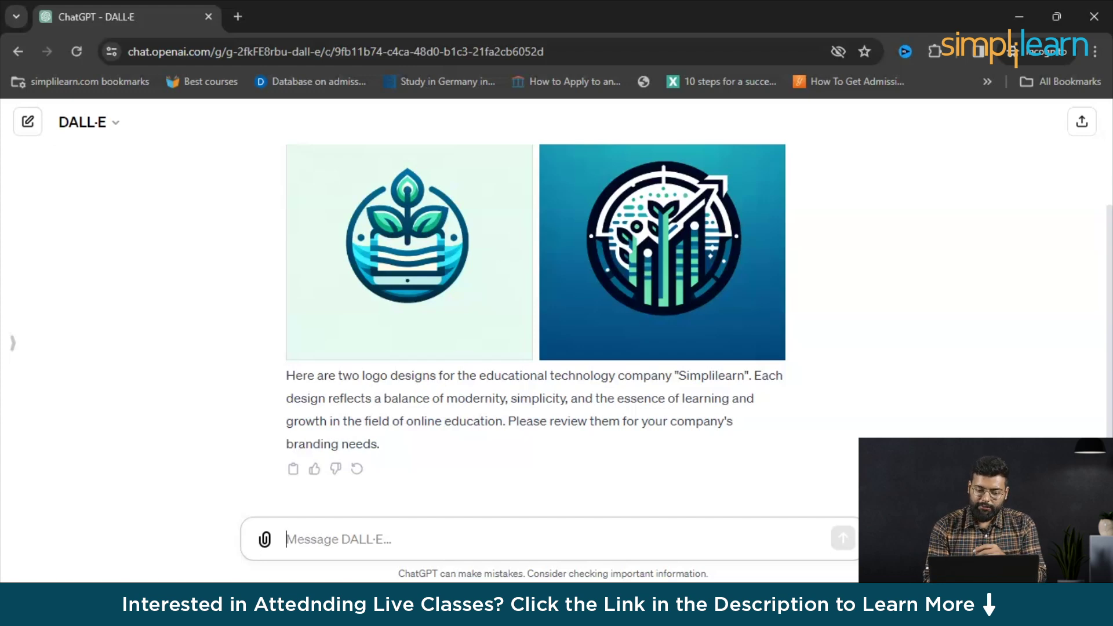
scroll(536, 319, "up", 3)
scroll(536, 319, "down", 3)
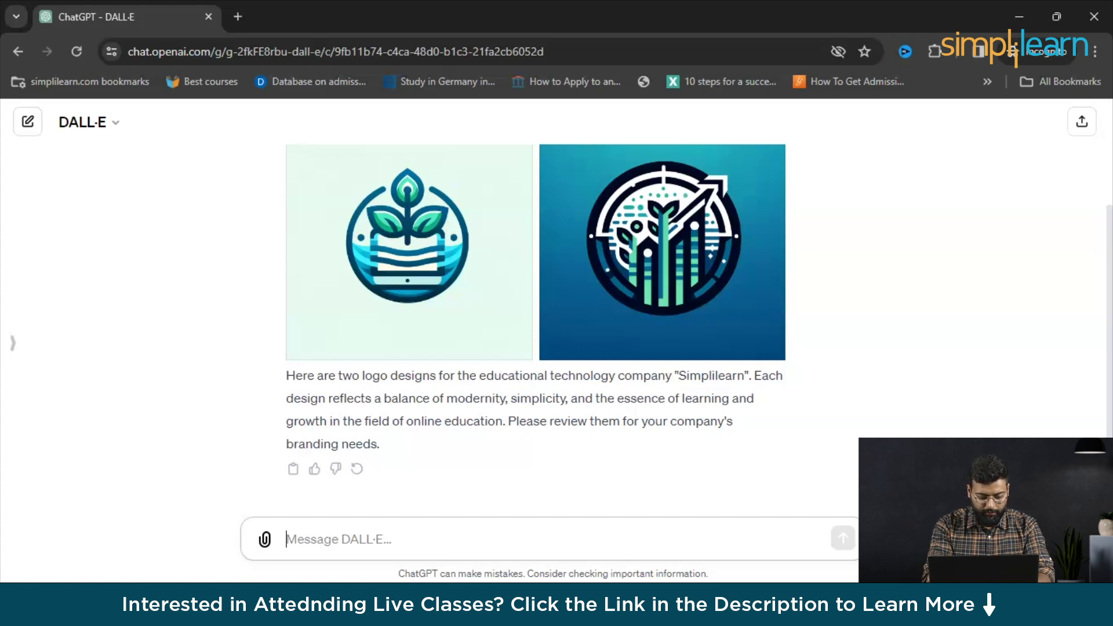
Step: Send the prompt 'Create a movie poster for a thriller film titled "The Island"'
type("Create")
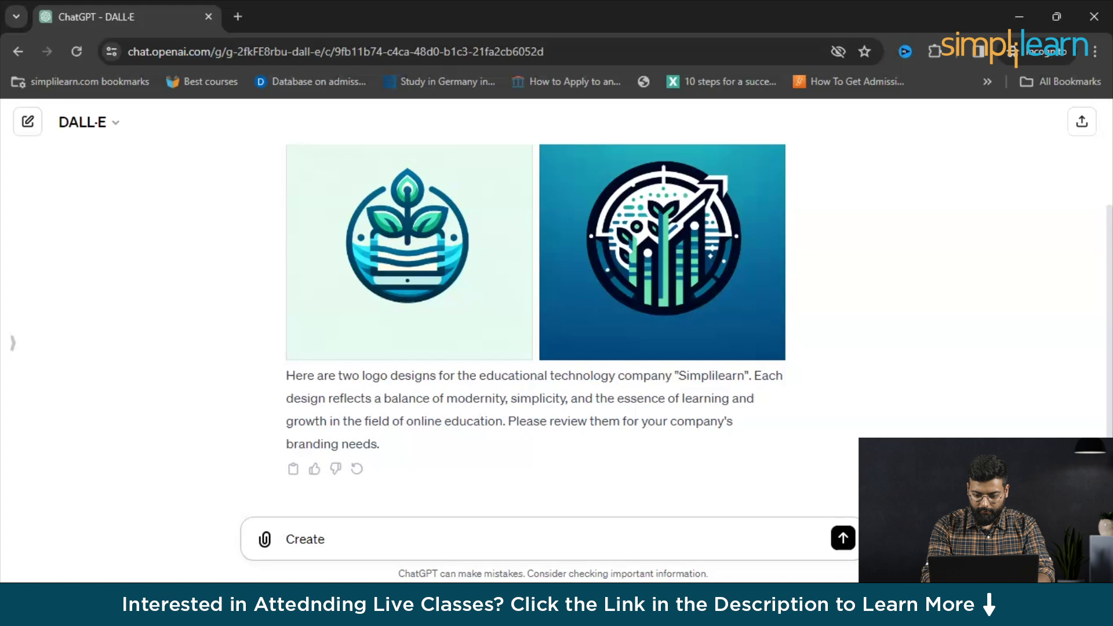
type(" a mo")
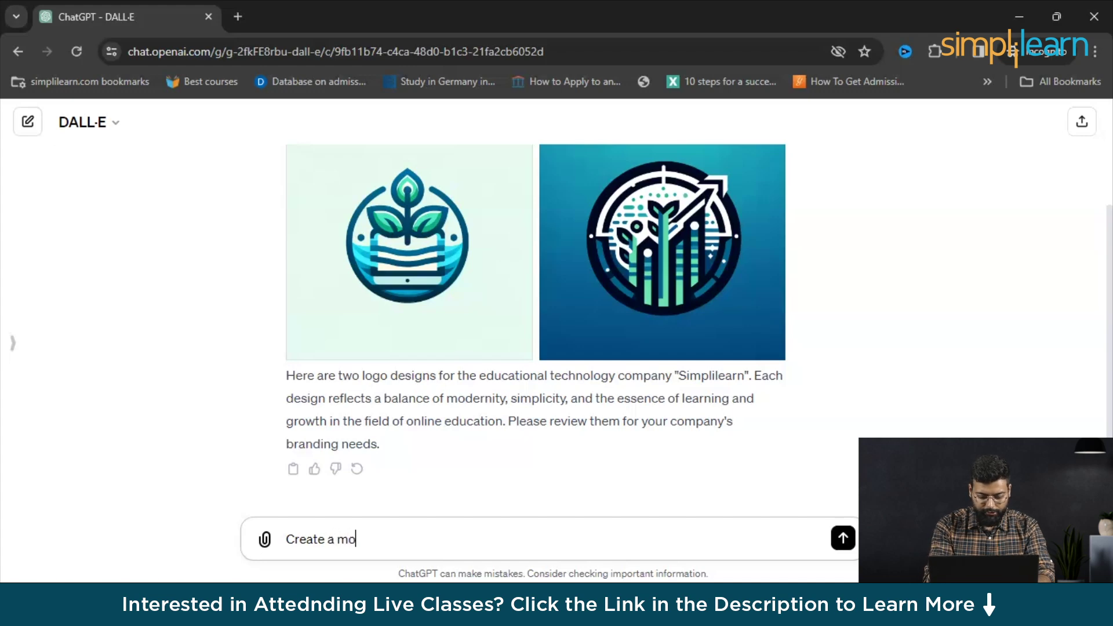
type("vie pos")
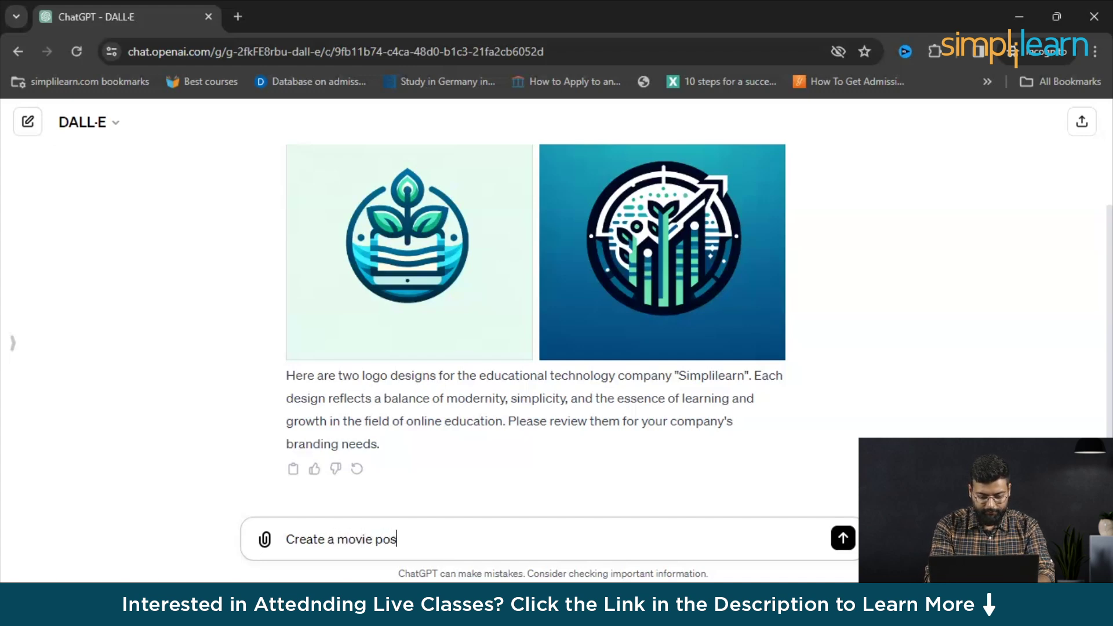
type("ter ")
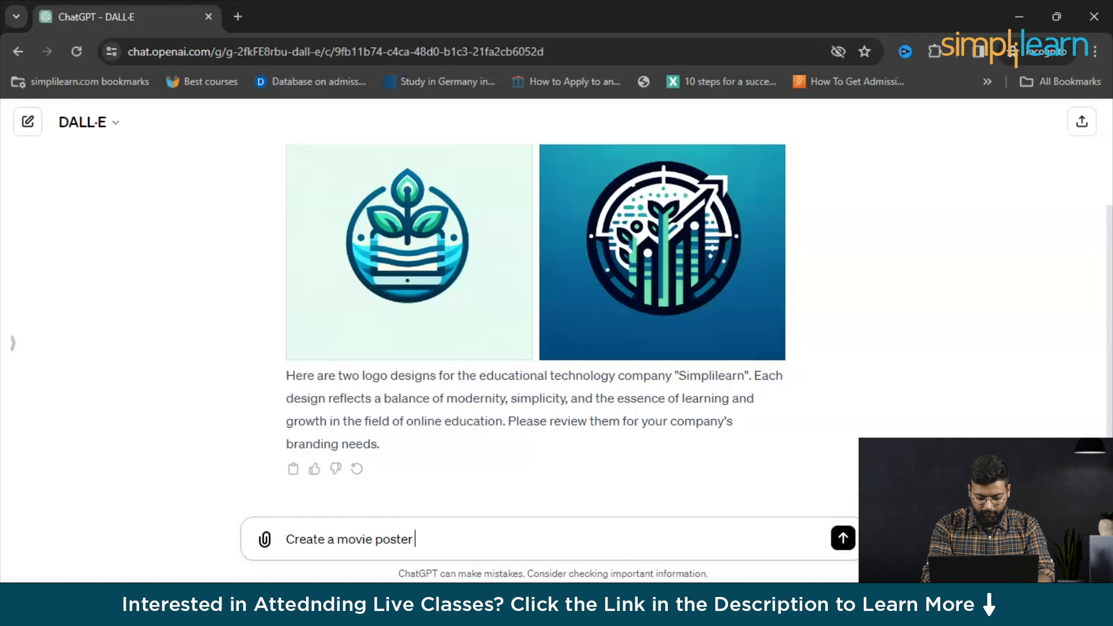
type("for a thr")
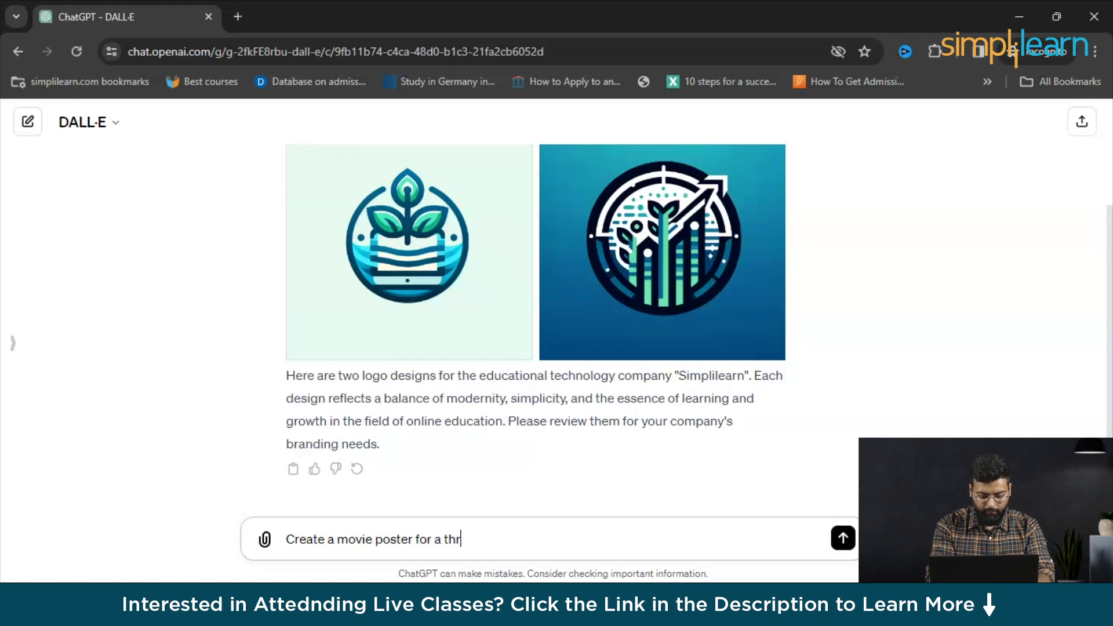
type("iller ")
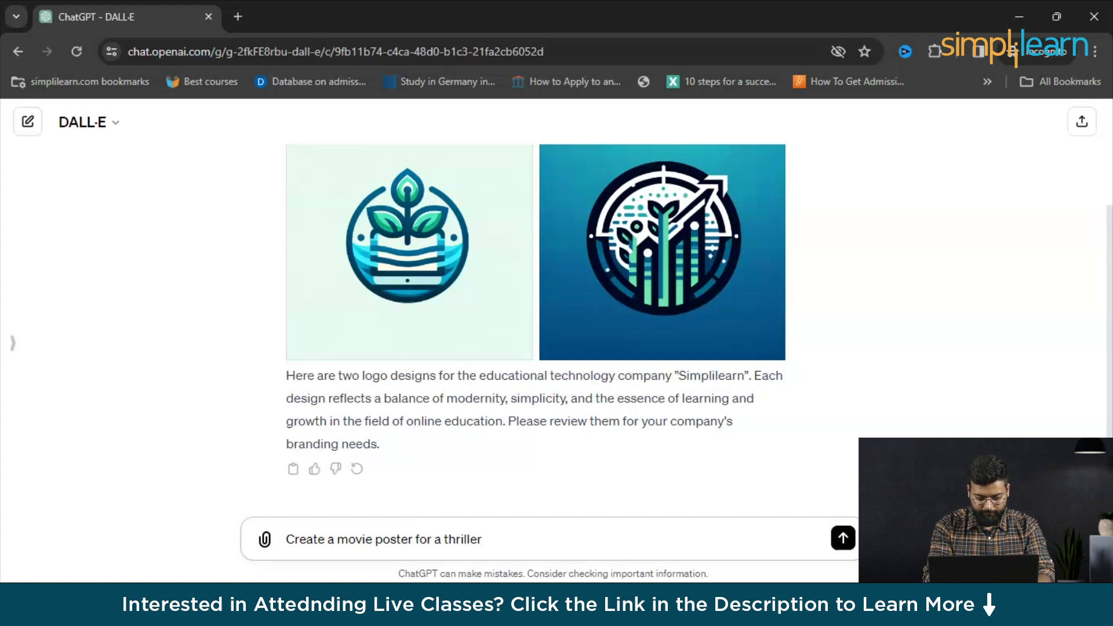
type("film t")
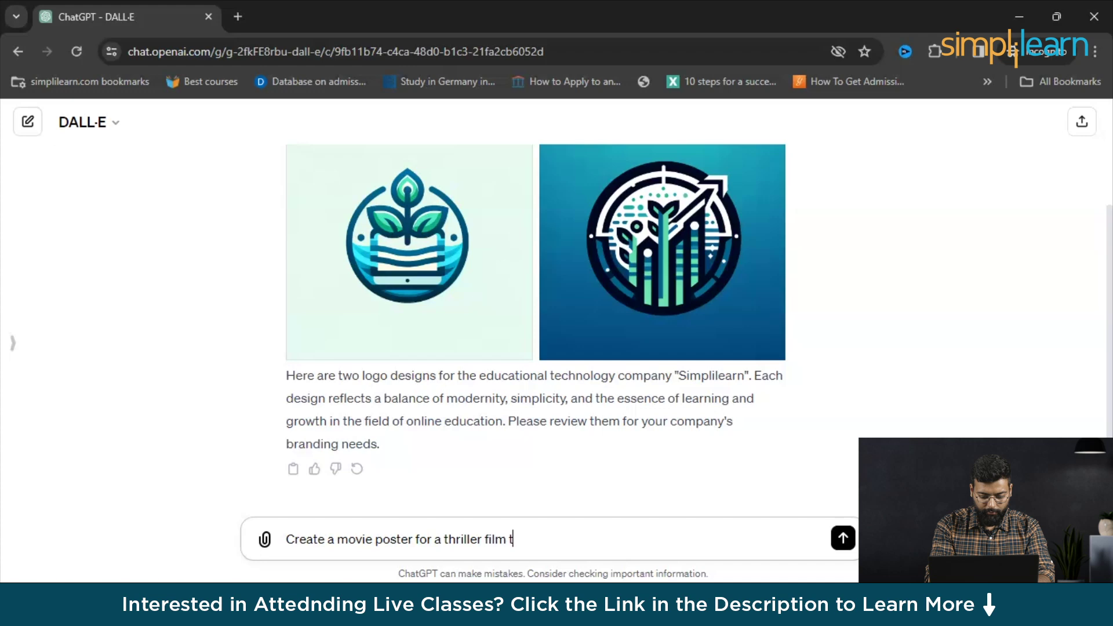
type("itled")
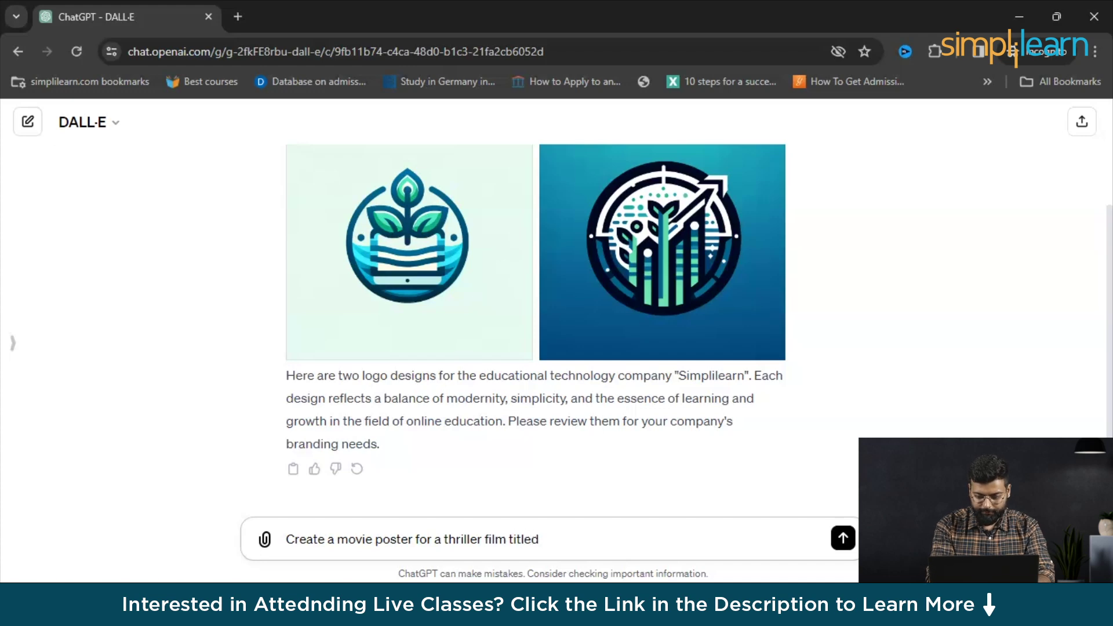
type(" \"Th")
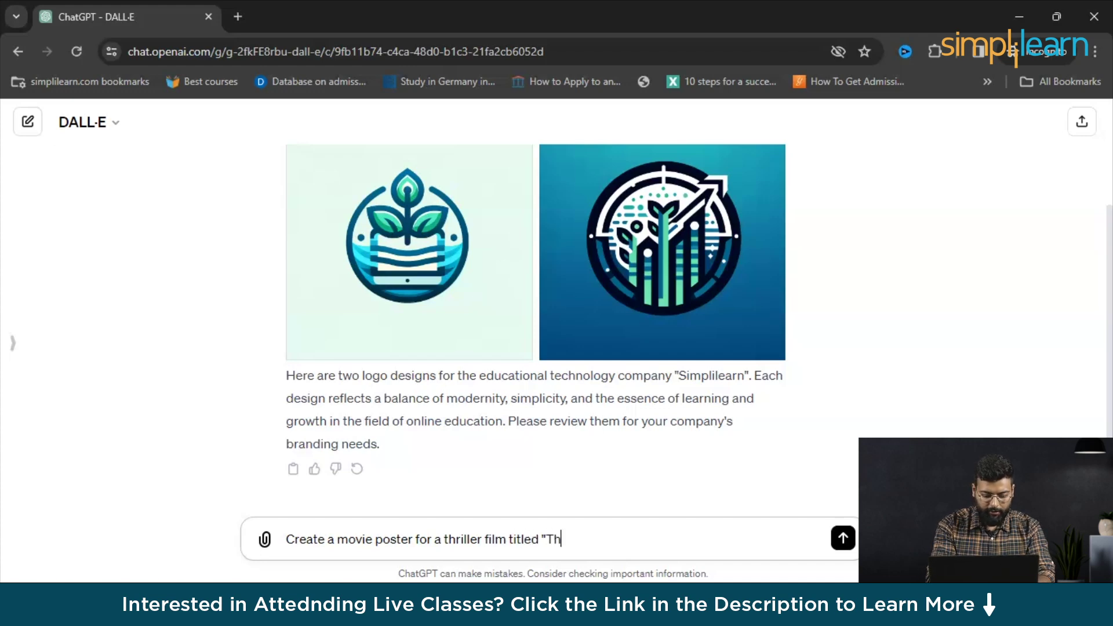
type("e Island")
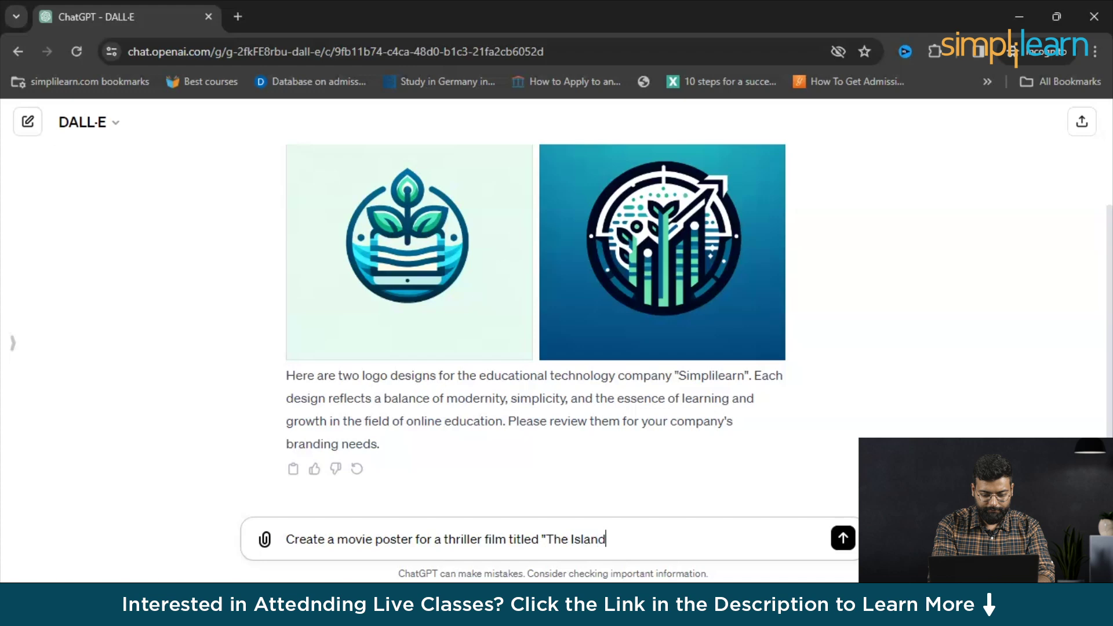
type("\"")
key("Return")
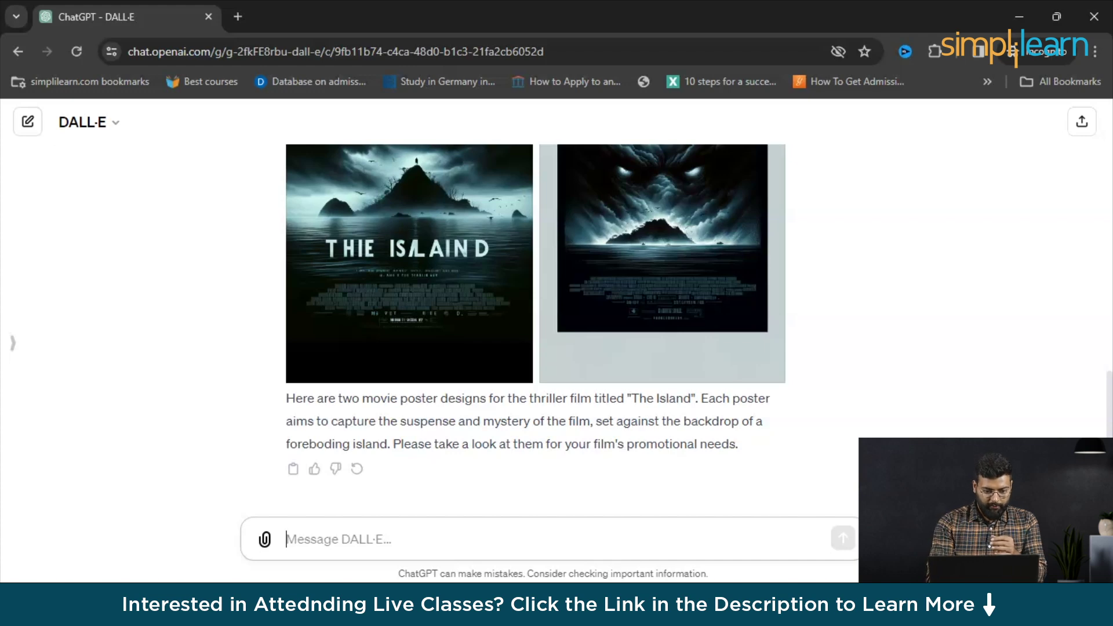
Step: Scroll up and down the chat to inspect both dark island posters for 'The Island'
scroll(532, 330, "up", 3)
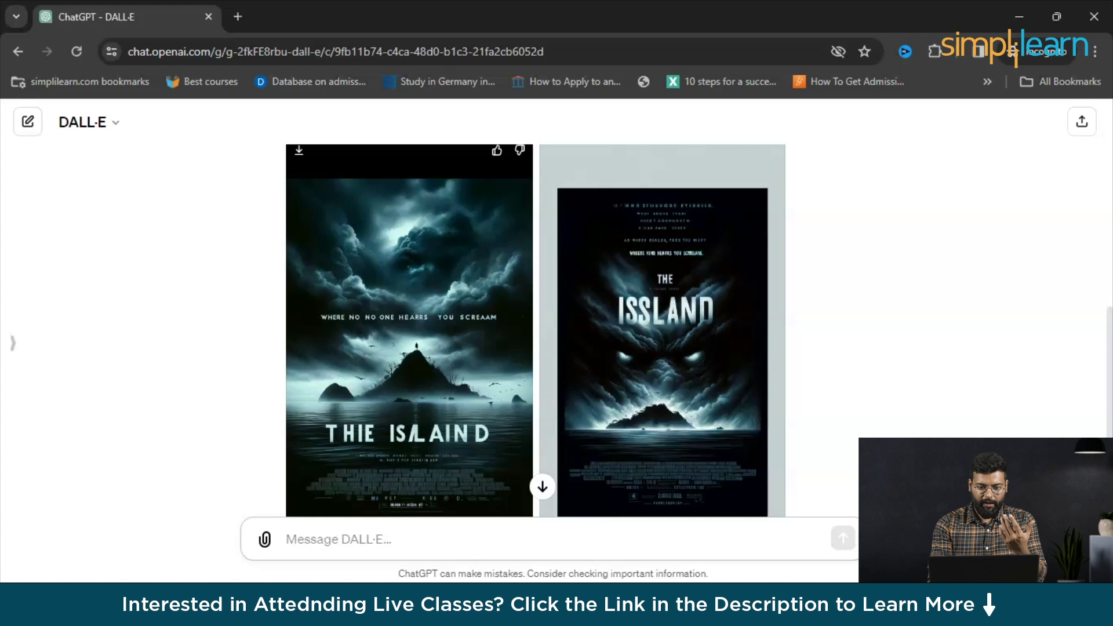
scroll(533, 330, "down", 3)
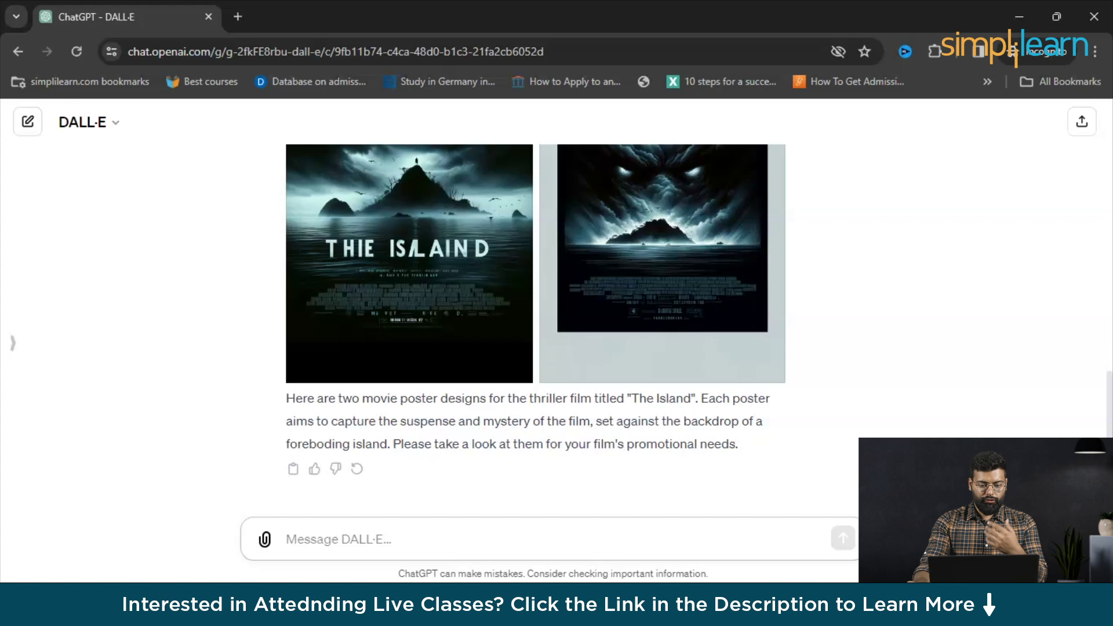
Step: Type the fiction comedy book cover prompt titled 'Tale of James and Feron', fixing the 'wuth' typo
type("design")
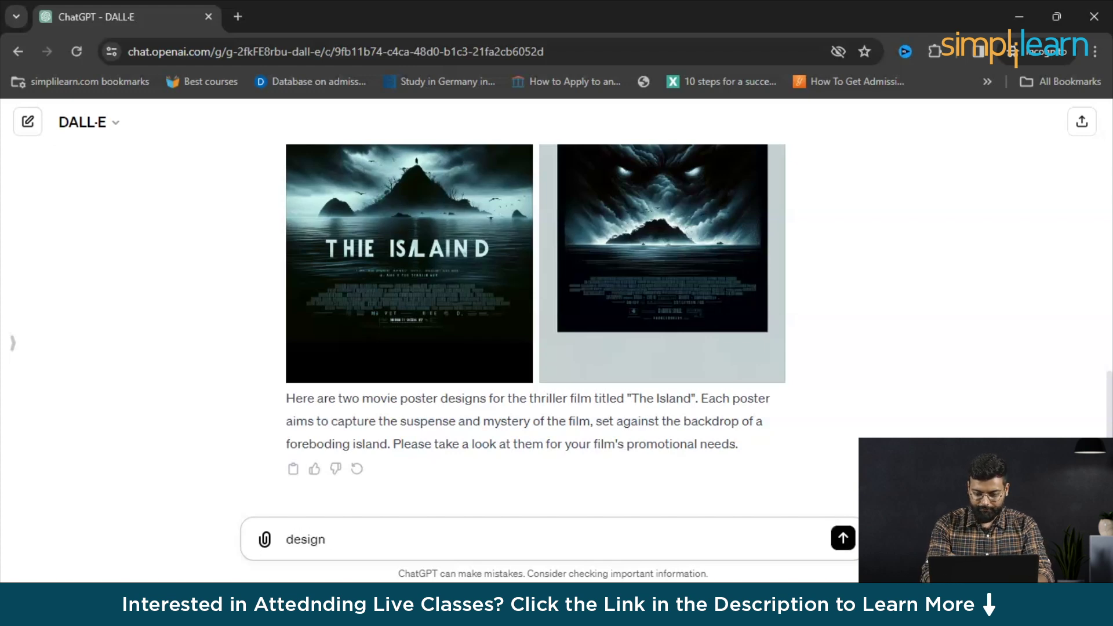
type(" a book c")
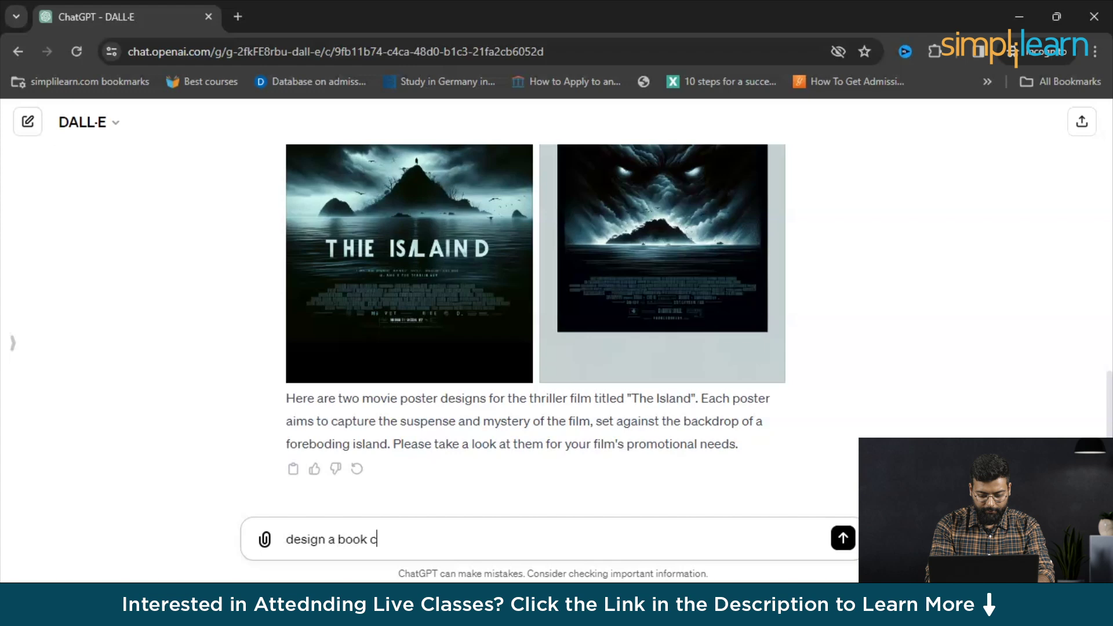
type("over ")
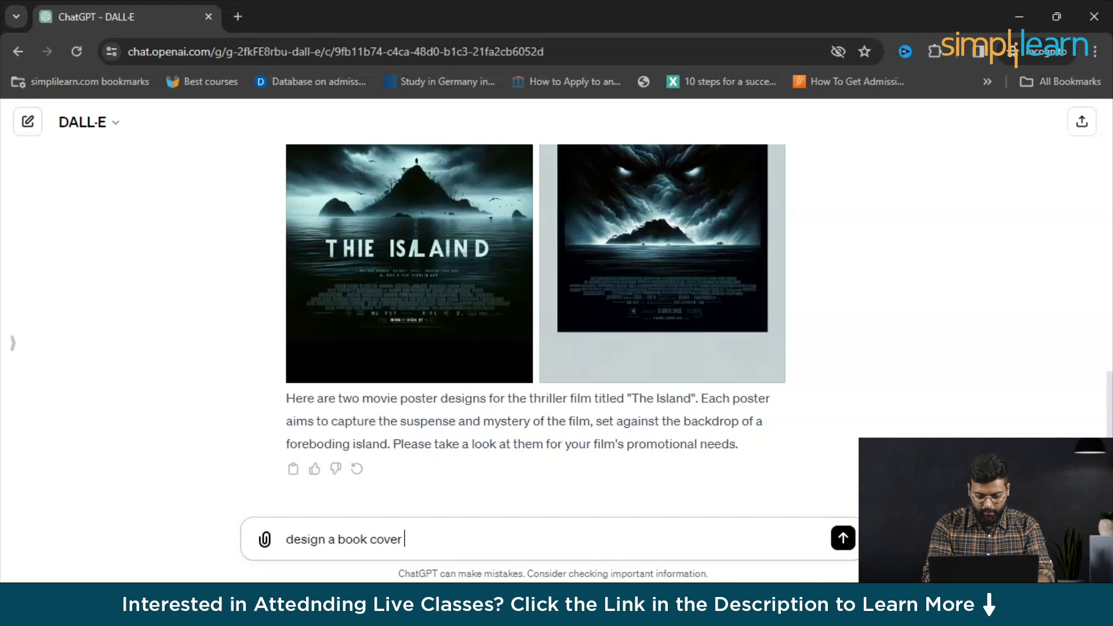
type("for a f")
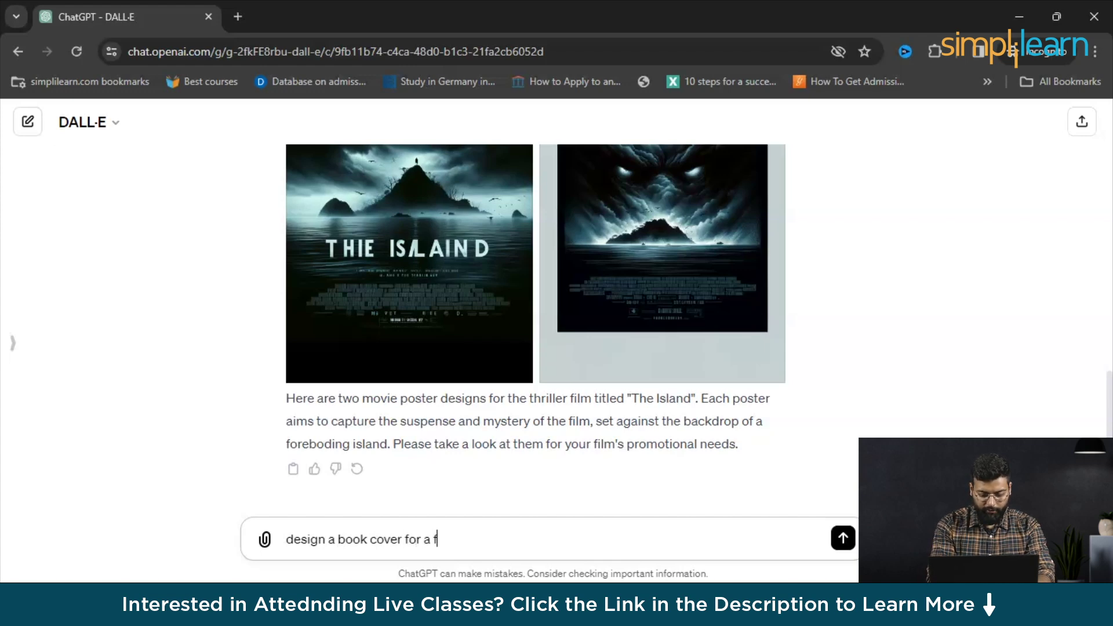
type("iction ")
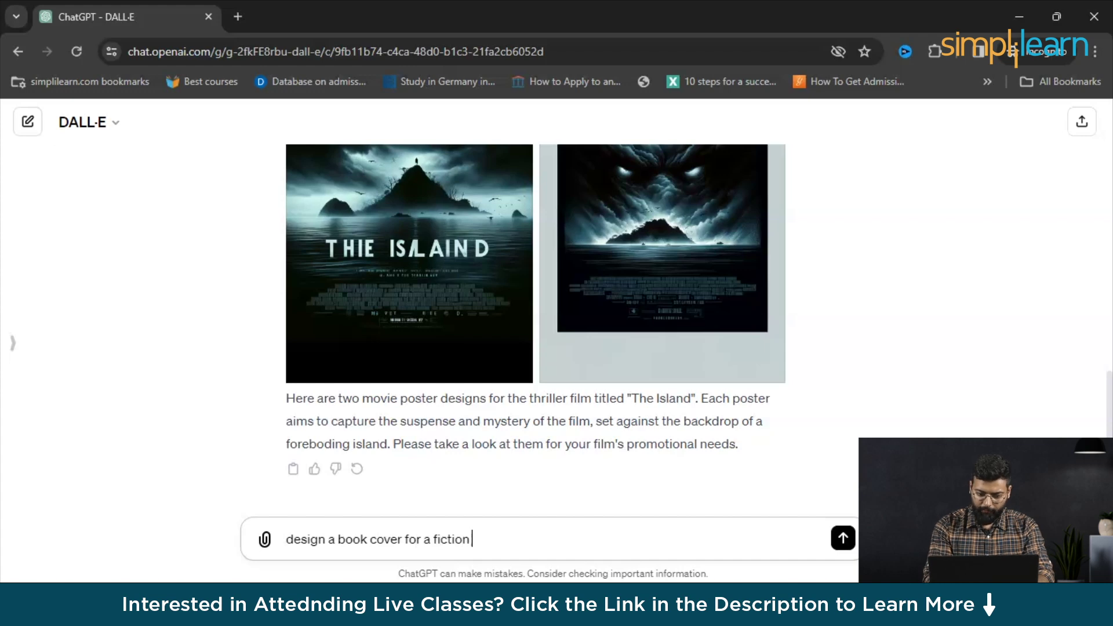
type("comedy")
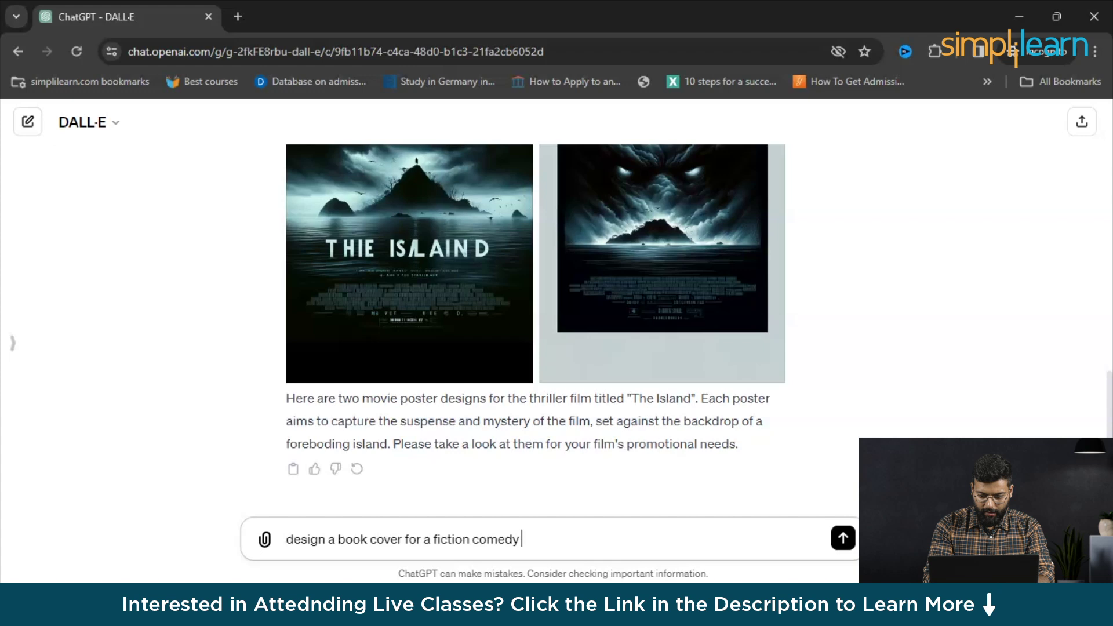
type(" ent")
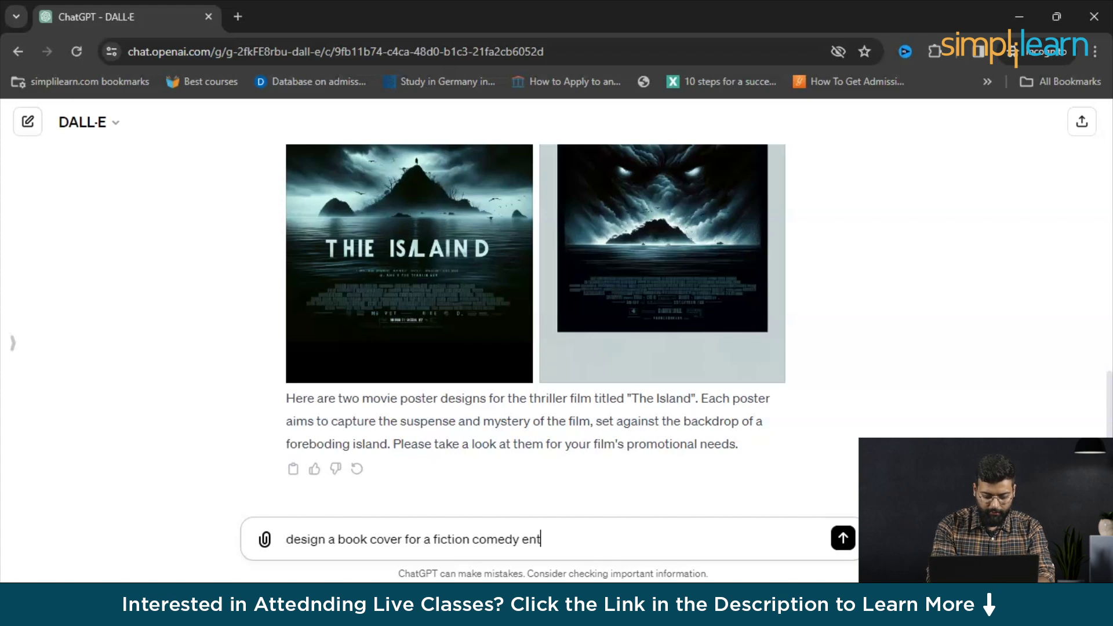
type("itling t")
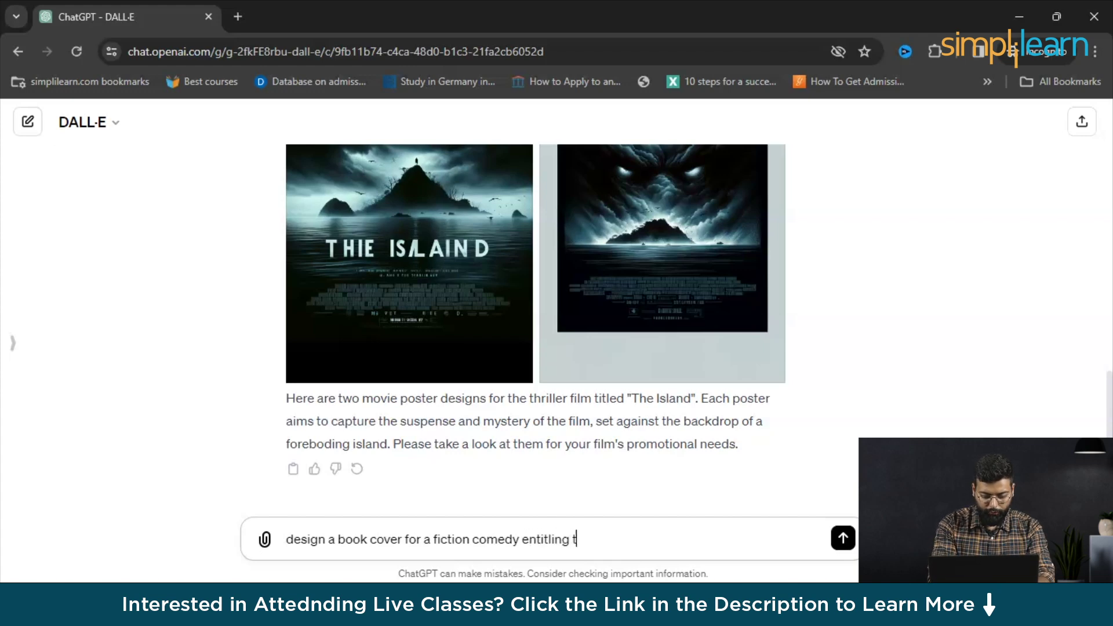
type("wo characters")
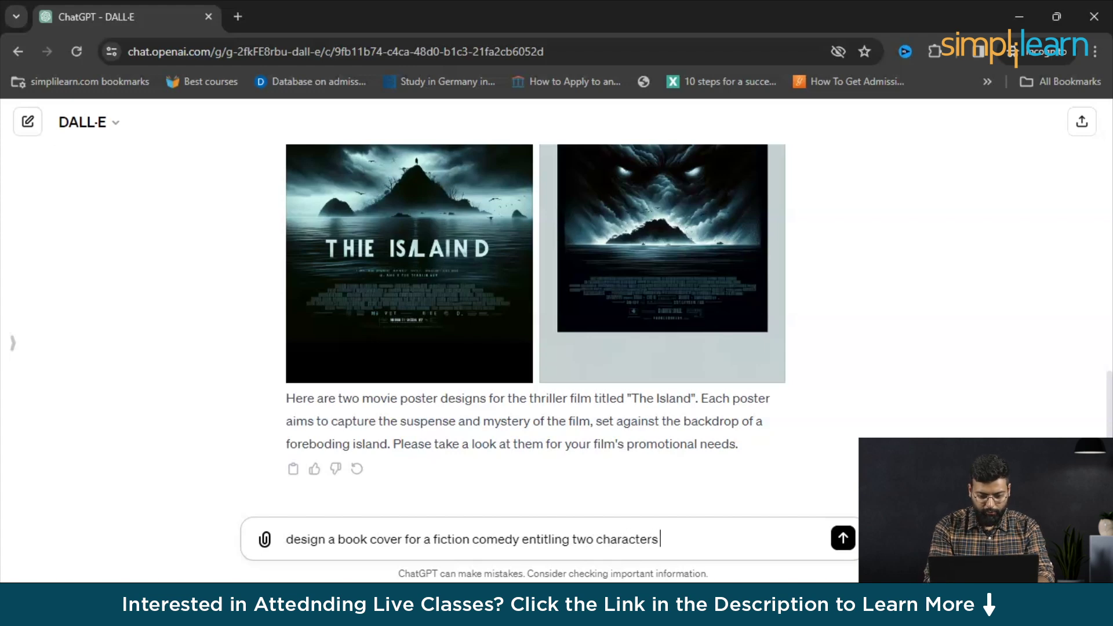
type(" nove")
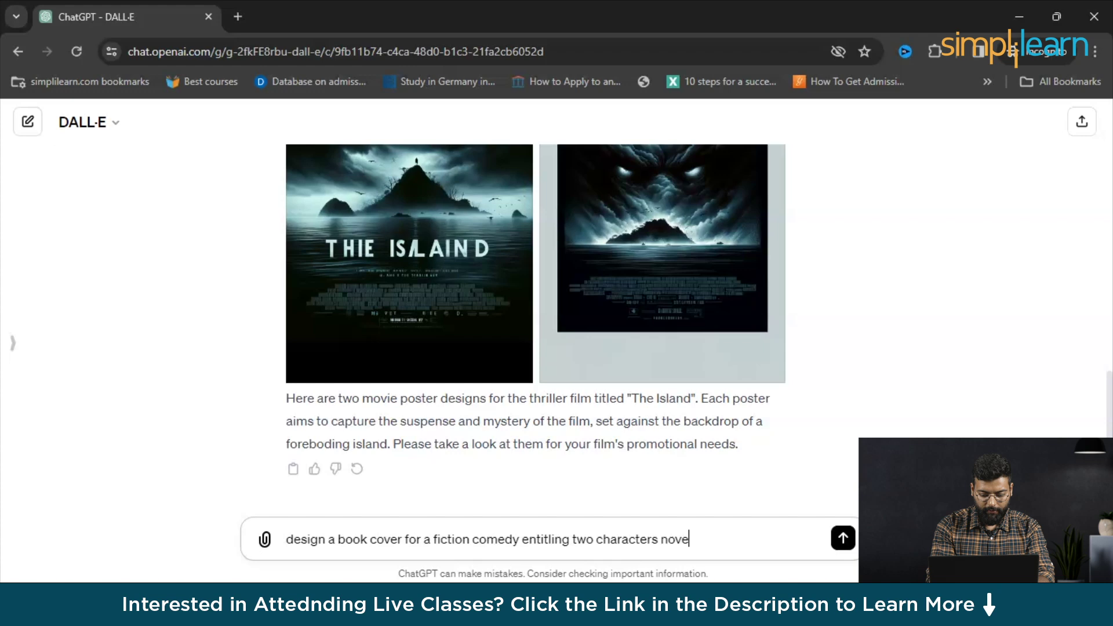
type("l wuth thw")
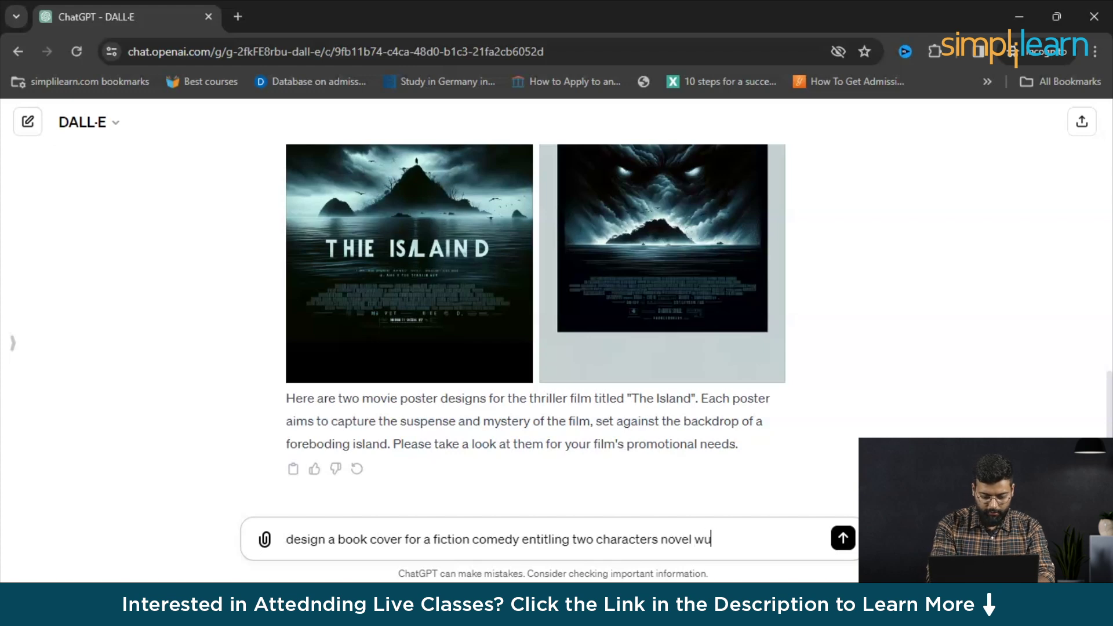
key("BackSpace")
key("BackSpace")
key("BackSpace")
key("BackSpace")
key("BackSpace")
key("BackSpace")
key("BackSpace")
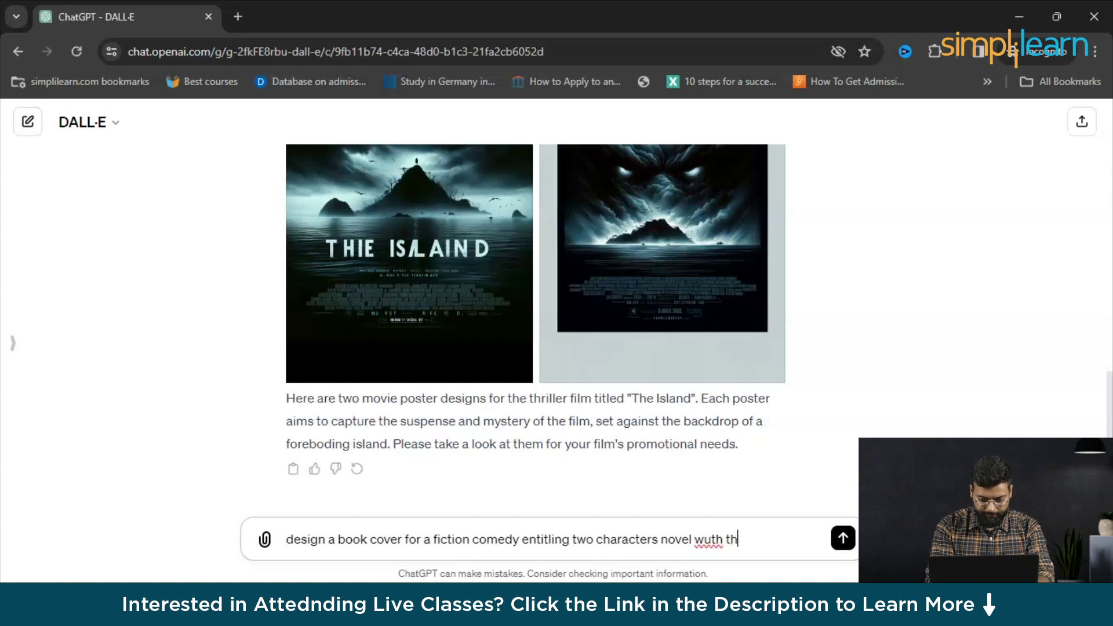
type("it")
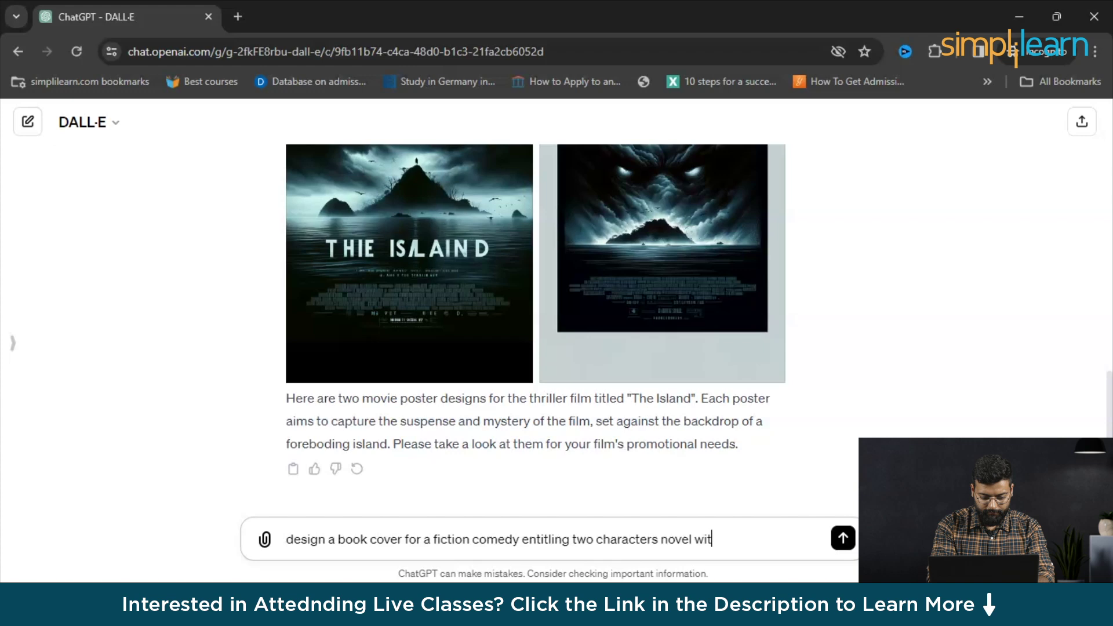
type("h the title ")
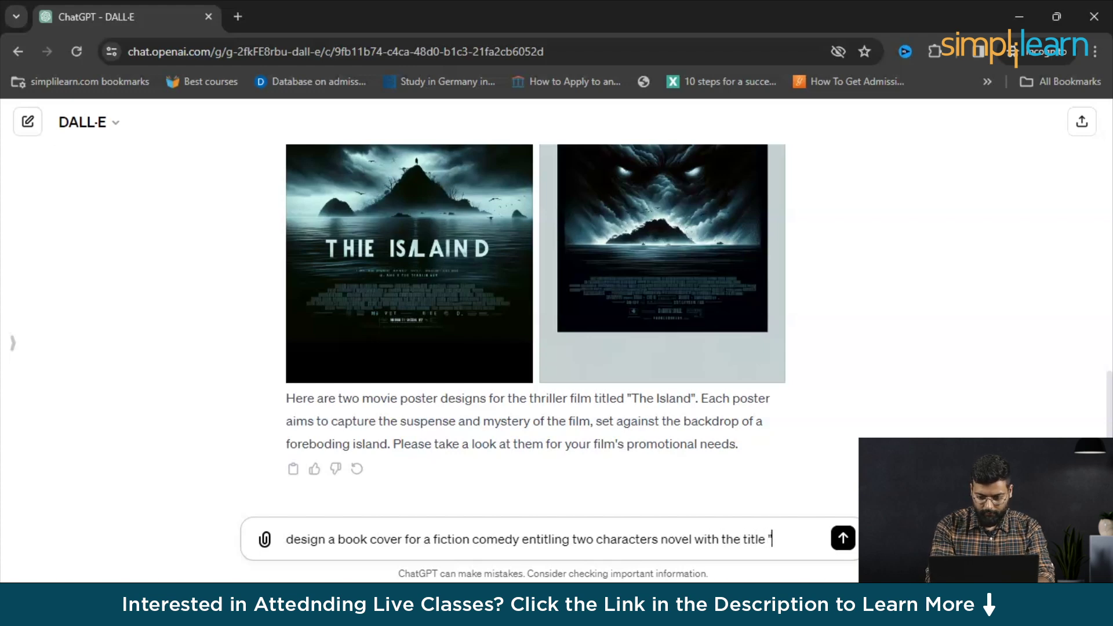
type("\"Tale of")
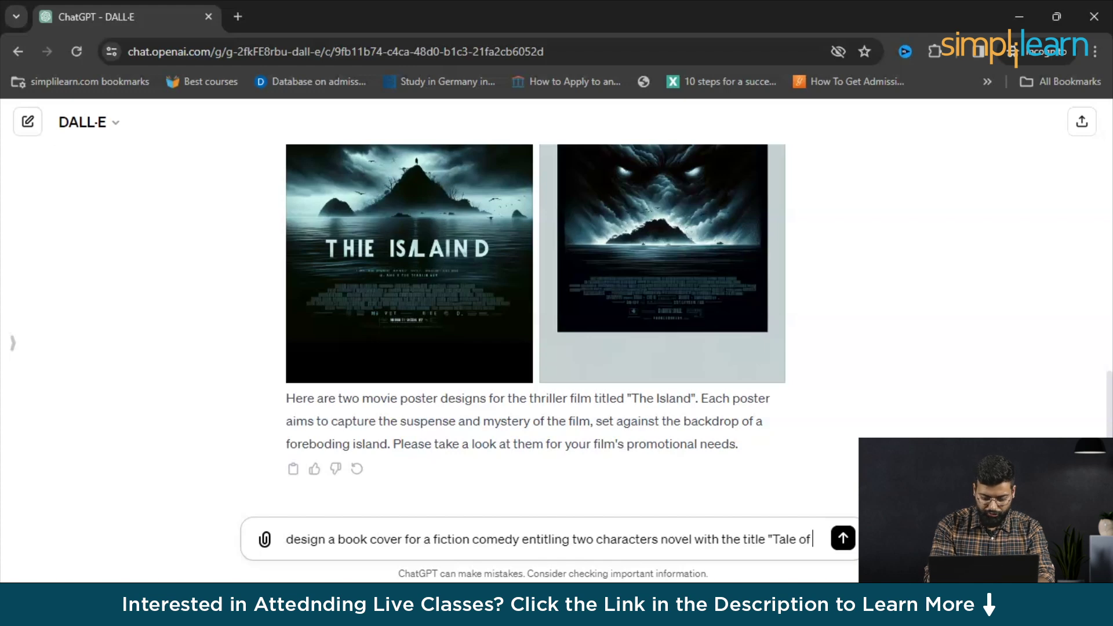
type(" James a")
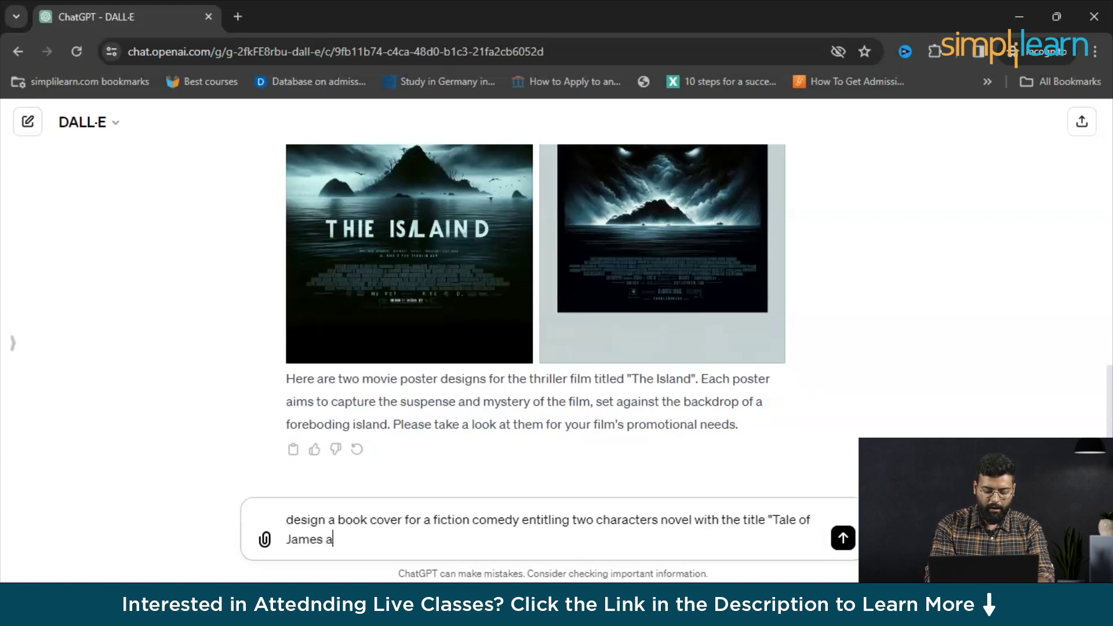
type("nd Fe")
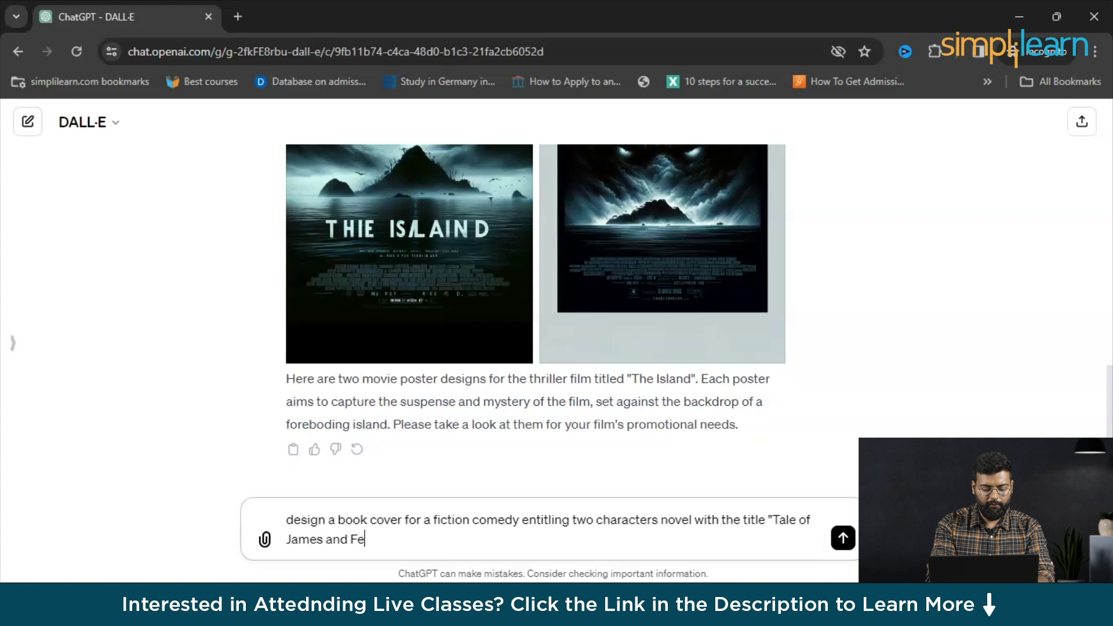
type("ron\"")
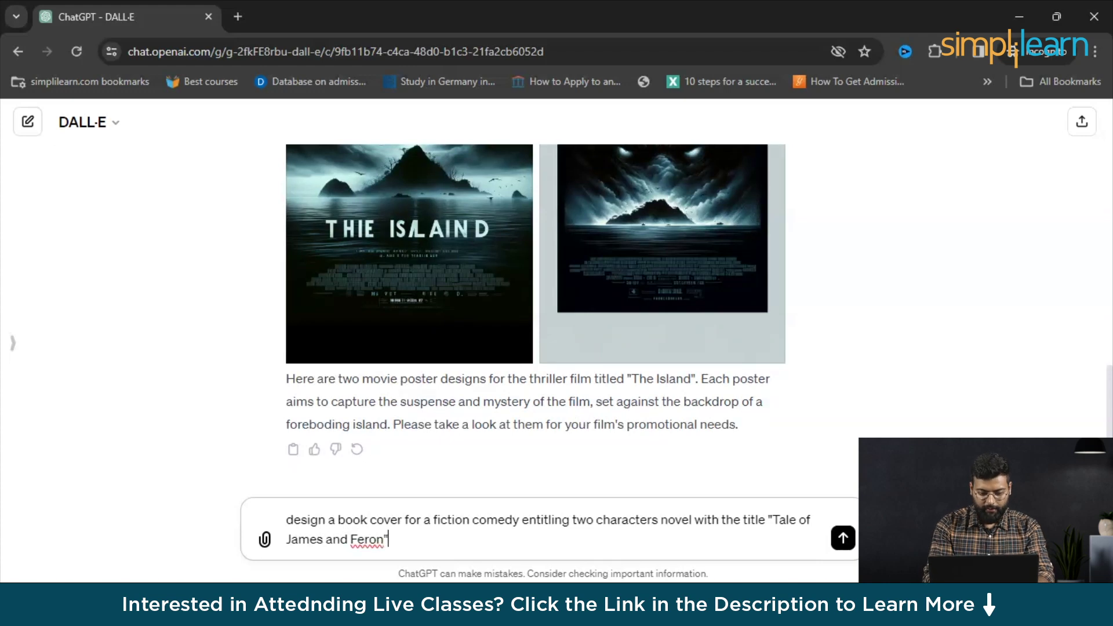
key("Return")
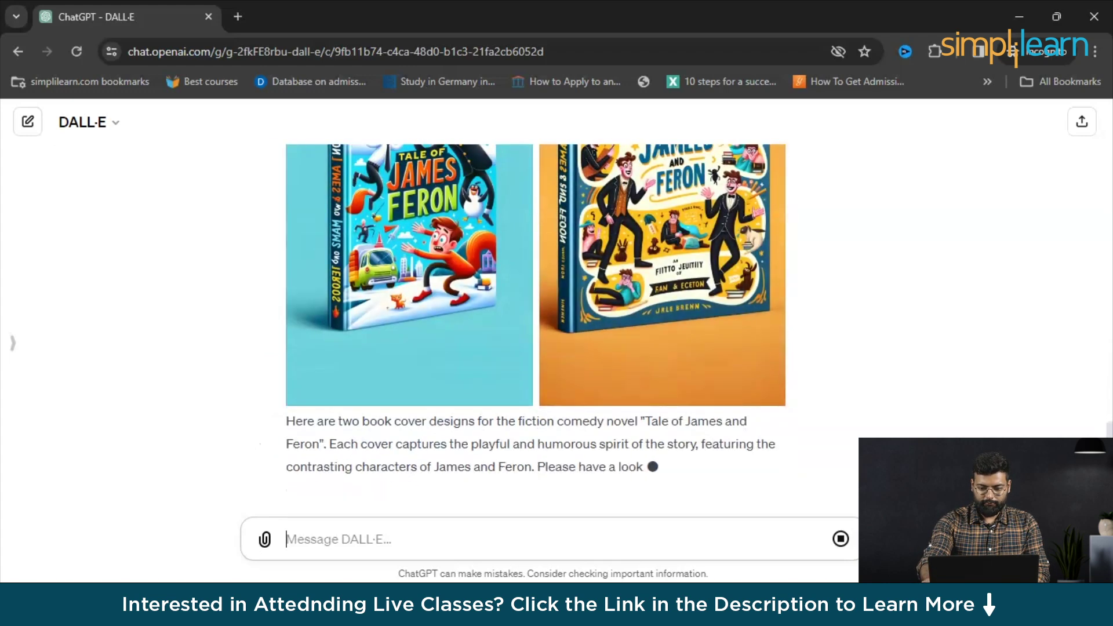
scroll(409, 348, "up", 6)
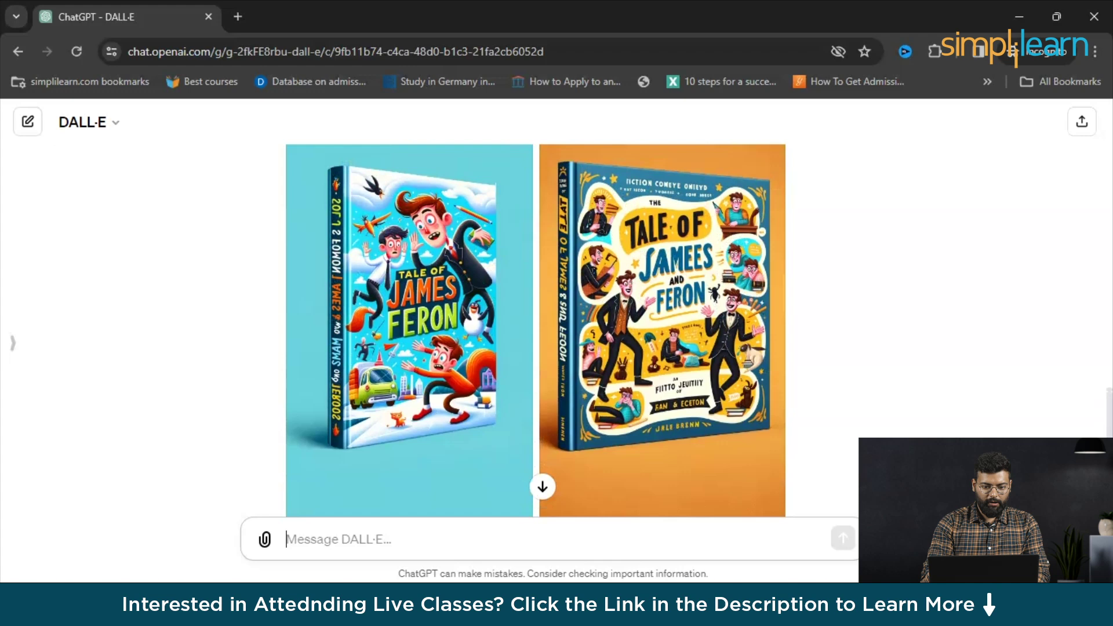
scroll(410, 348, "down", 3)
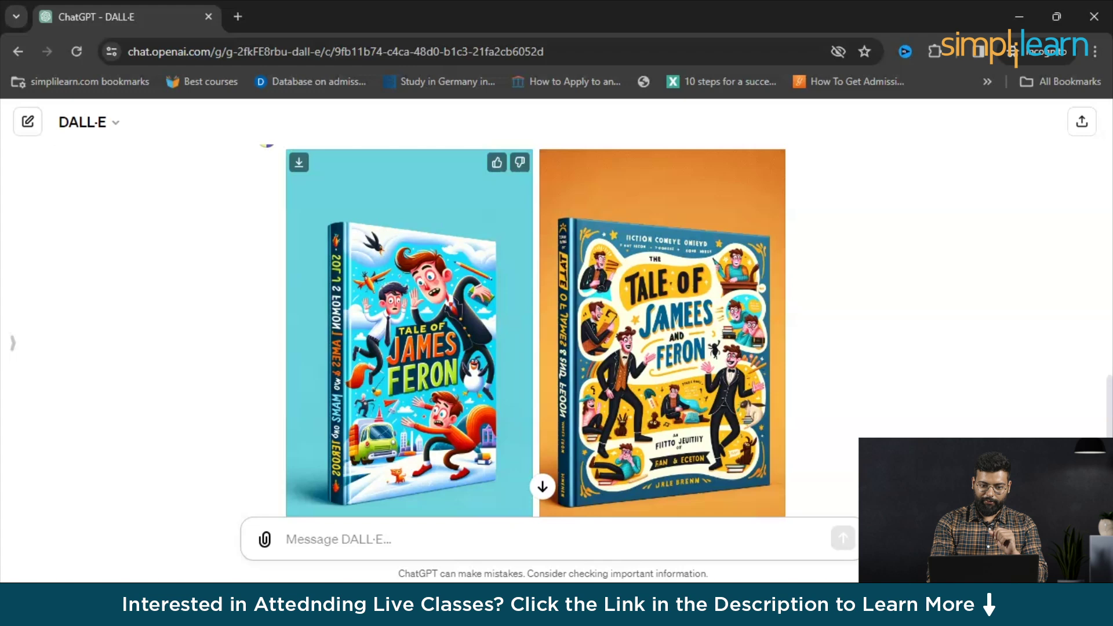
scroll(410, 348, "up", 3)
scroll(410, 348, "down", 3)
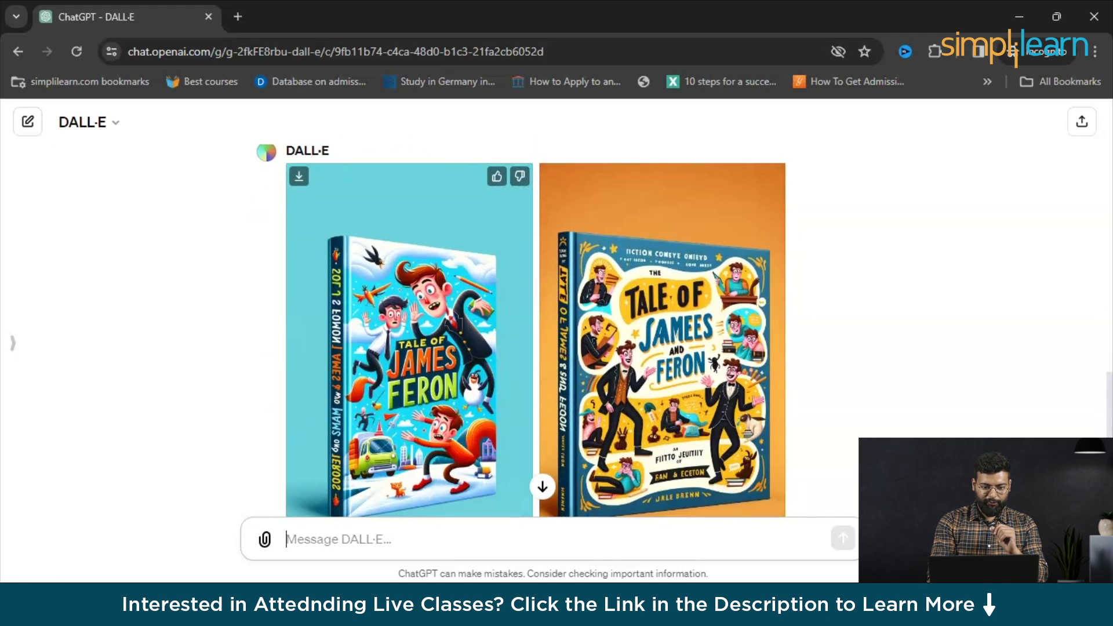
scroll(520, 330, "down", 1)
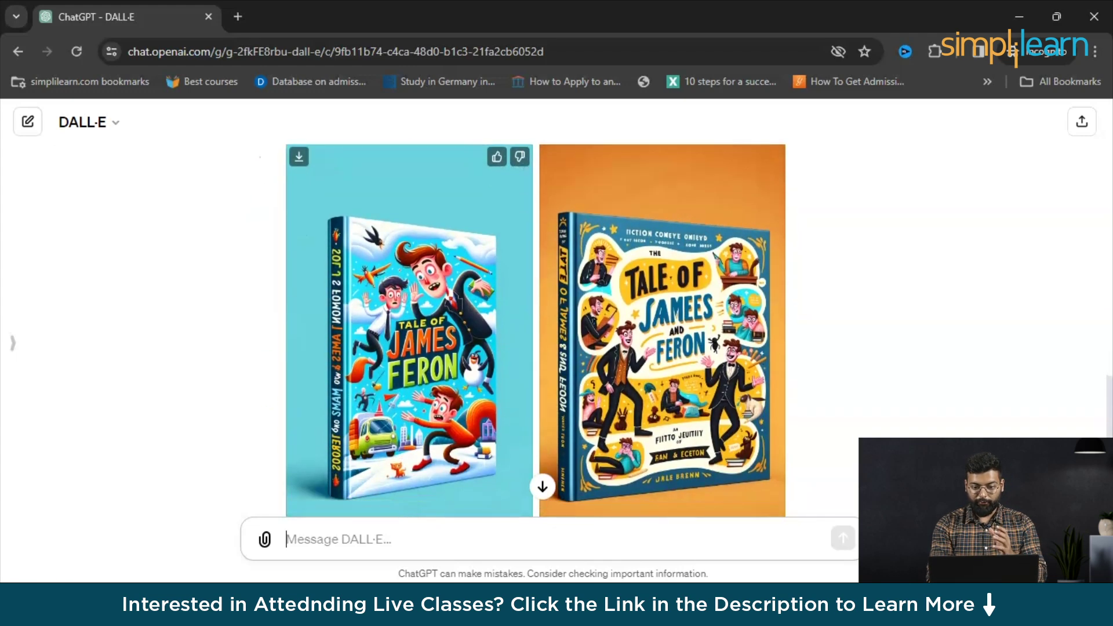
scroll(535, 330, "down", 1)
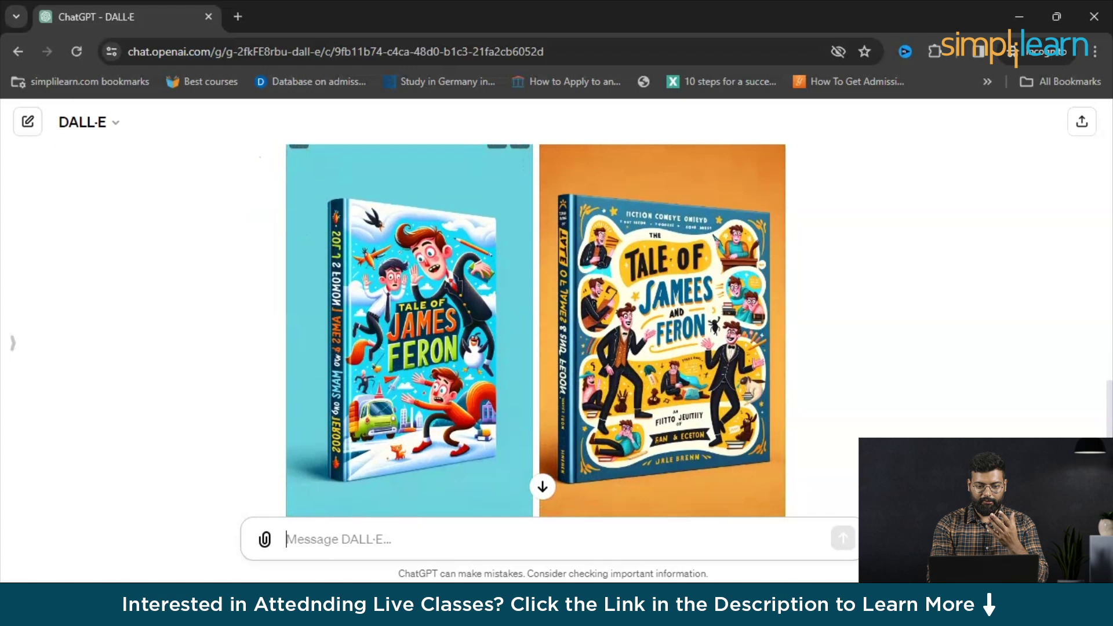
scroll(536, 331, "down", 1)
scroll(536, 331, "down", 1)
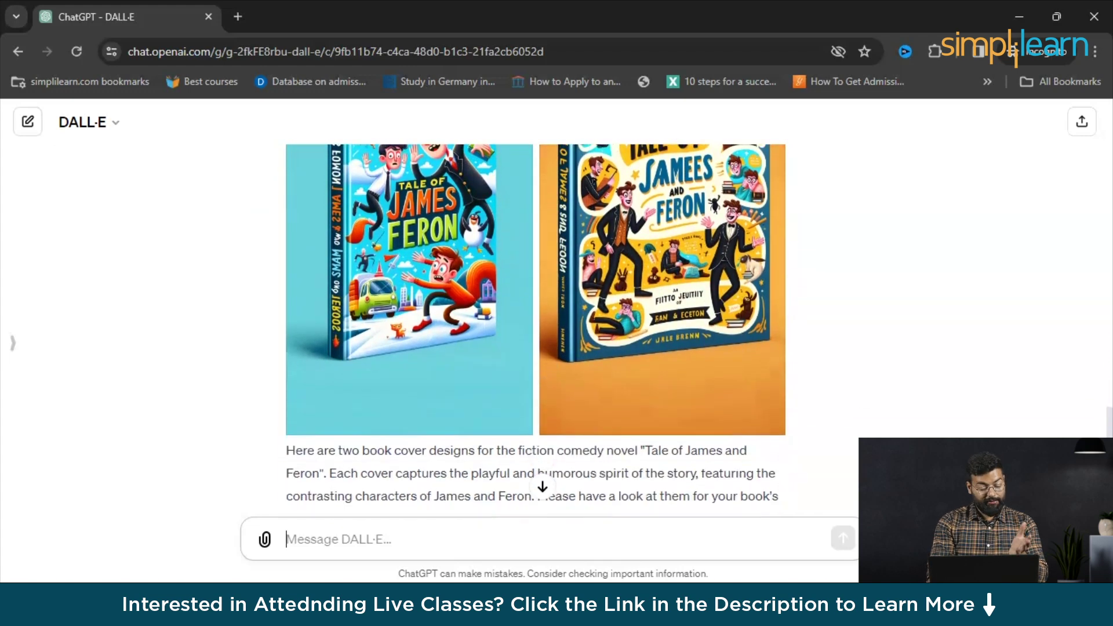
scroll(536, 330, "down", 1)
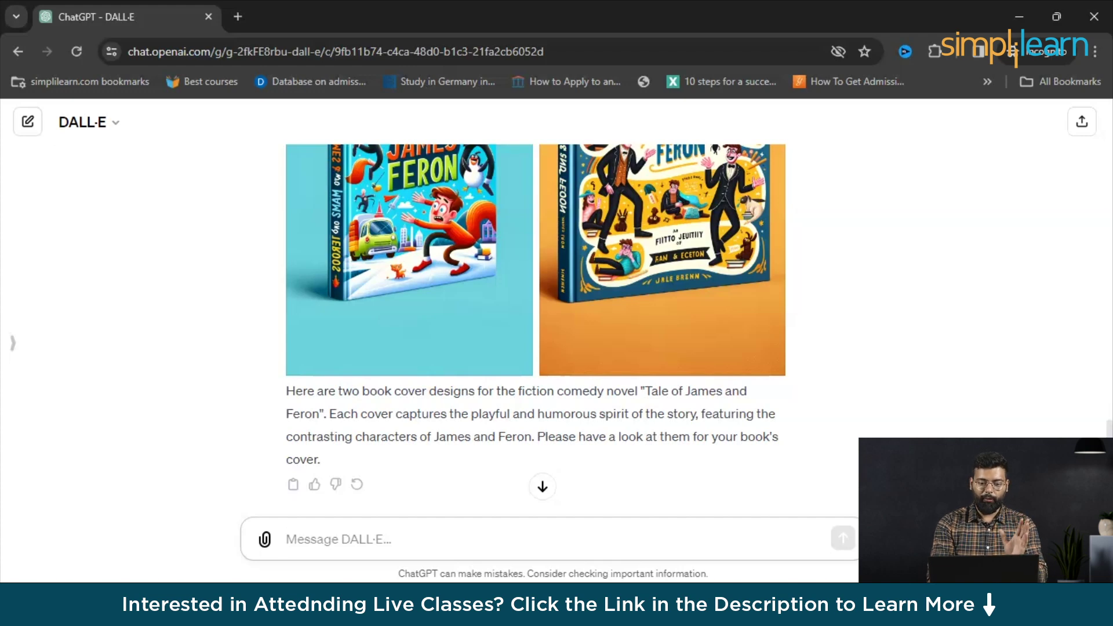
scroll(536, 320, "down", 1)
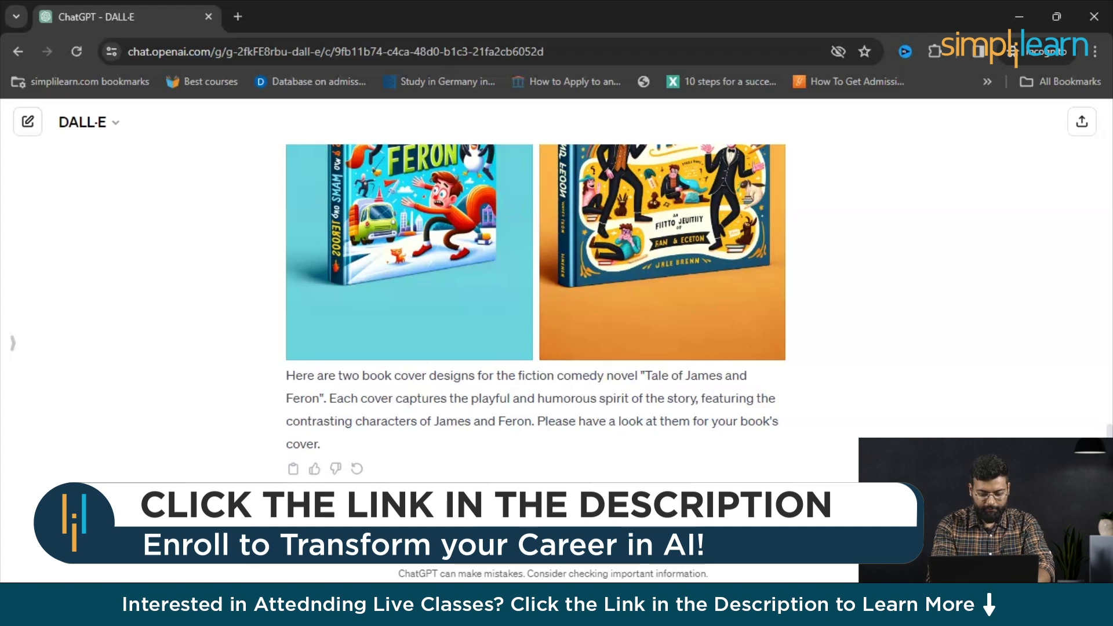
Step: Finish and send the prompt 'create an architectural design of a luxury villa'
type("ral ")
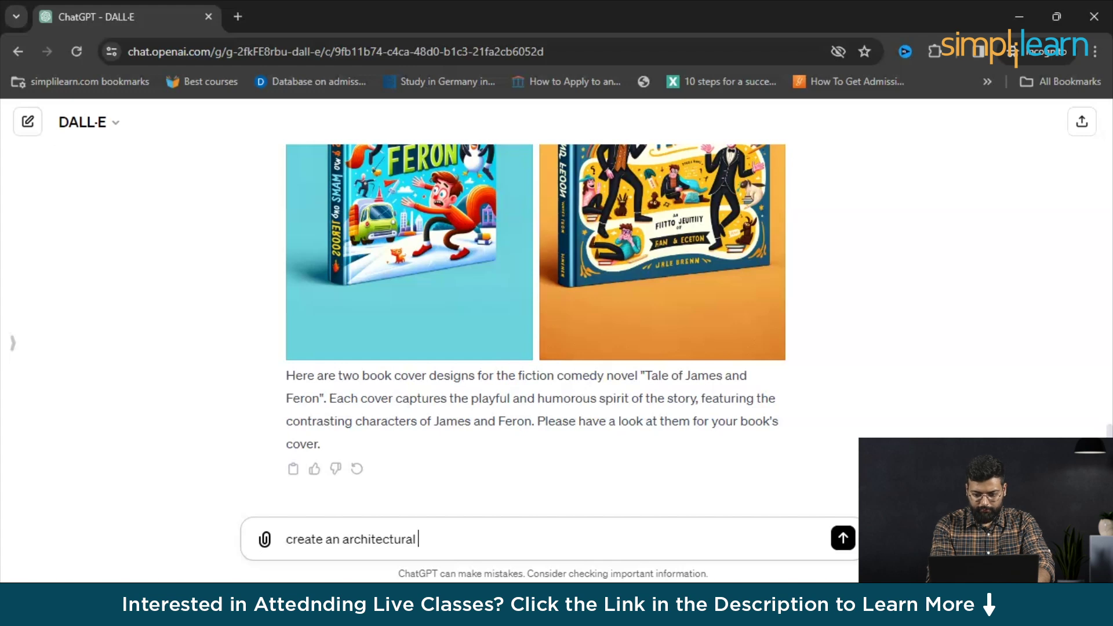
type("des")
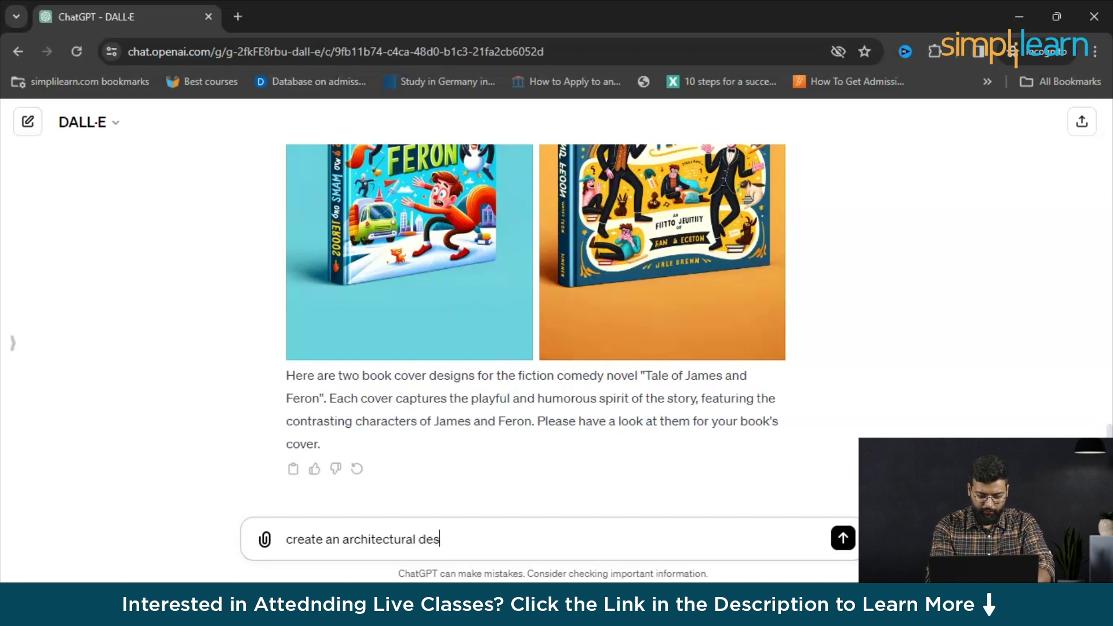
type("ign of a ")
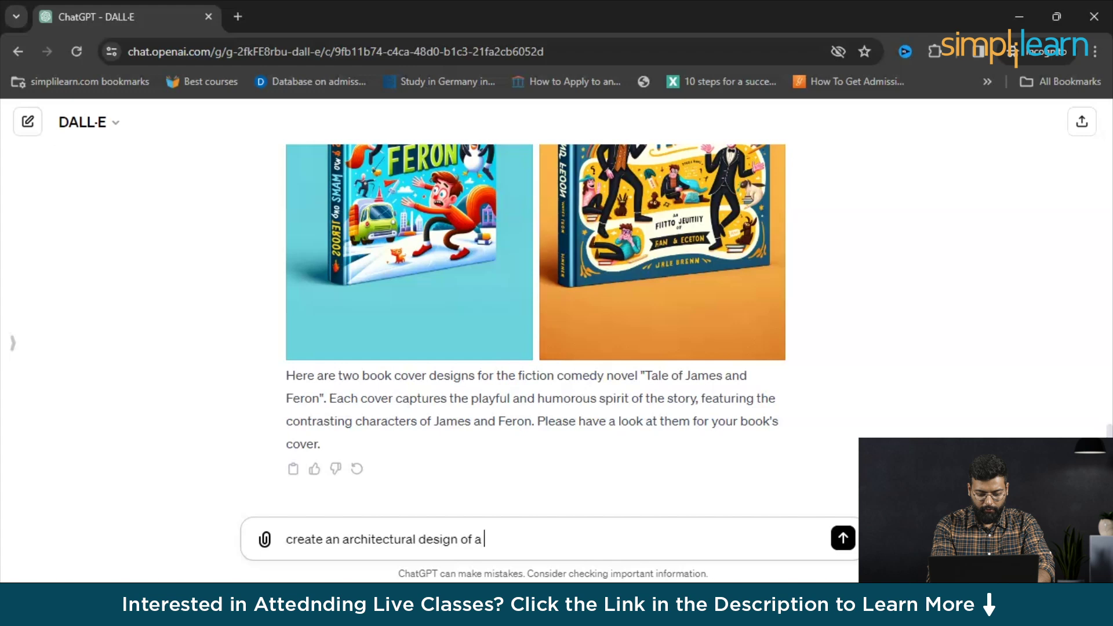
type("luxu")
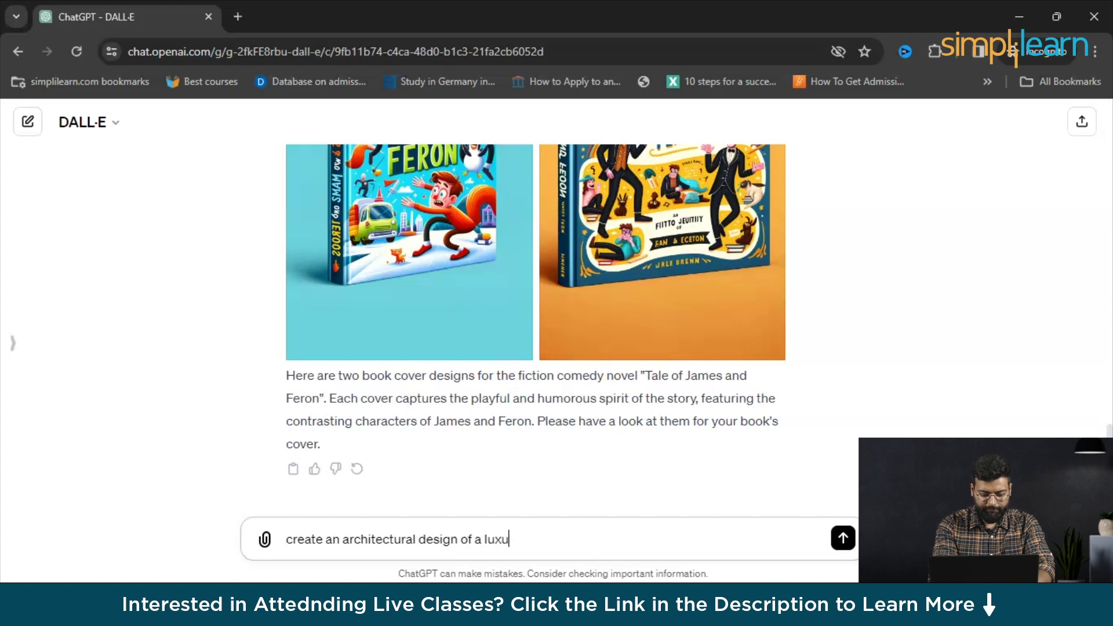
type("ry villa")
key("Return")
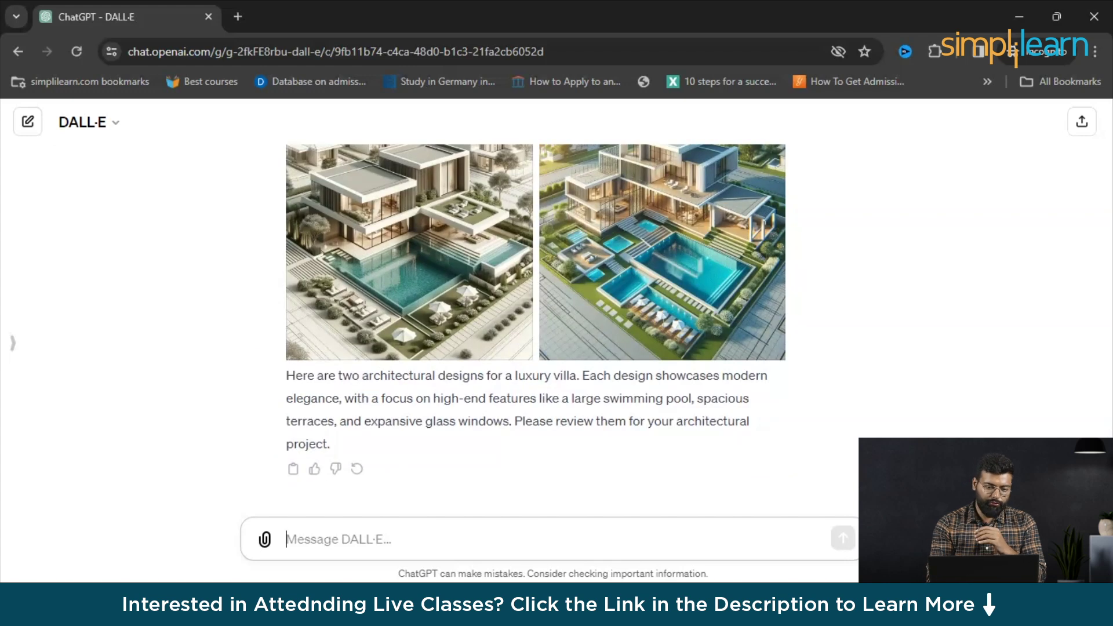
scroll(409, 308, "up", 1)
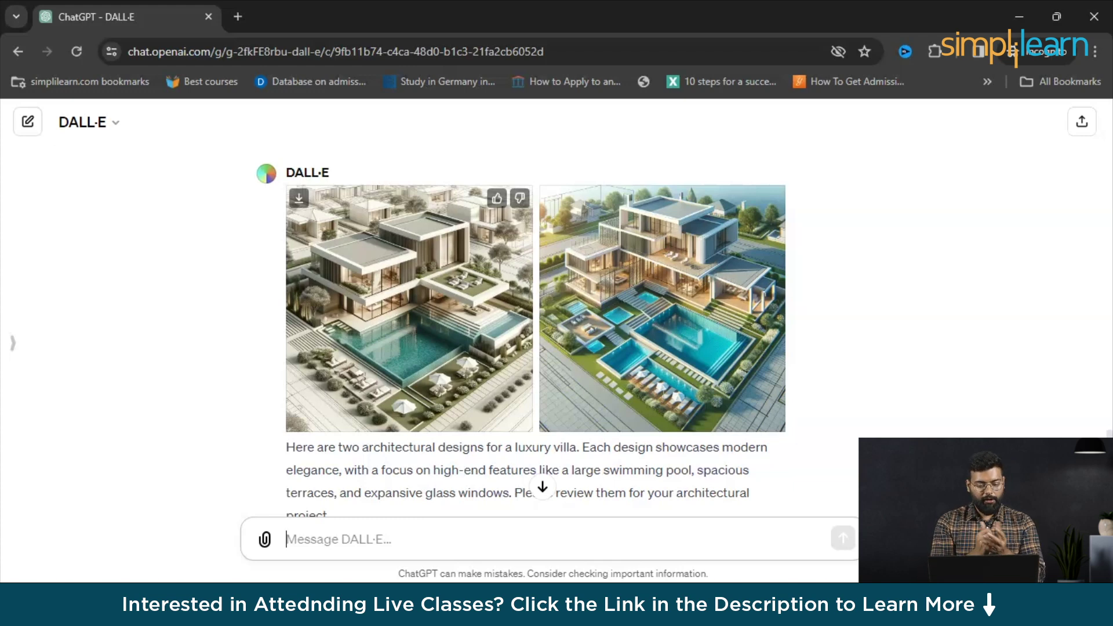
scroll(409, 308, "down", 2)
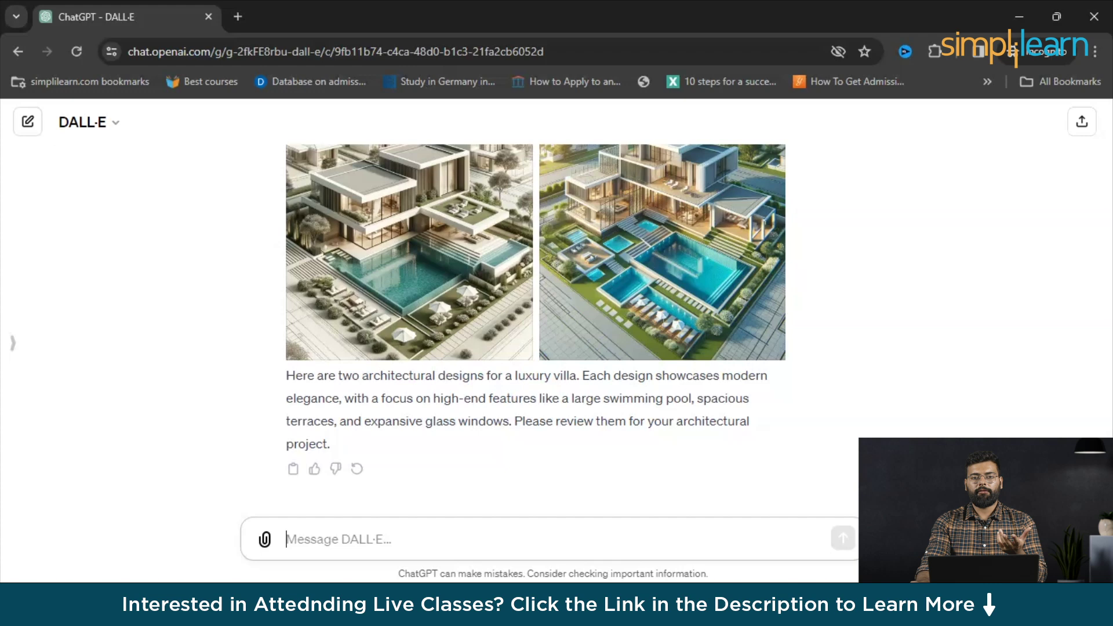
Step: Send the prompt 'Create a 3d model of a fifth generation fighter aircraft'
type("Create")
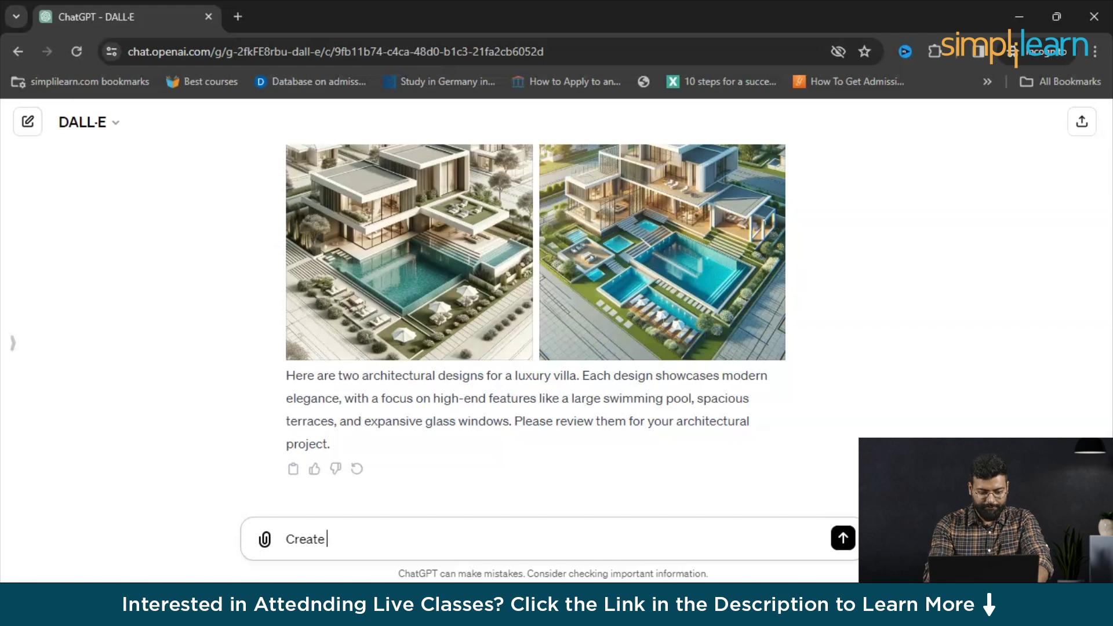
type("a")
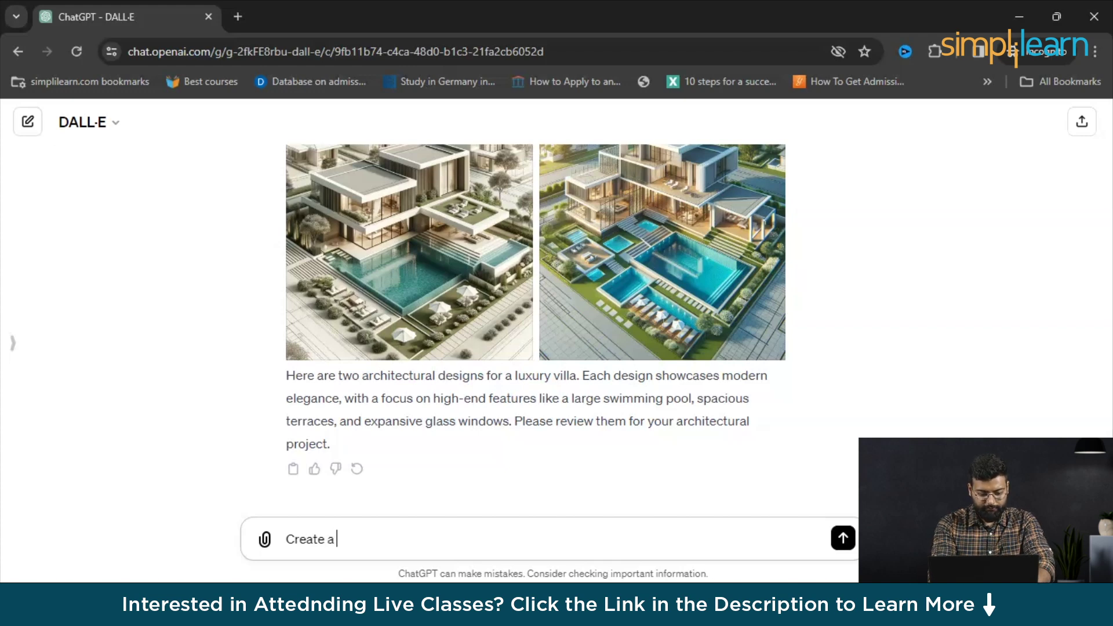
type(" 3d ")
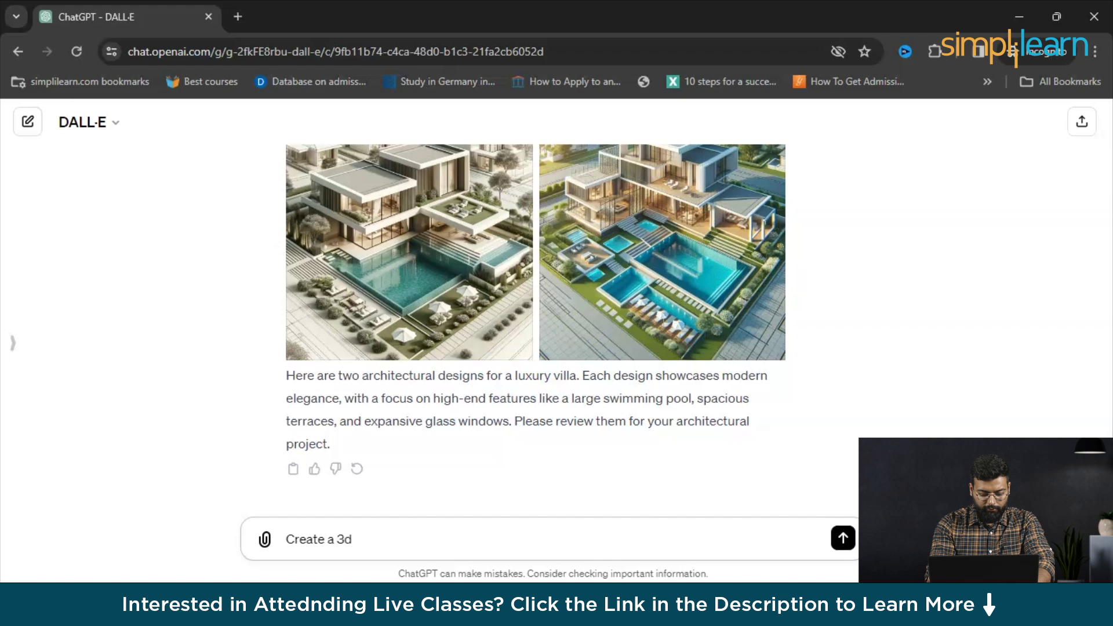
type("model o")
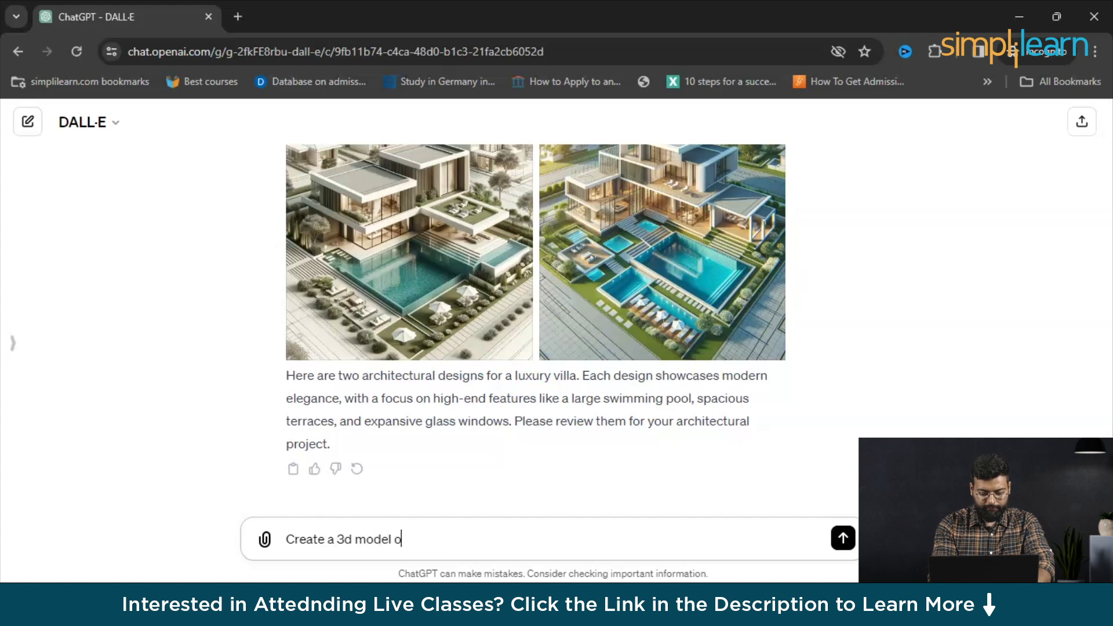
type("f a fif")
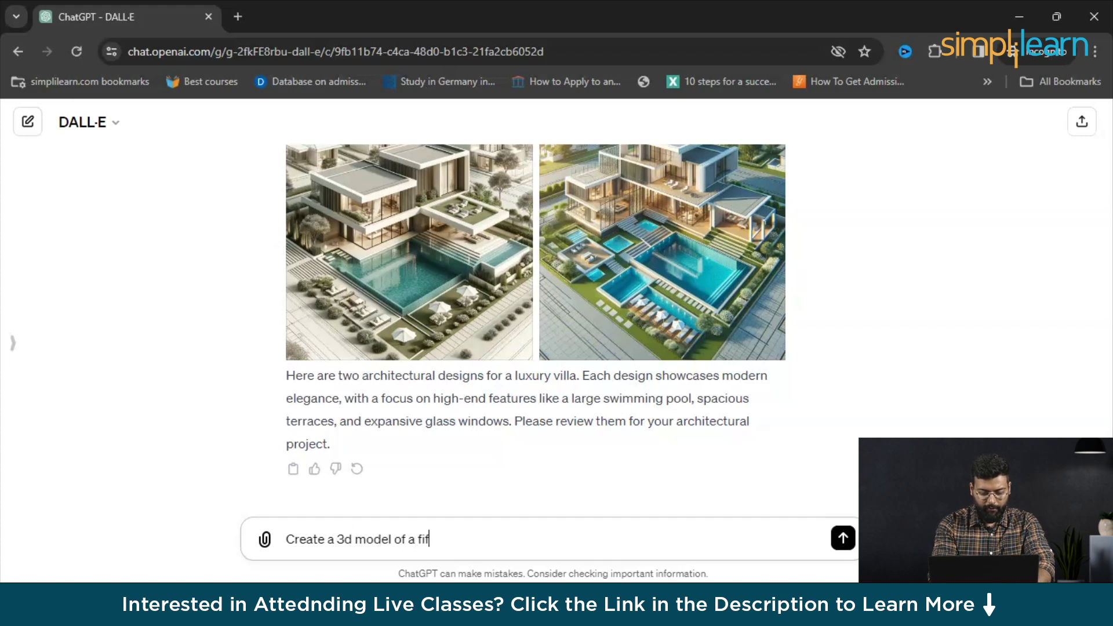
type("th generat")
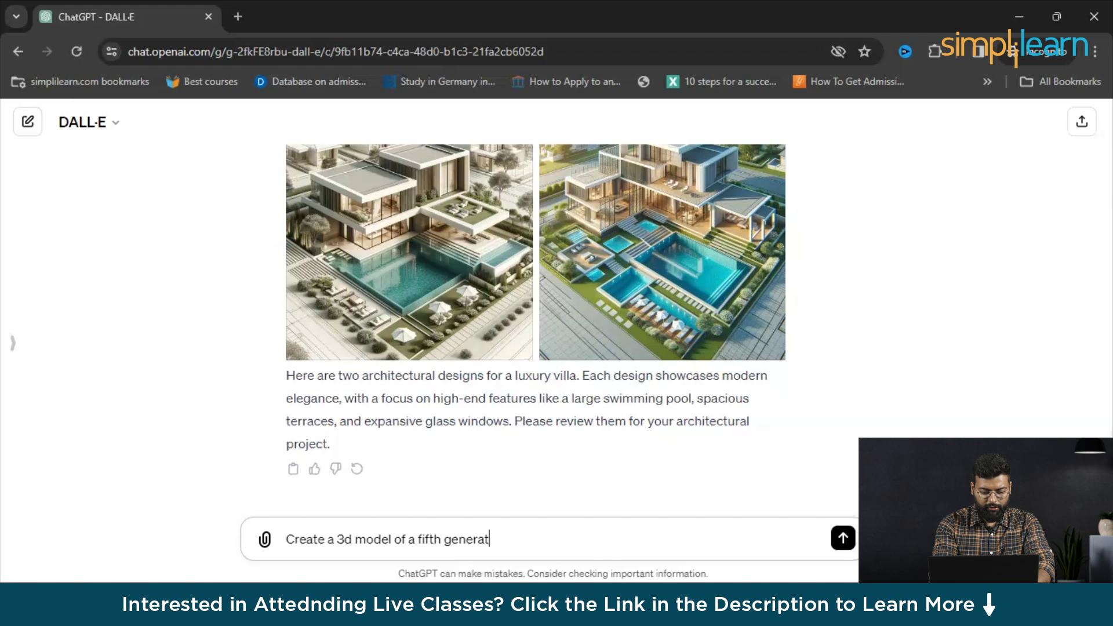
type("ion fi")
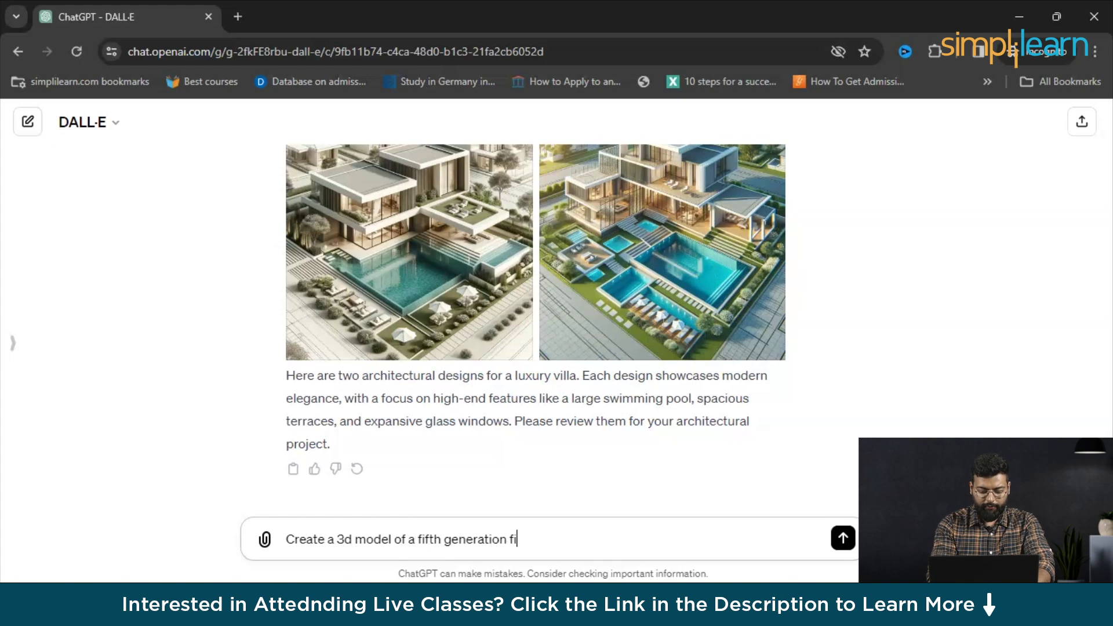
type("ghter ")
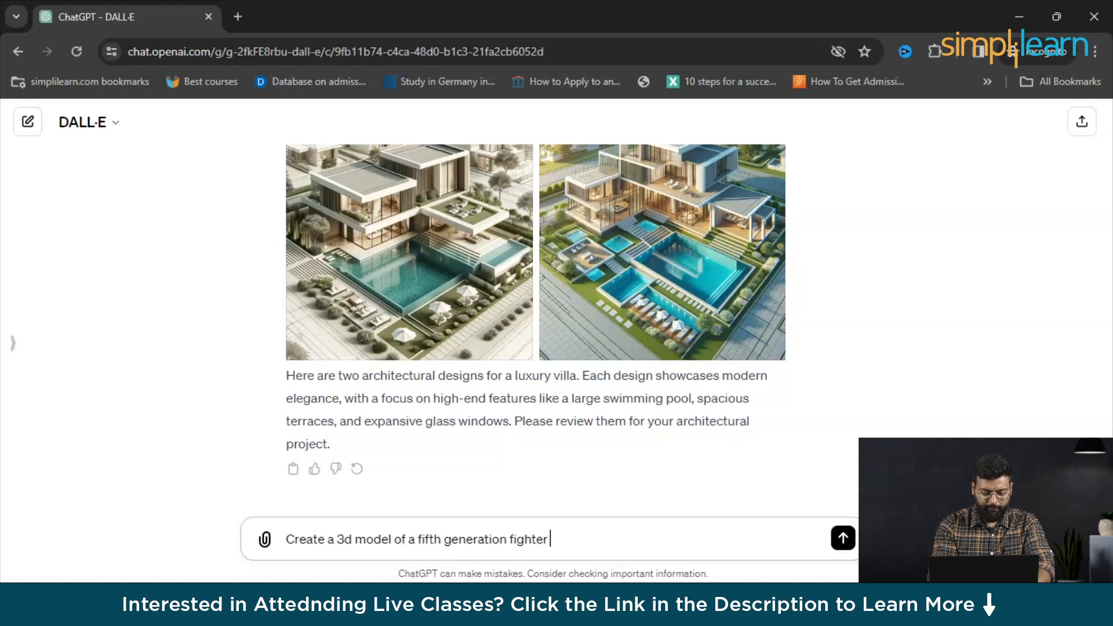
type("aircraft")
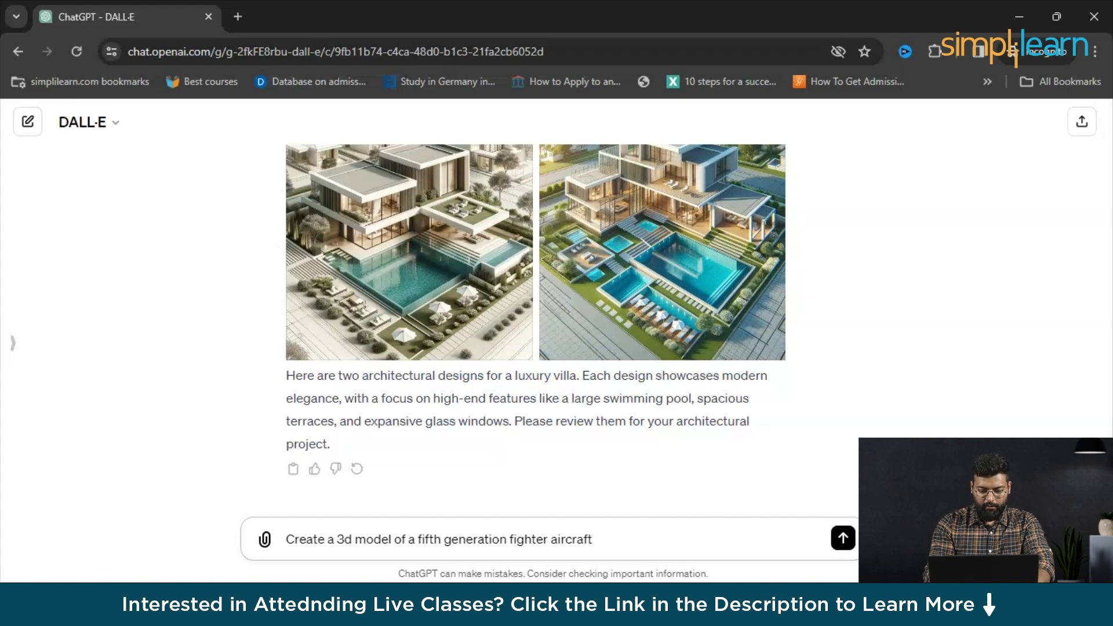
key("Return")
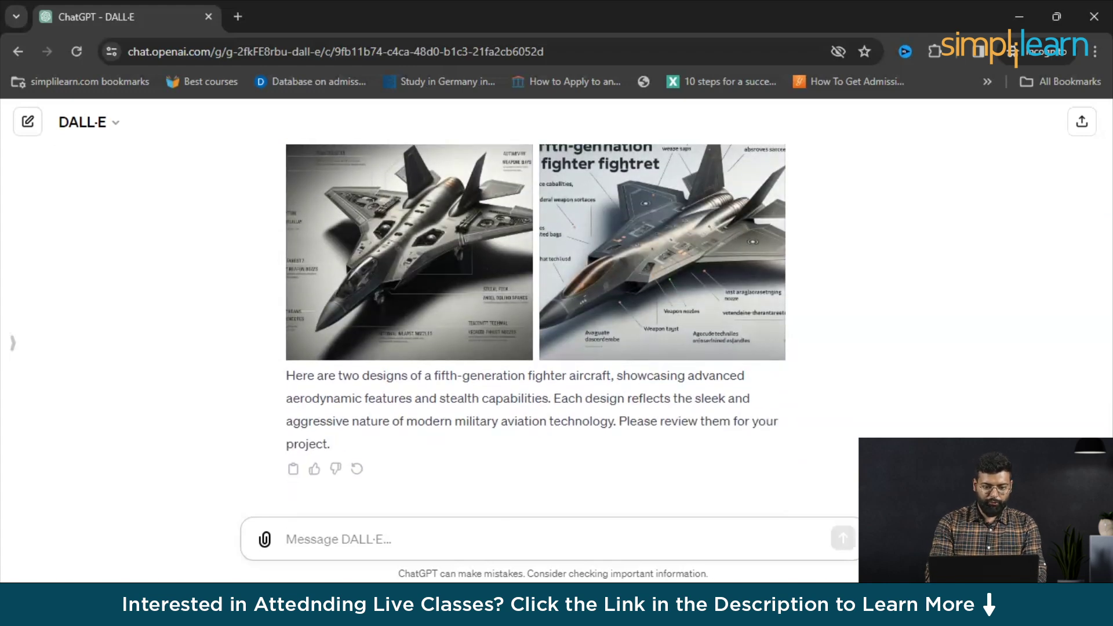
Step: View both fifth-generation fighter aircraft designs full size, then close the image viewer
scroll(409, 290, "up", 1)
left_click(409, 311)
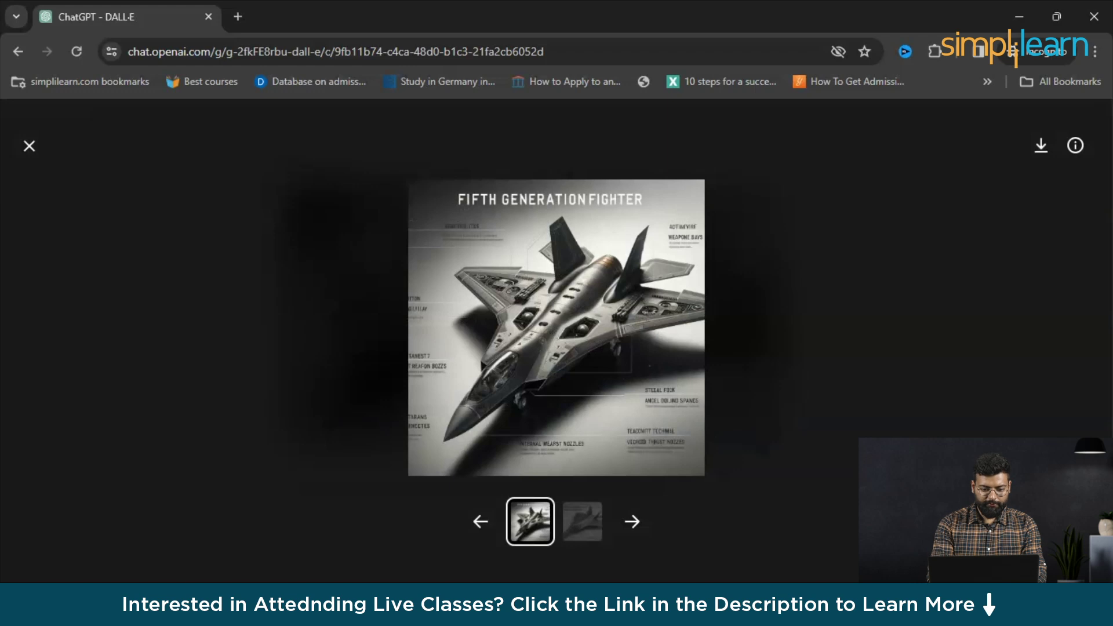
key("Right")
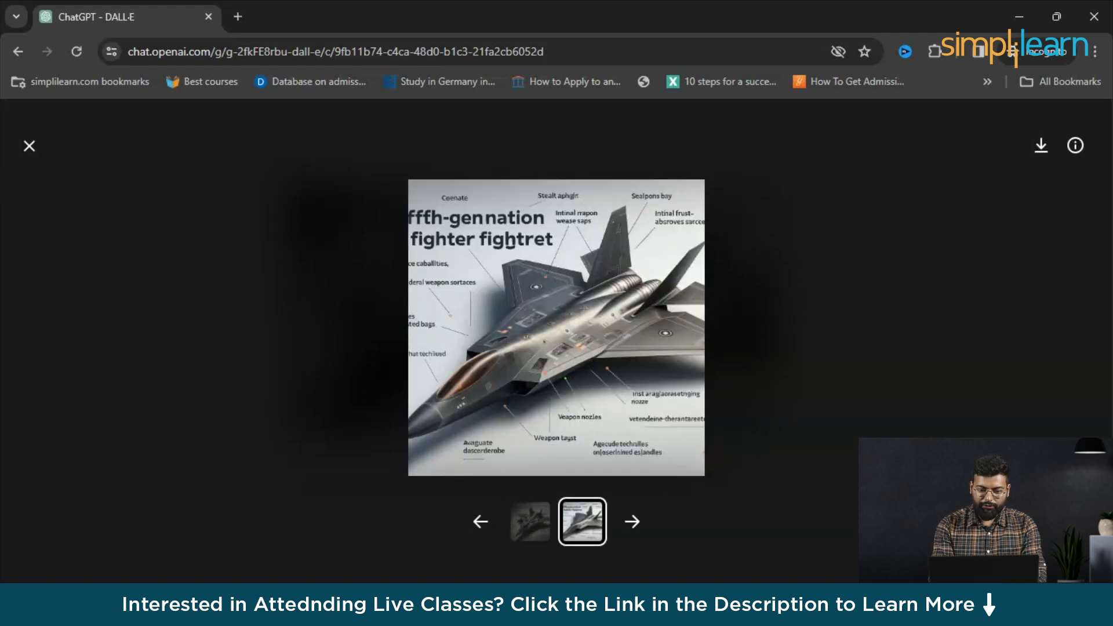
key("Escape")
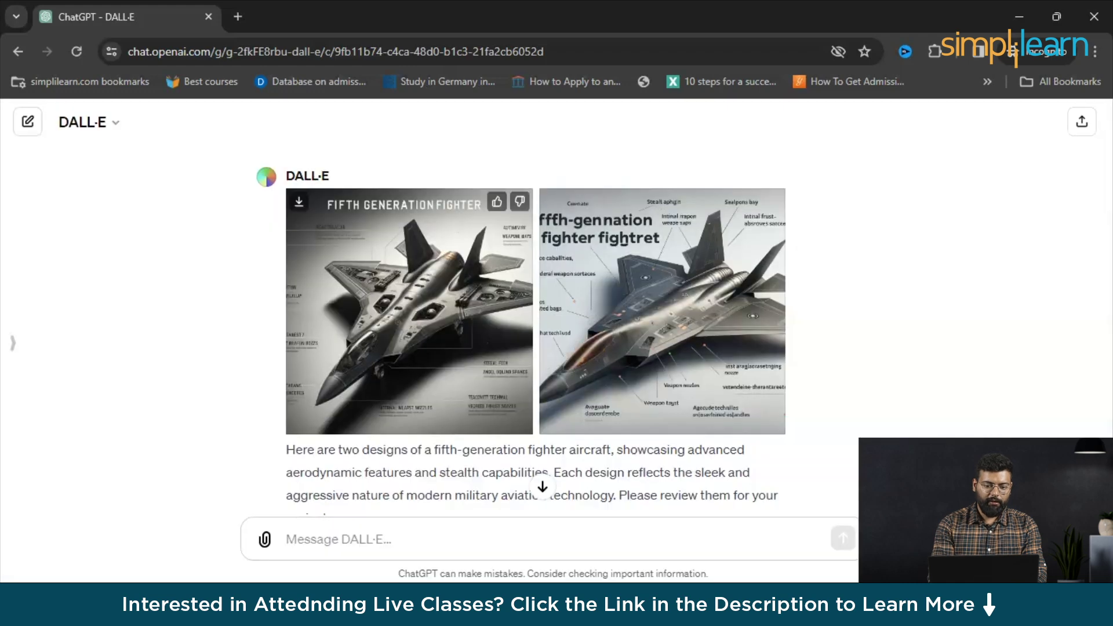
scroll(520, 324, "down", 1)
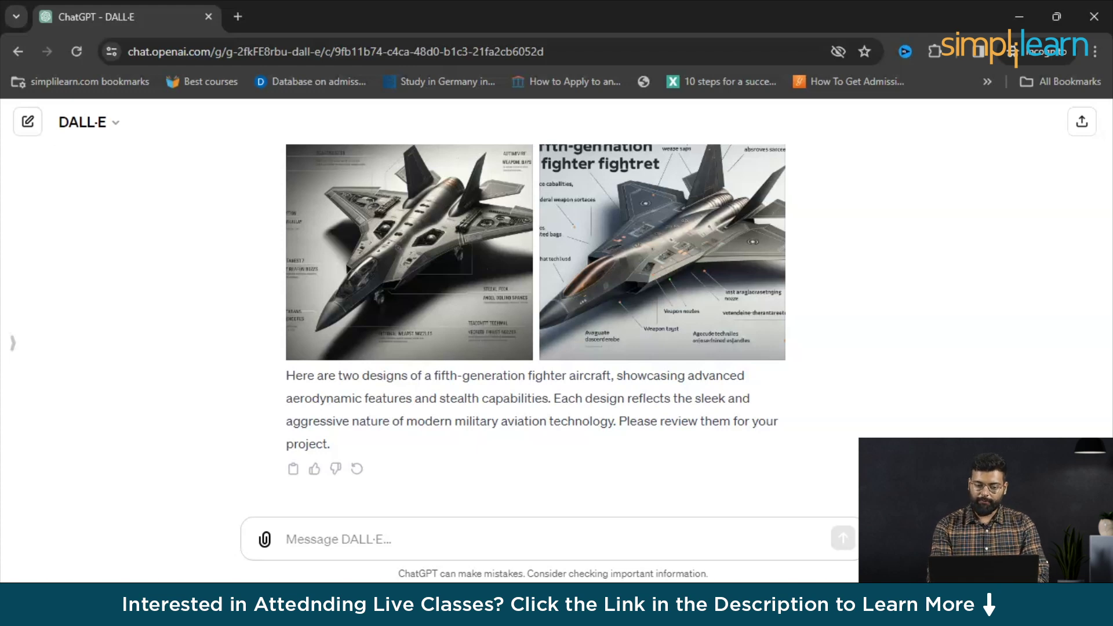
left_click(324, 539)
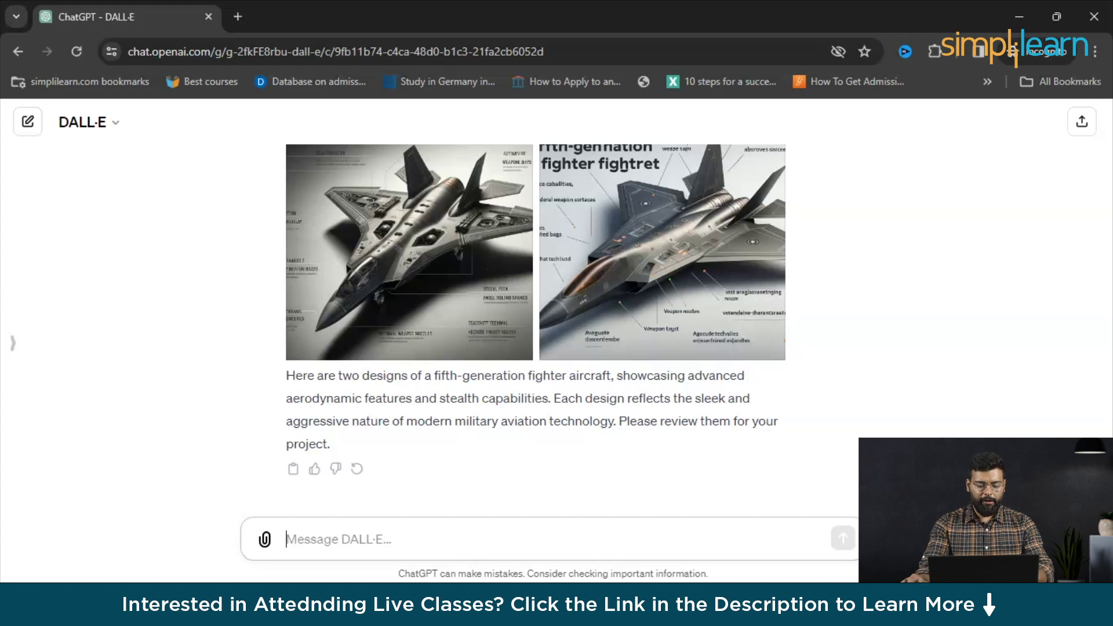
Step: Type the prompt 'Create a prototype design for a new "solar powered e bike"'
type("Create")
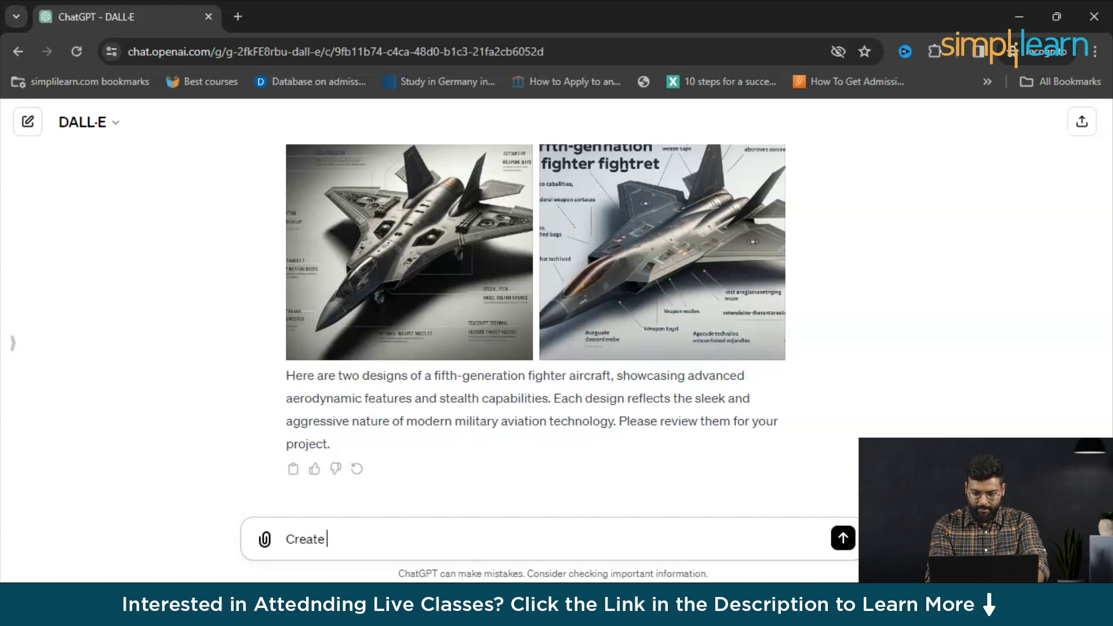
type(" a prot")
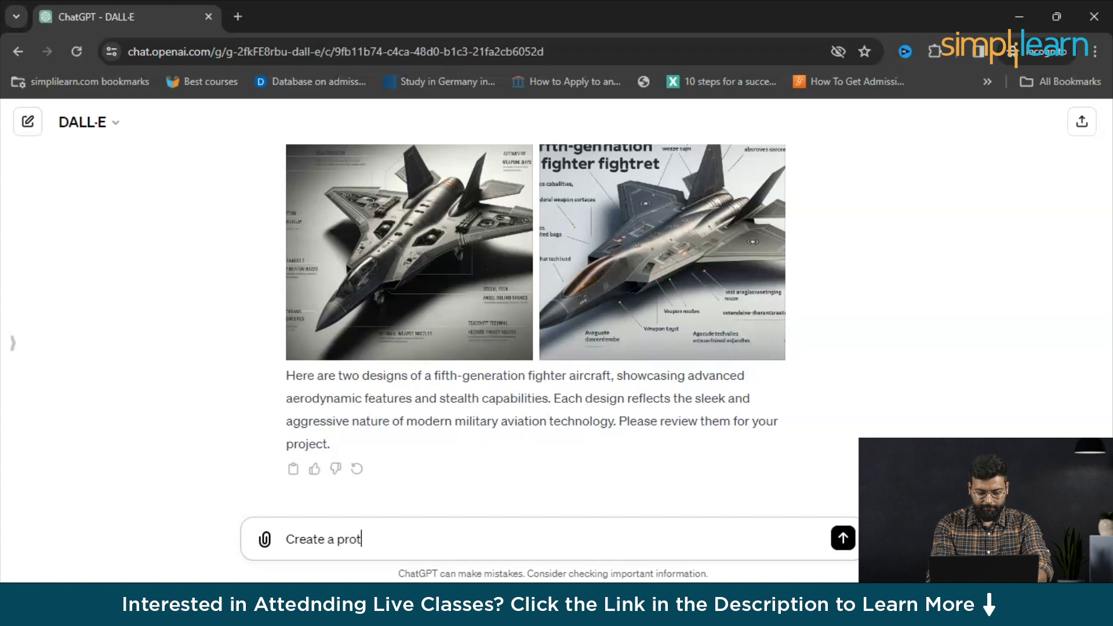
type("otype ")
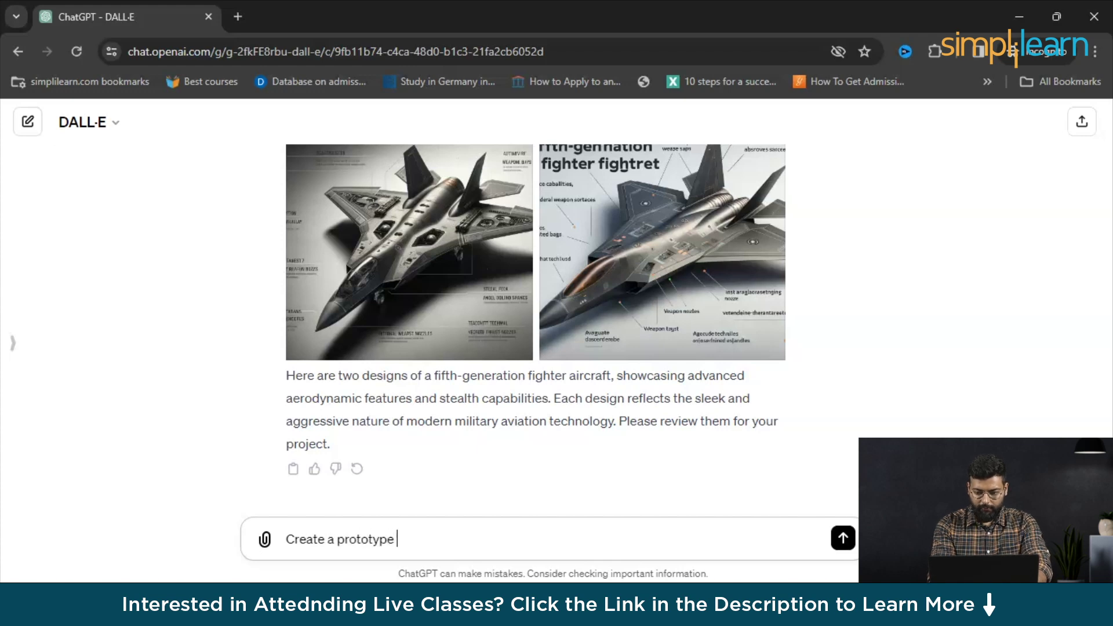
type("de")
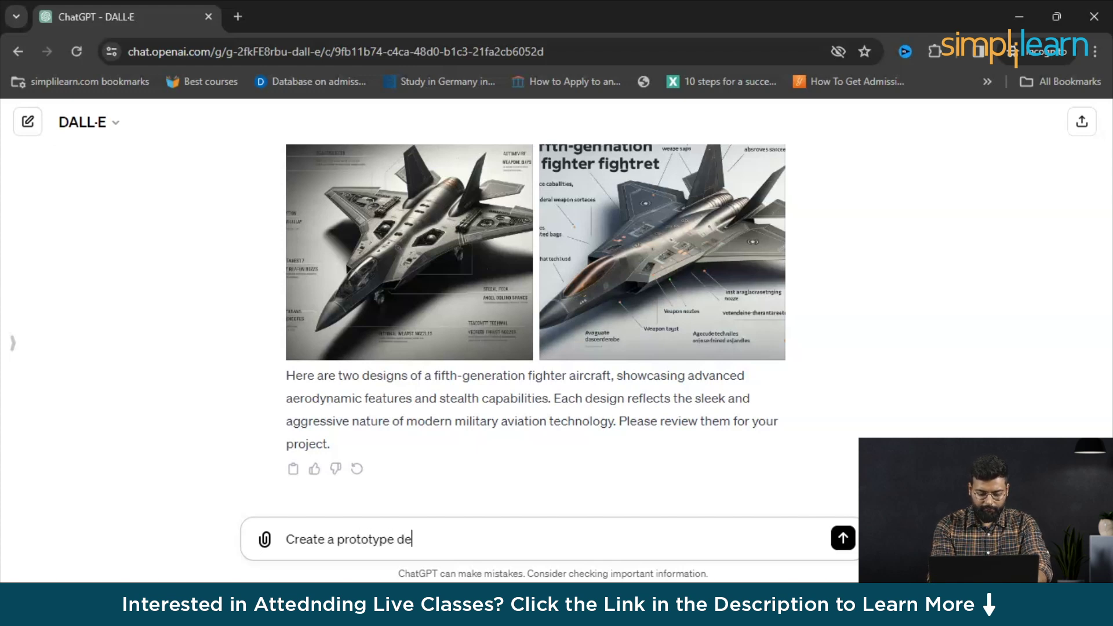
type("sign for a ")
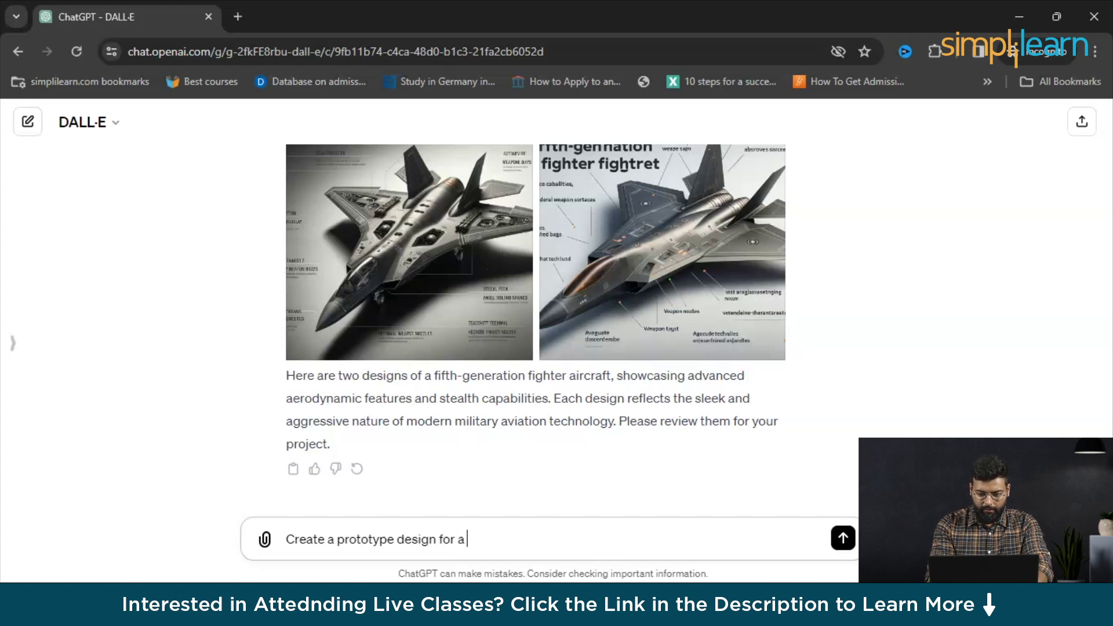
type("new")
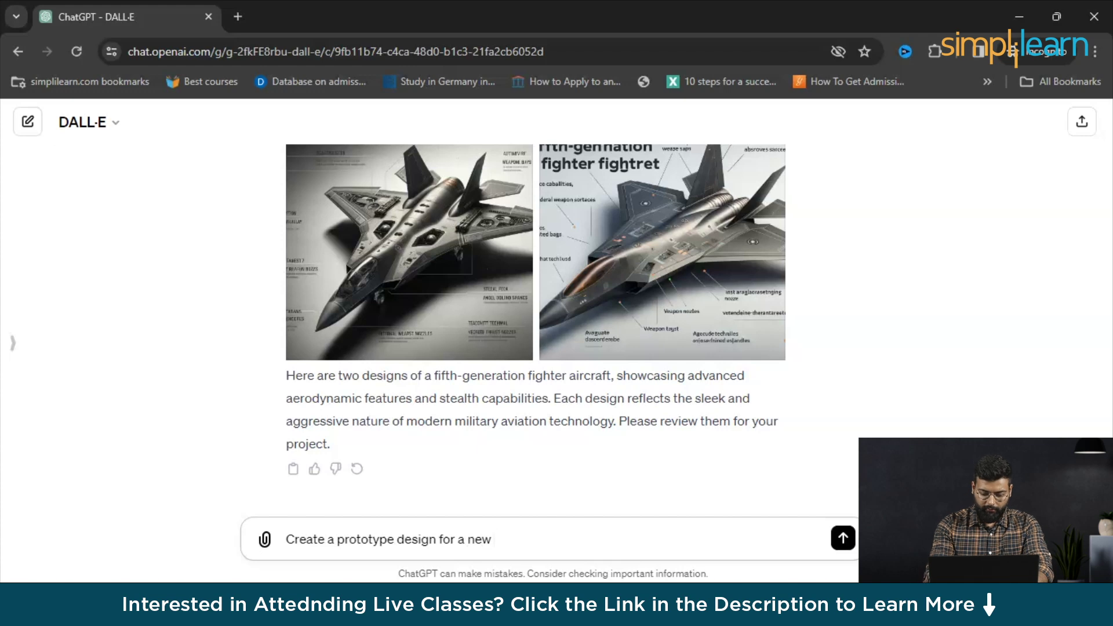
type(" \" sola")
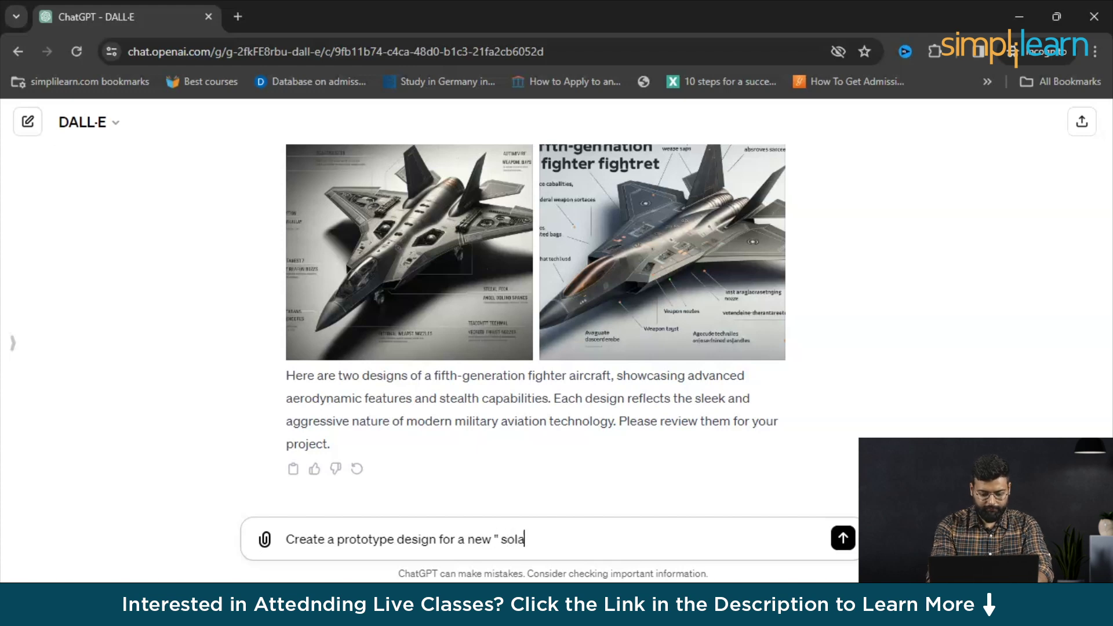
type("r powere")
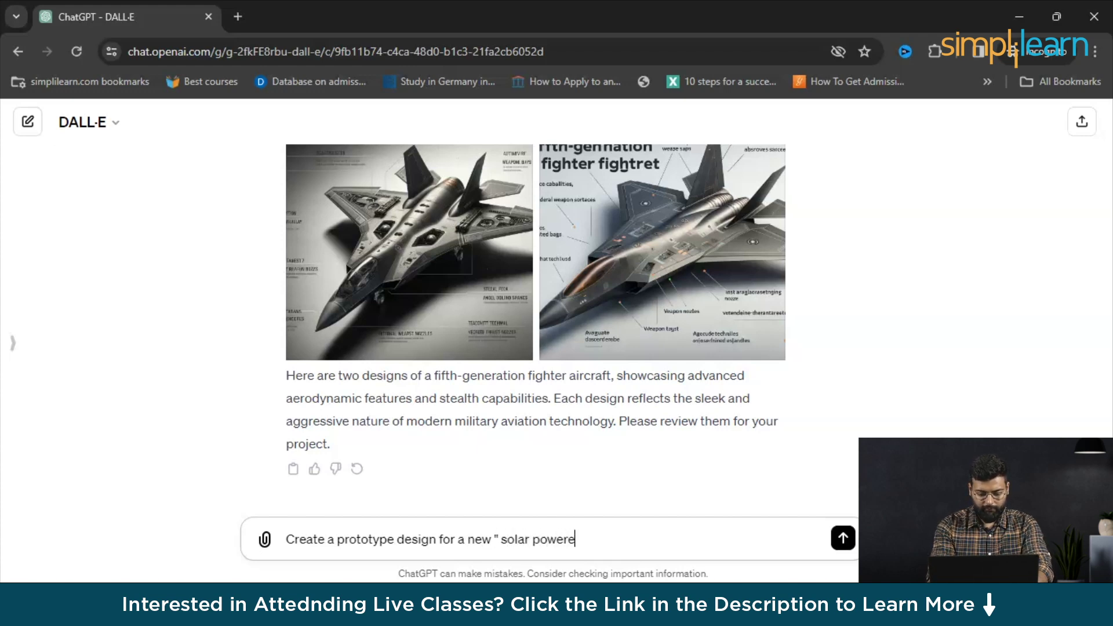
type("d e bike")
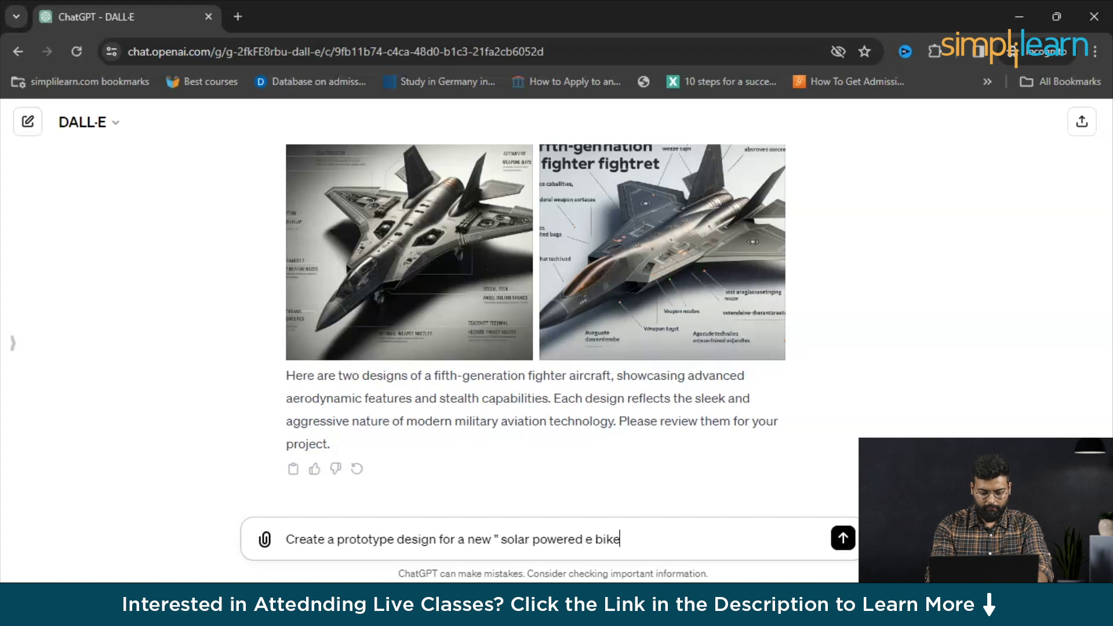
type("\"")
Step: Send the solar-powered e-bike request and scroll through the two returned prototype designs
key("Return")
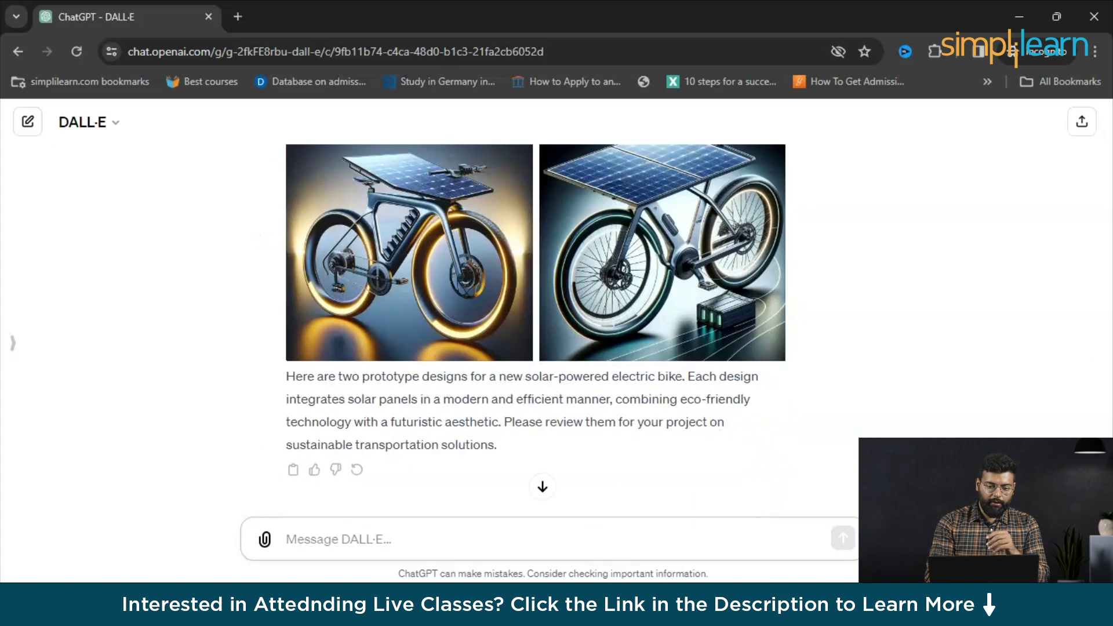
scroll(536, 325, "up", 2)
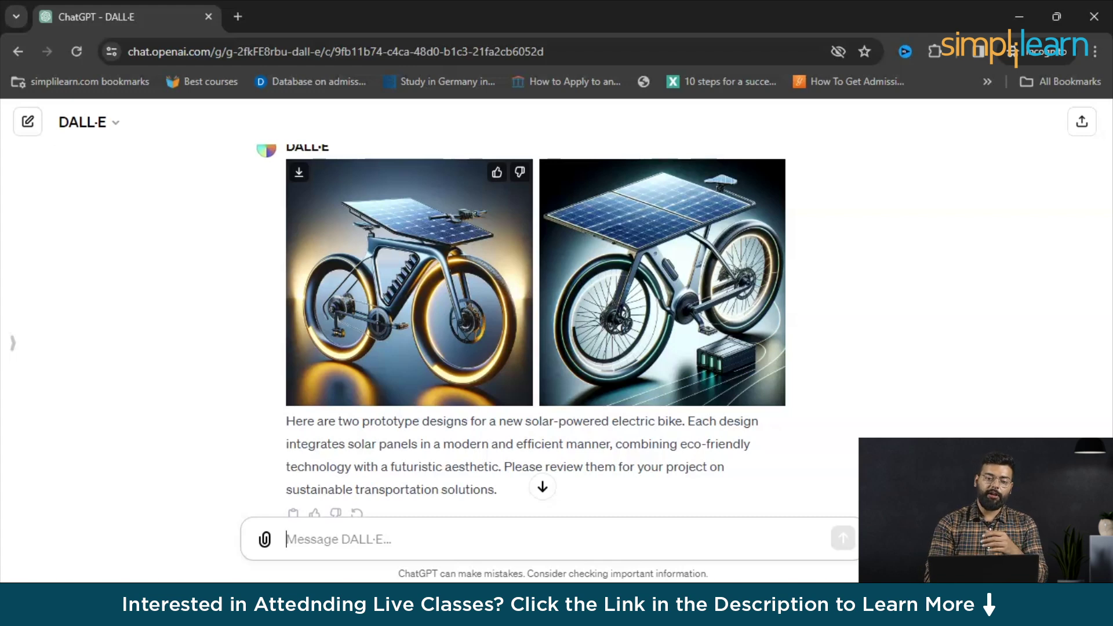
scroll(536, 331, "up", 3)
scroll(536, 331, "down", 2)
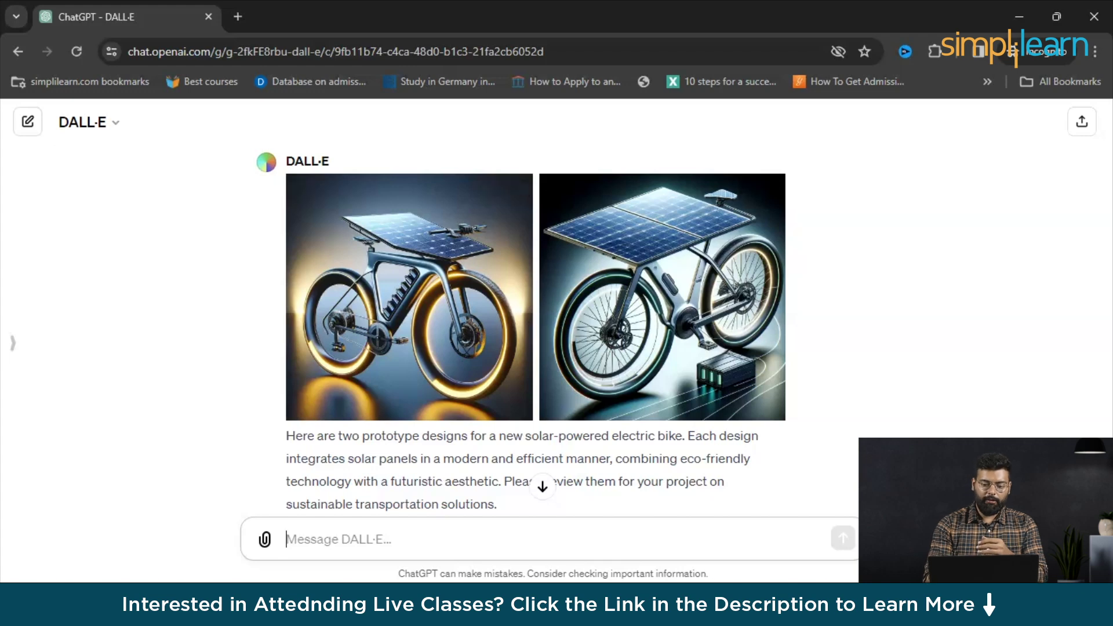
scroll(536, 324, "down", 1)
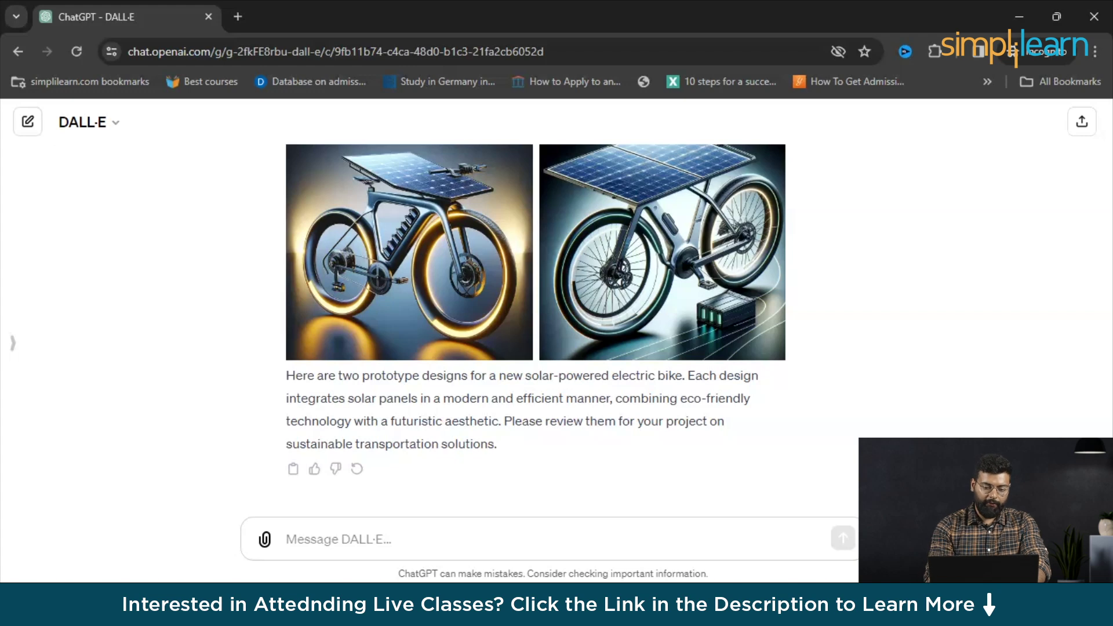
left_click(286, 539)
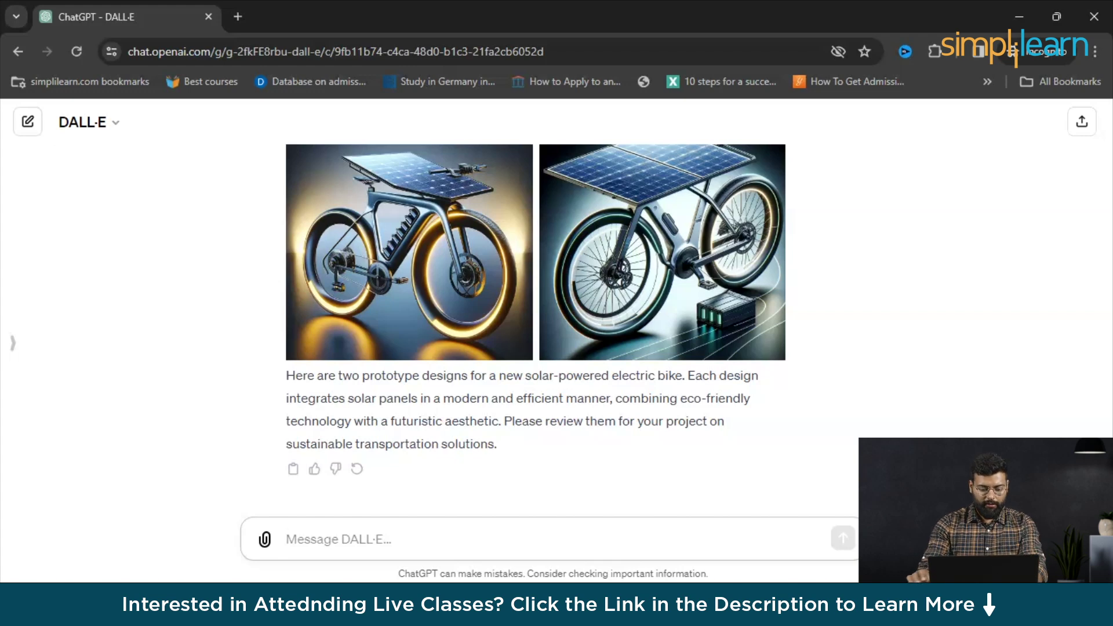
Step: Type the prompt 'Design a homepage for a "rental bike booking" website'
type("Design ")
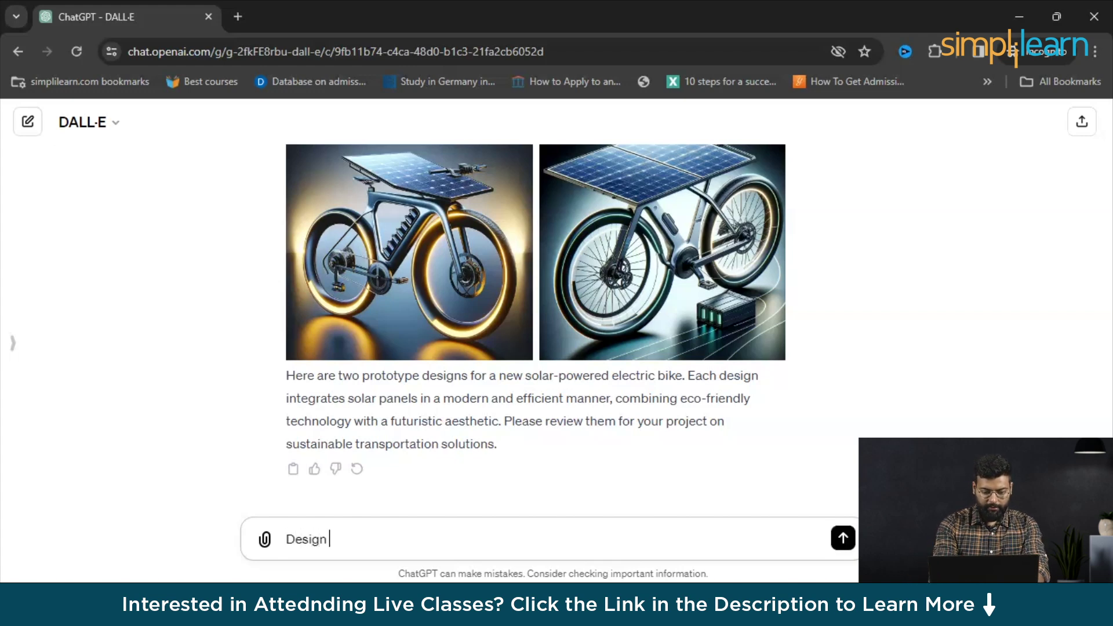
type("a hom")
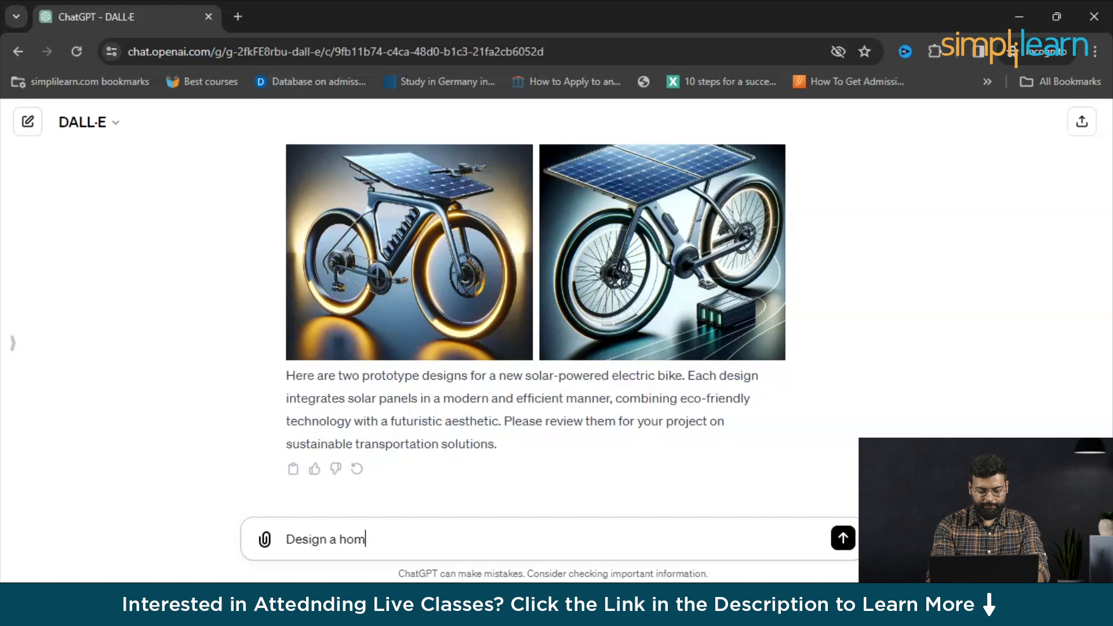
type("epage ")
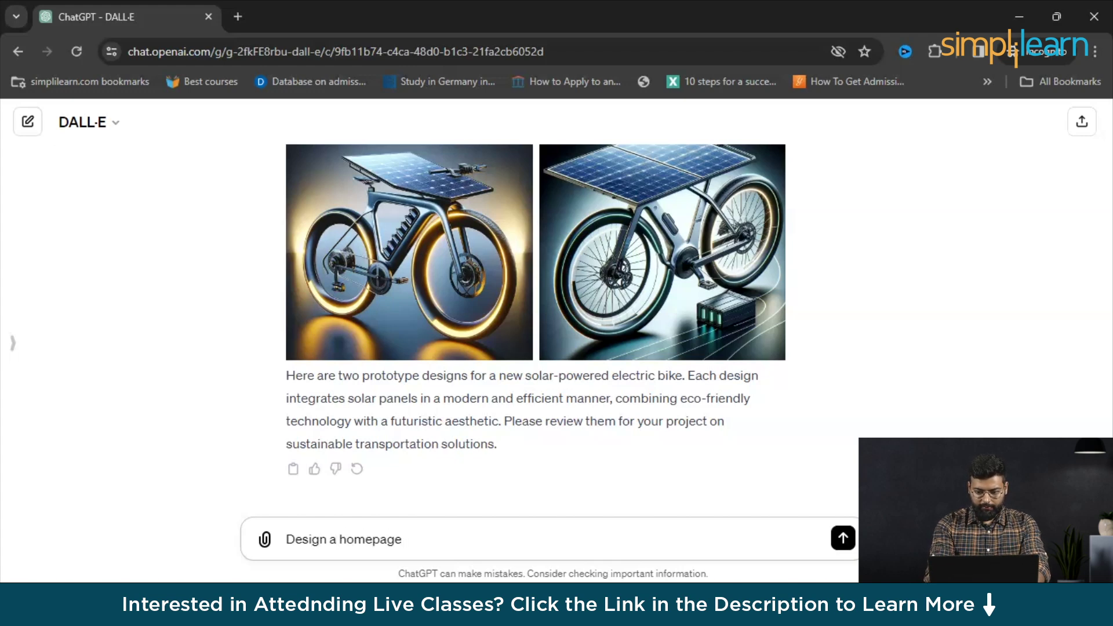
type("for a")
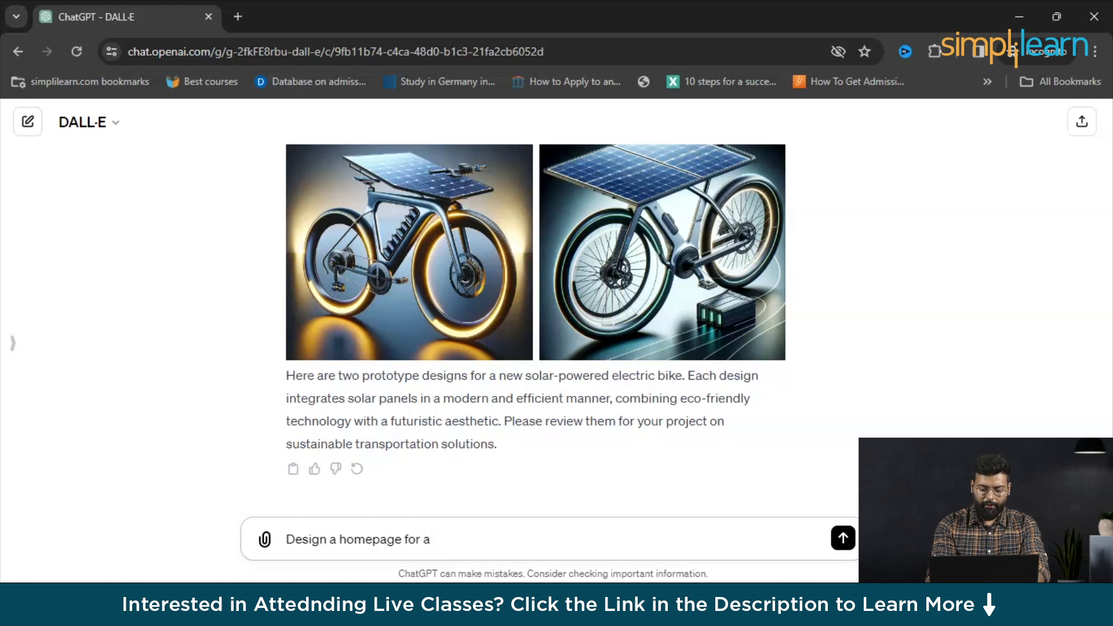
type(" \"")
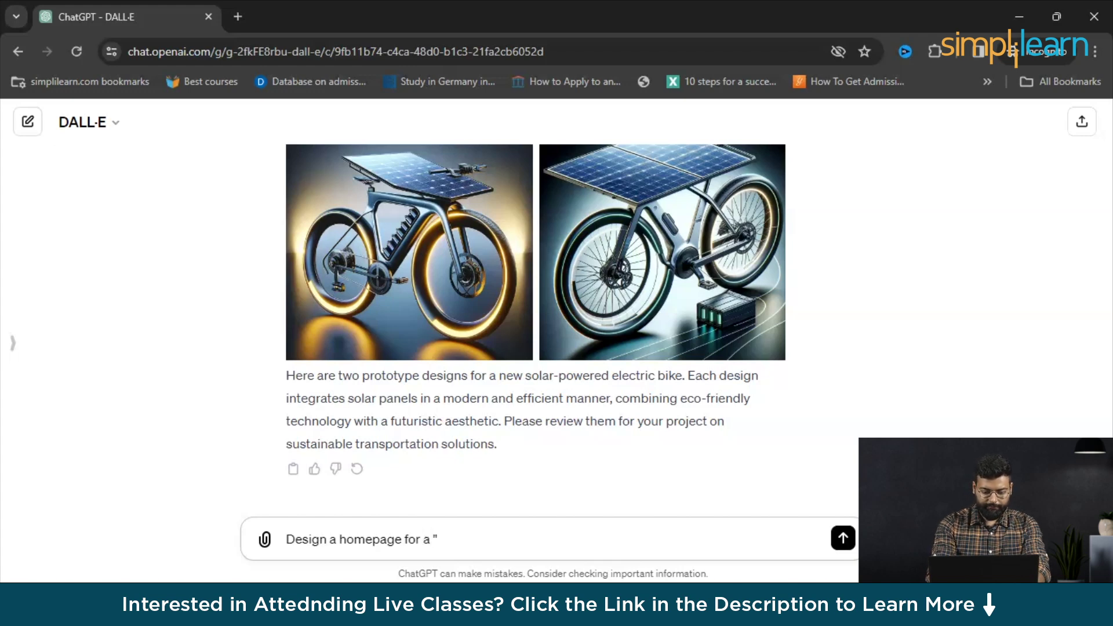
type("rental ")
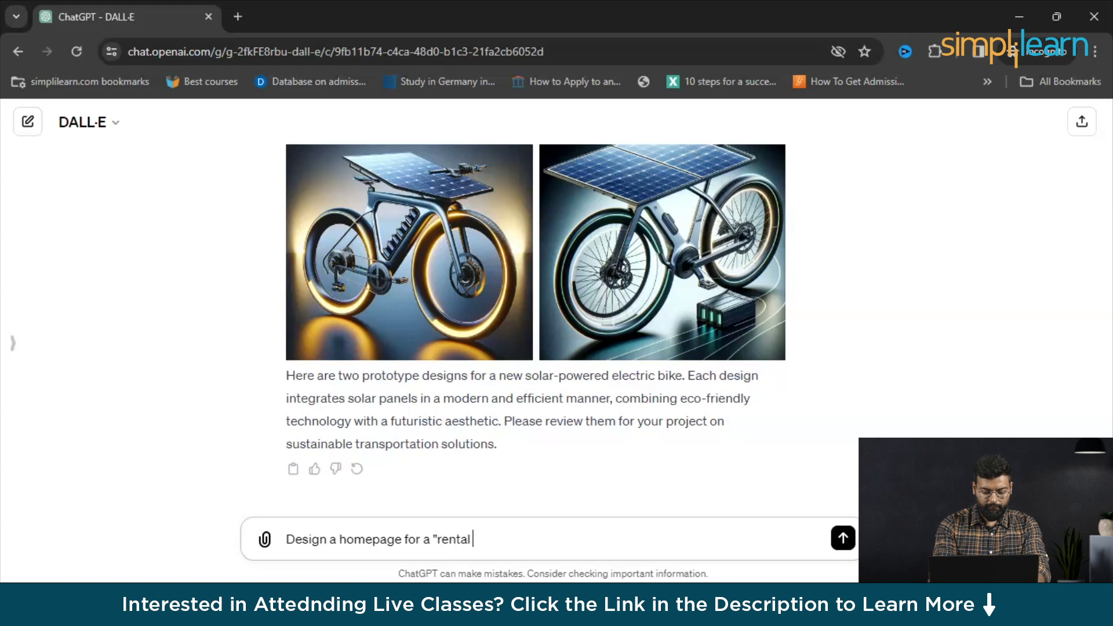
type("bike boo")
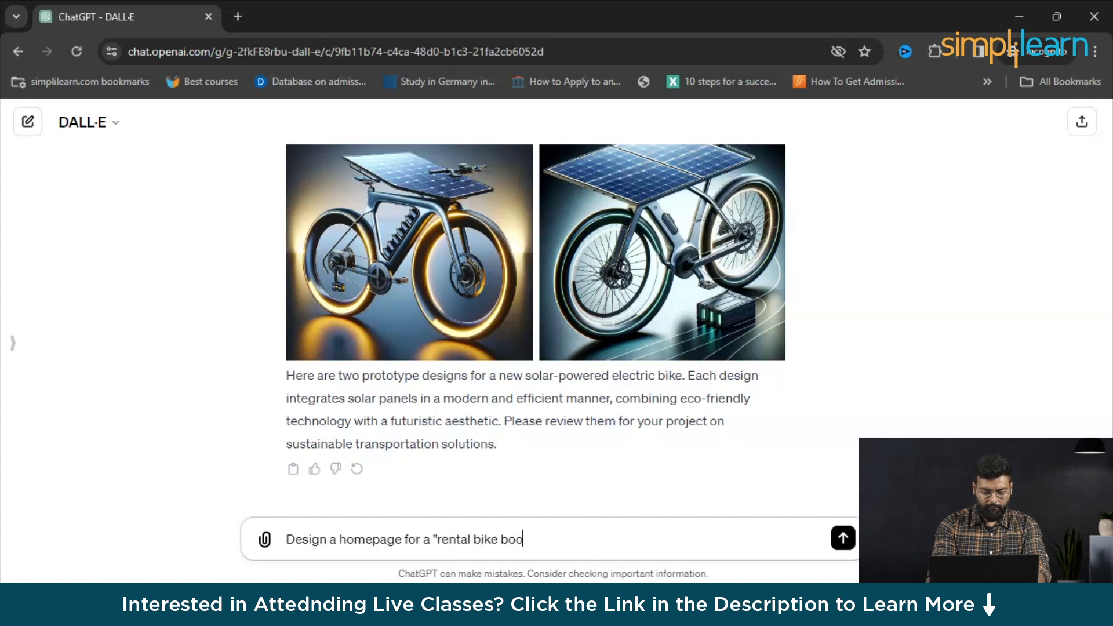
type("king\" w")
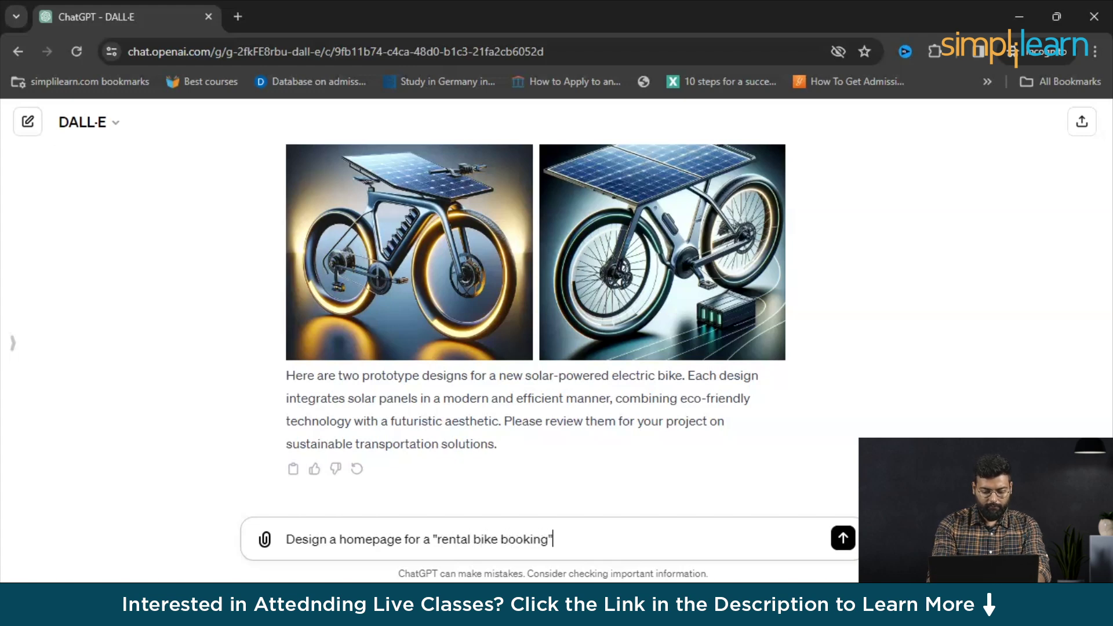
type("ebsite")
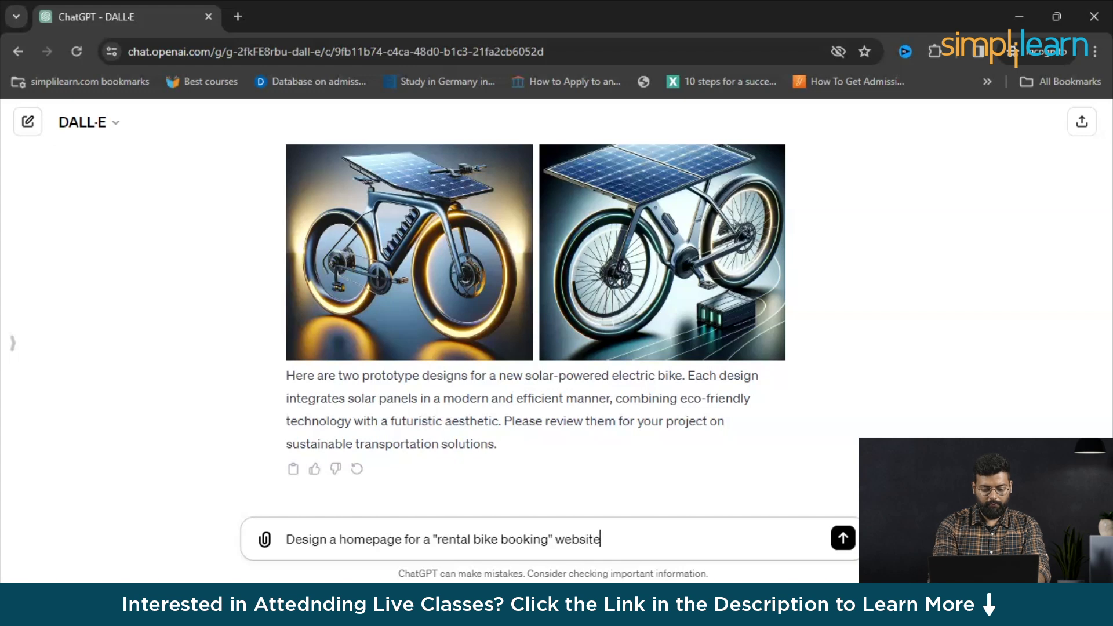
Step: Send the homepage request and view the first of the two rental bike homepage designs enlarged
key("Return")
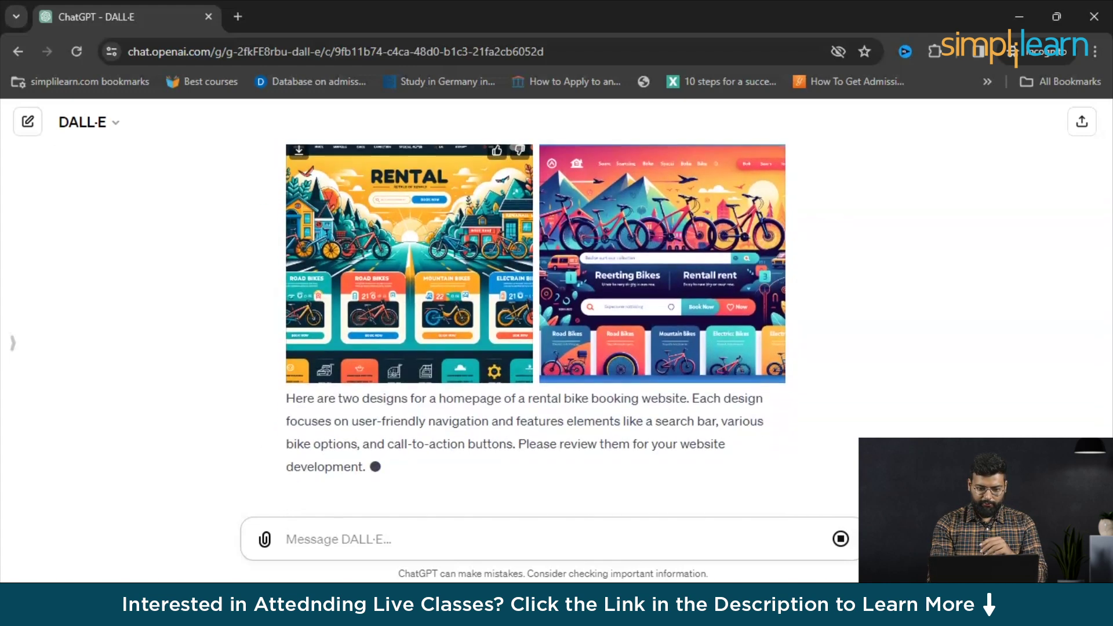
left_click(410, 272)
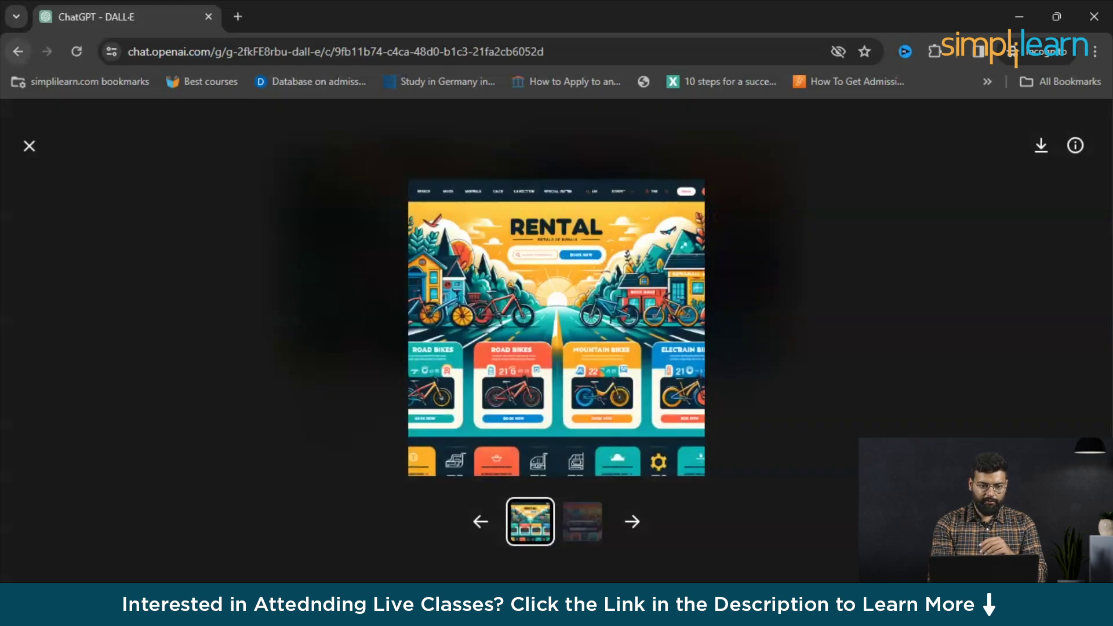
key("Escape")
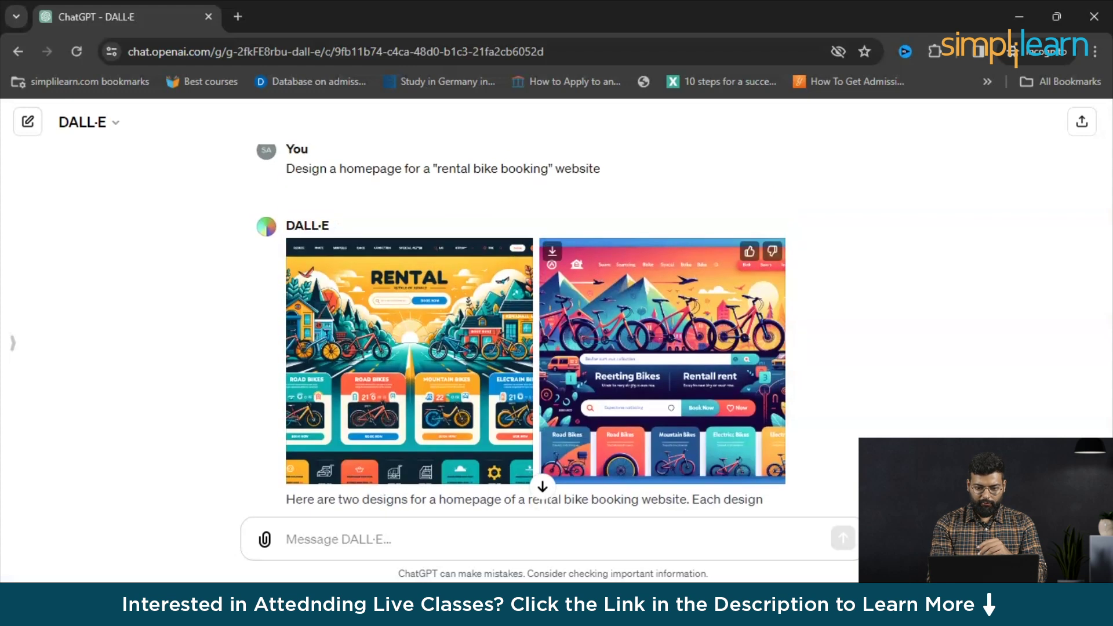
left_click(548, 476)
key("Escape")
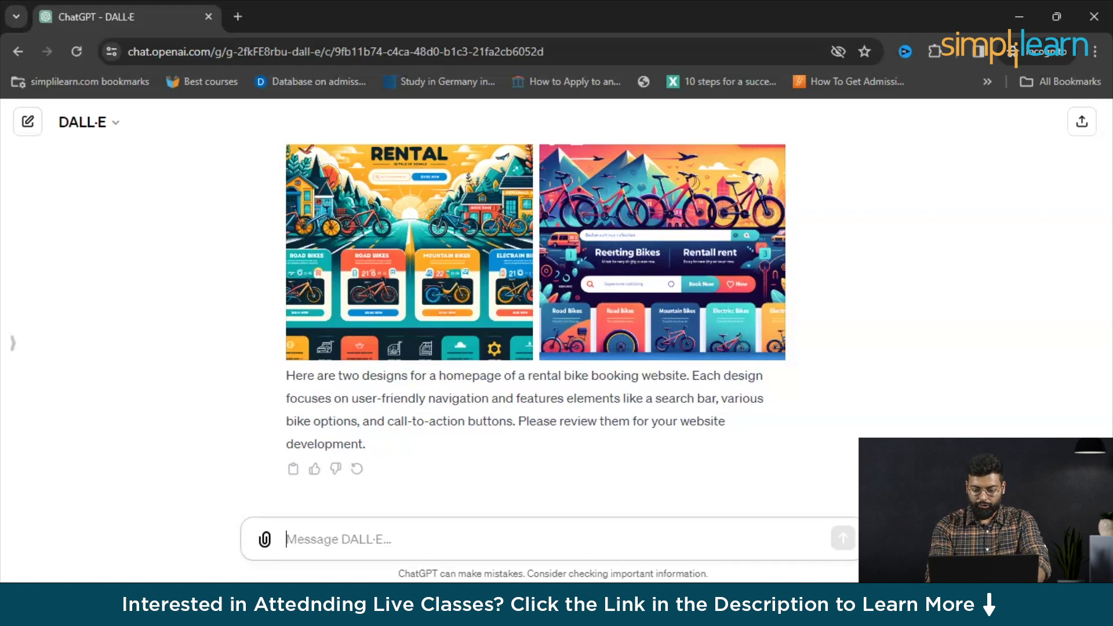
Step: Type the prompt 'design an event poster for a "New year eve" with title "Here come's the new year 2024'
type("desi")
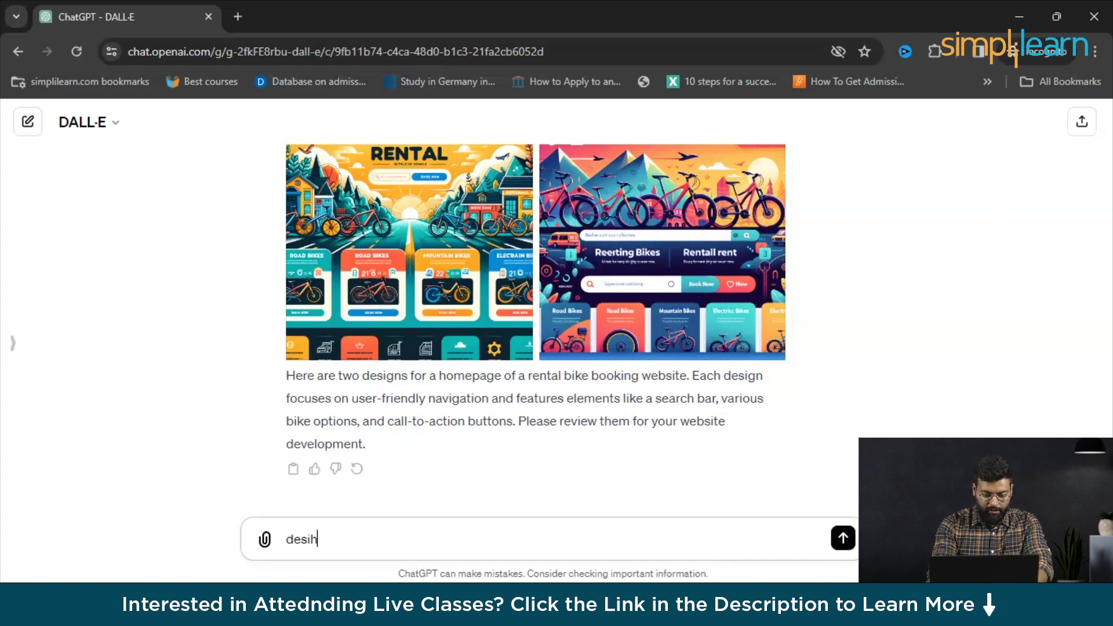
type("gn")
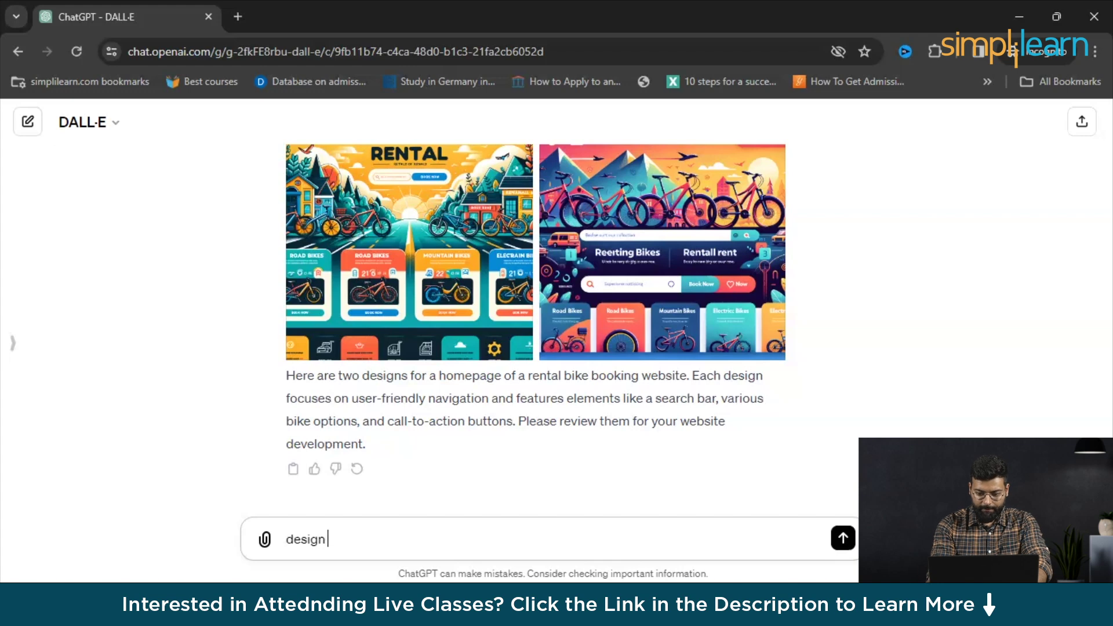
type(" an even")
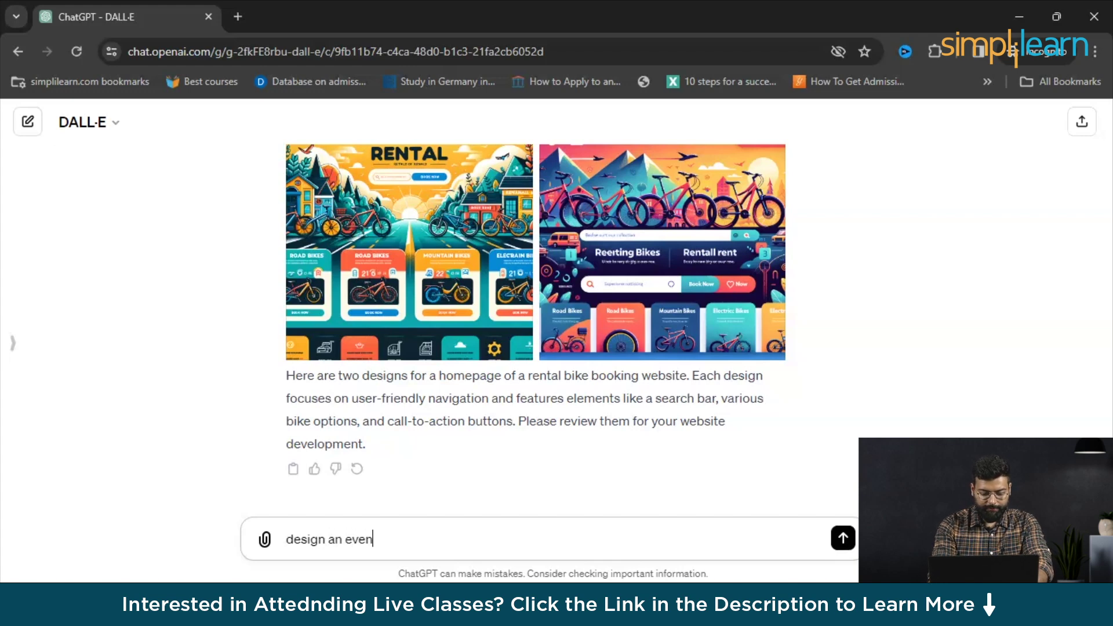
type("t poster")
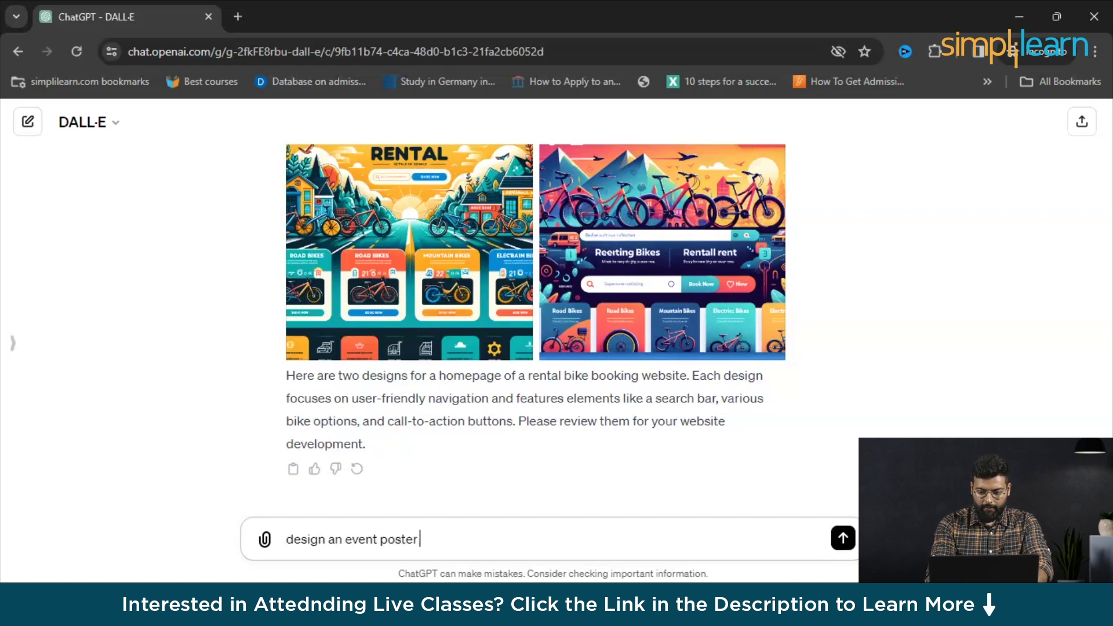
type(" for ")
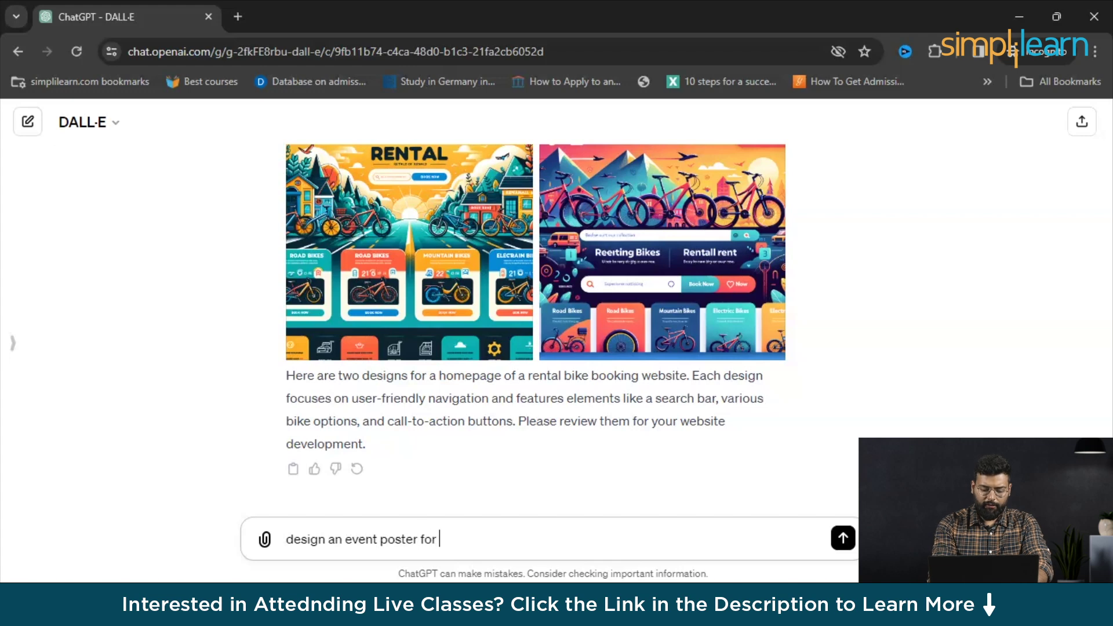
type("a \"N")
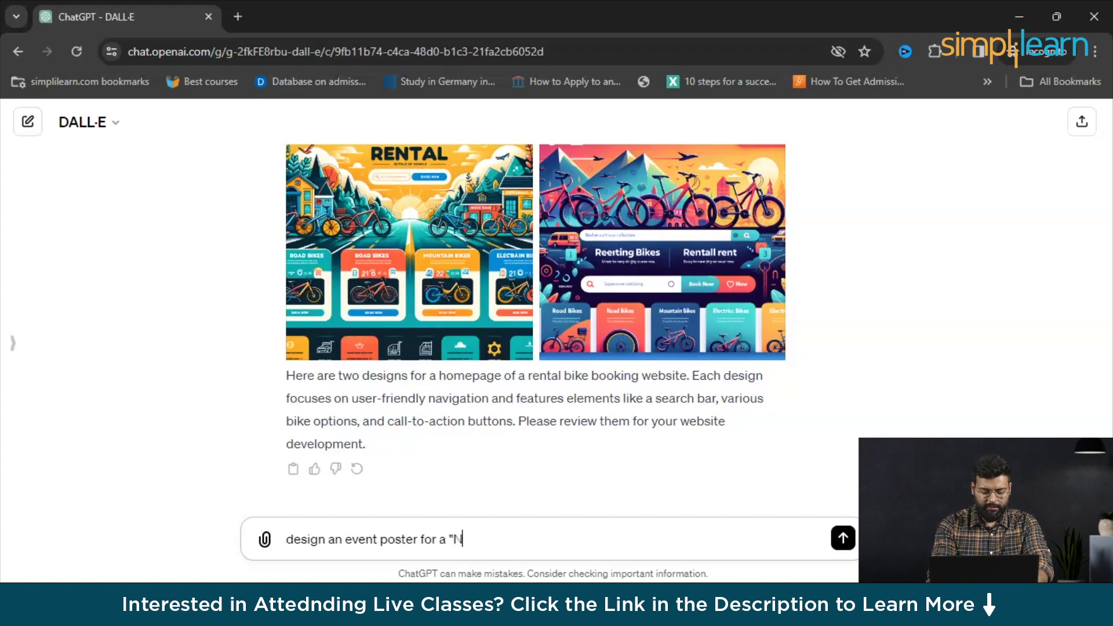
type("ew year eve")
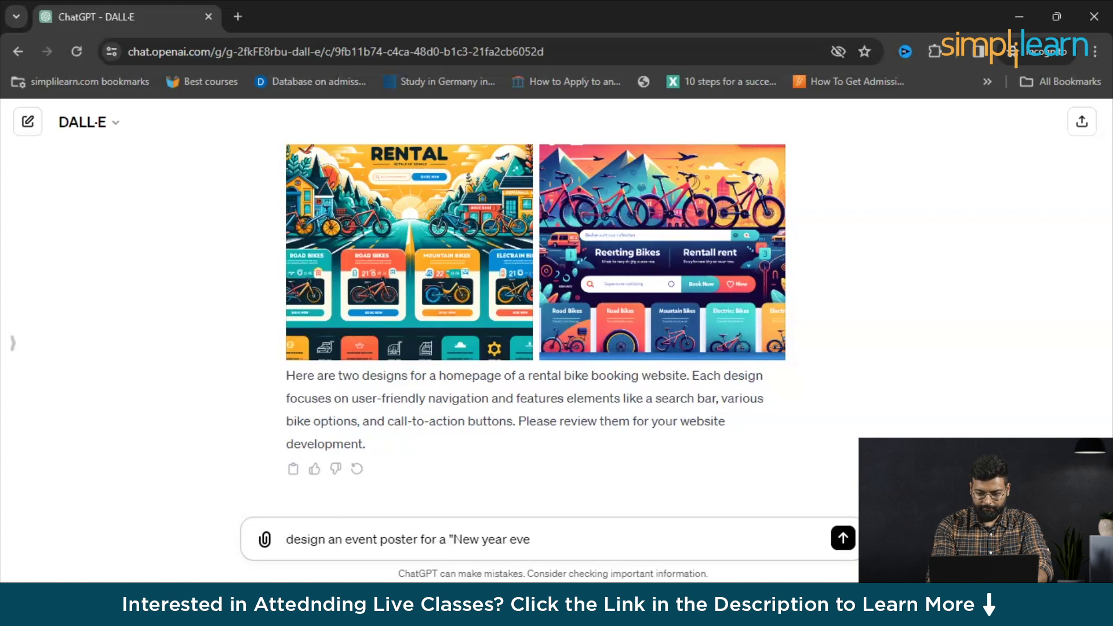
type("\" ")
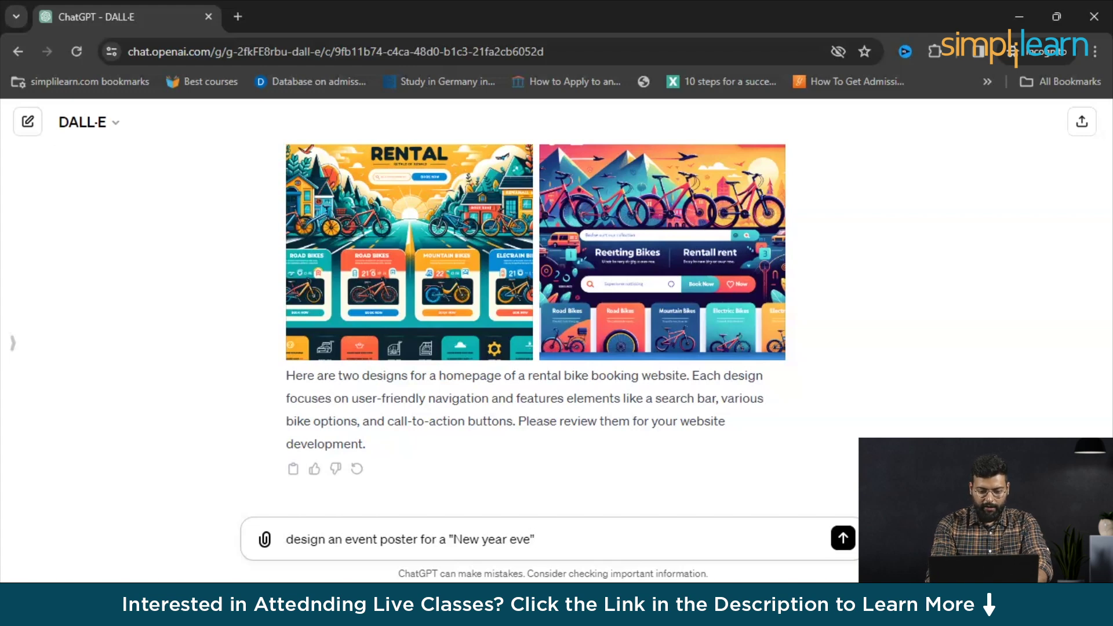
type("wi")
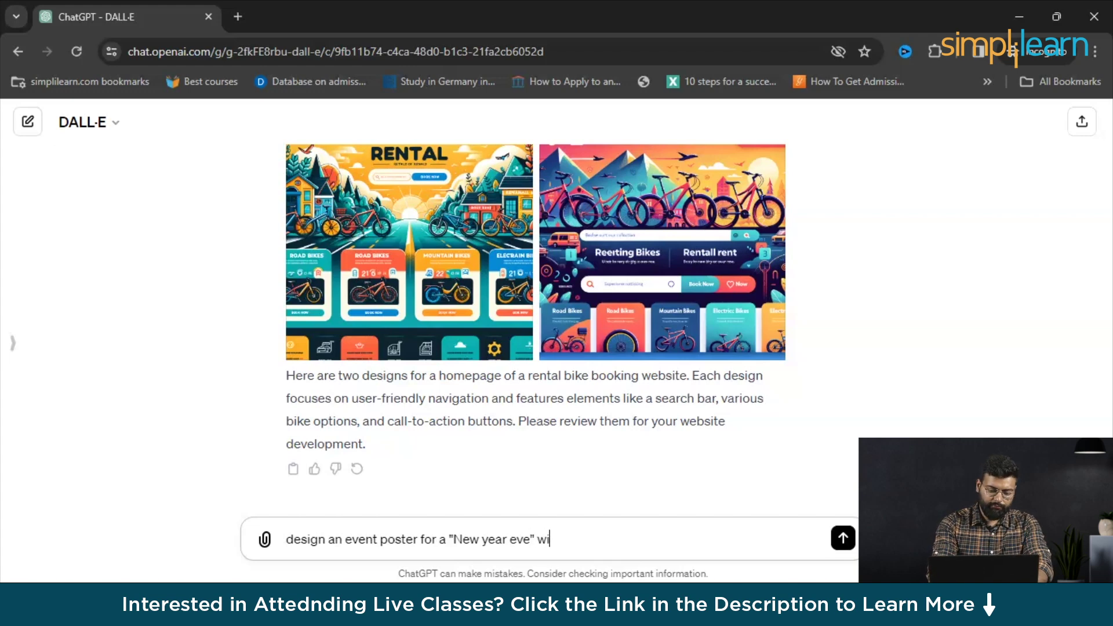
type("th titl")
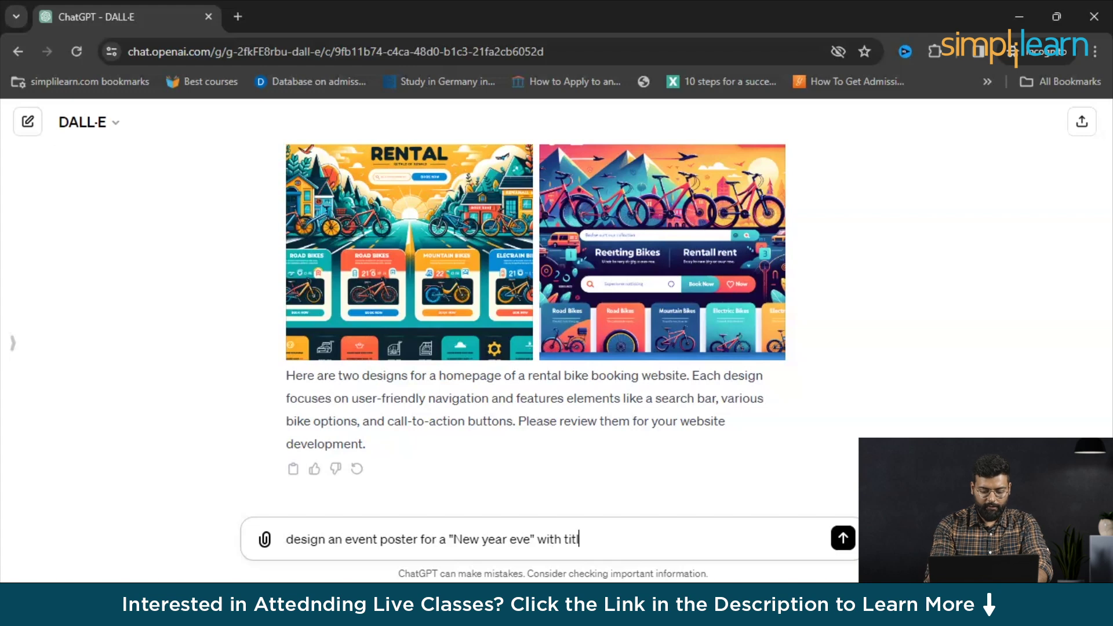
type("e \"")
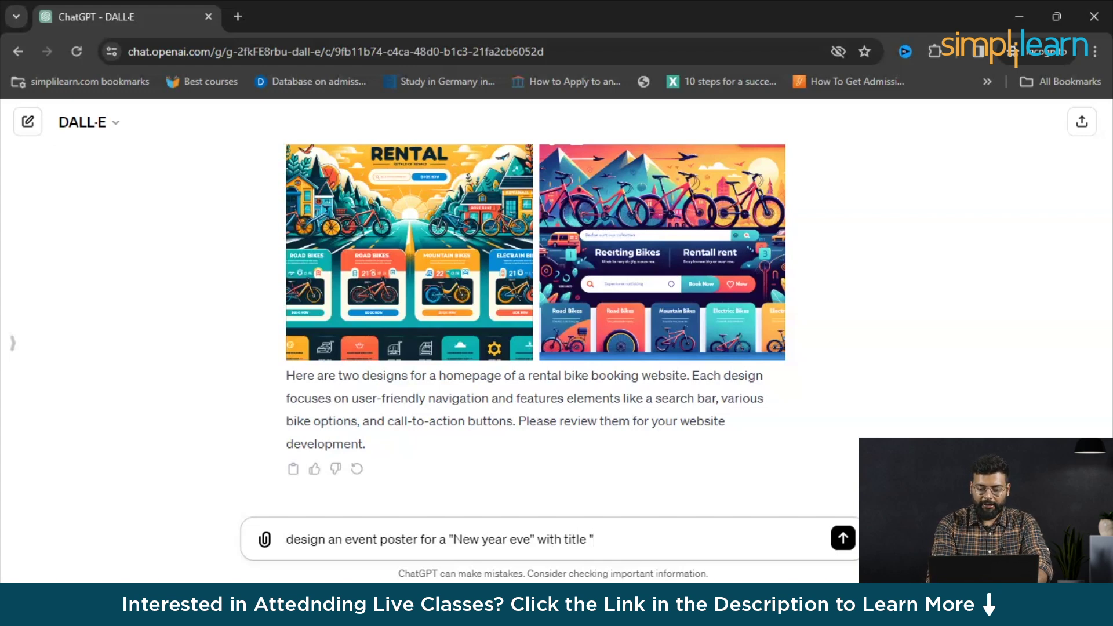
type("Here")
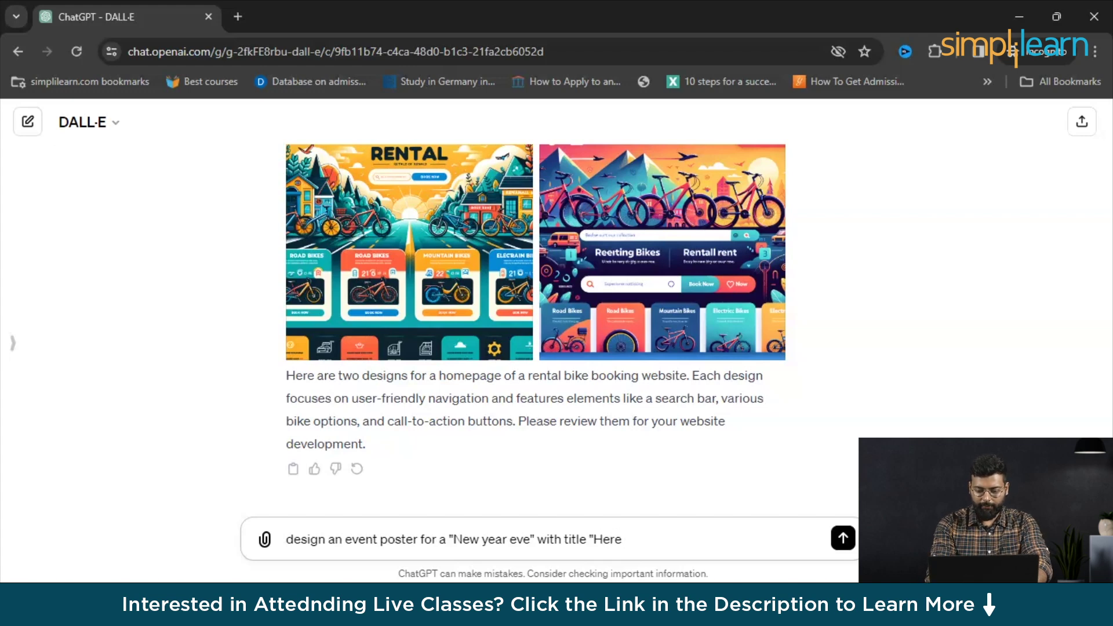
type(" come")
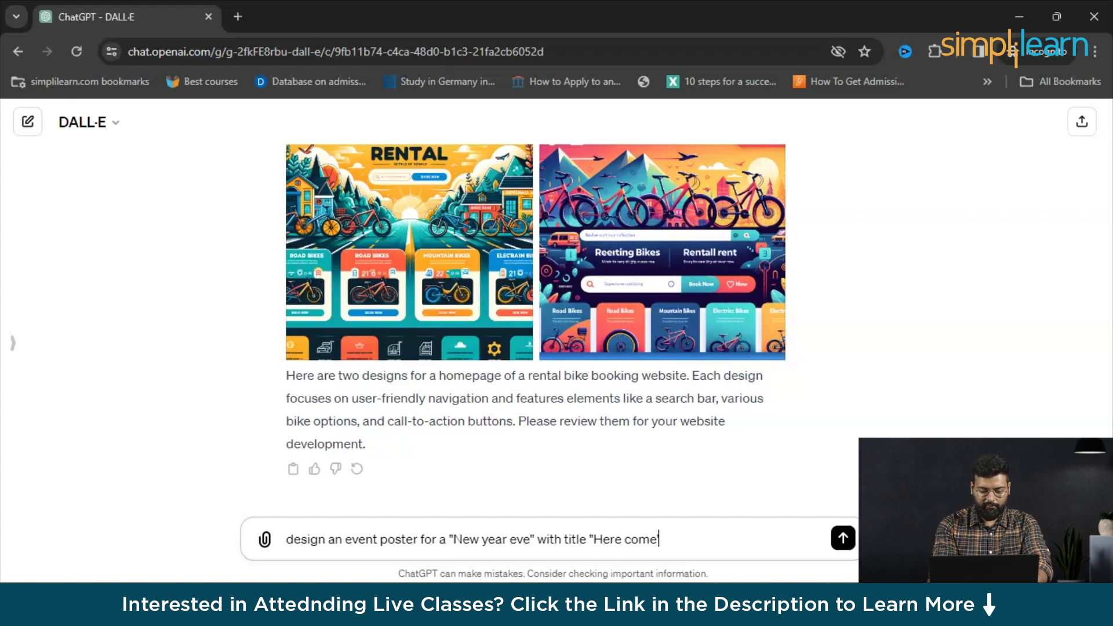
type("'s th")
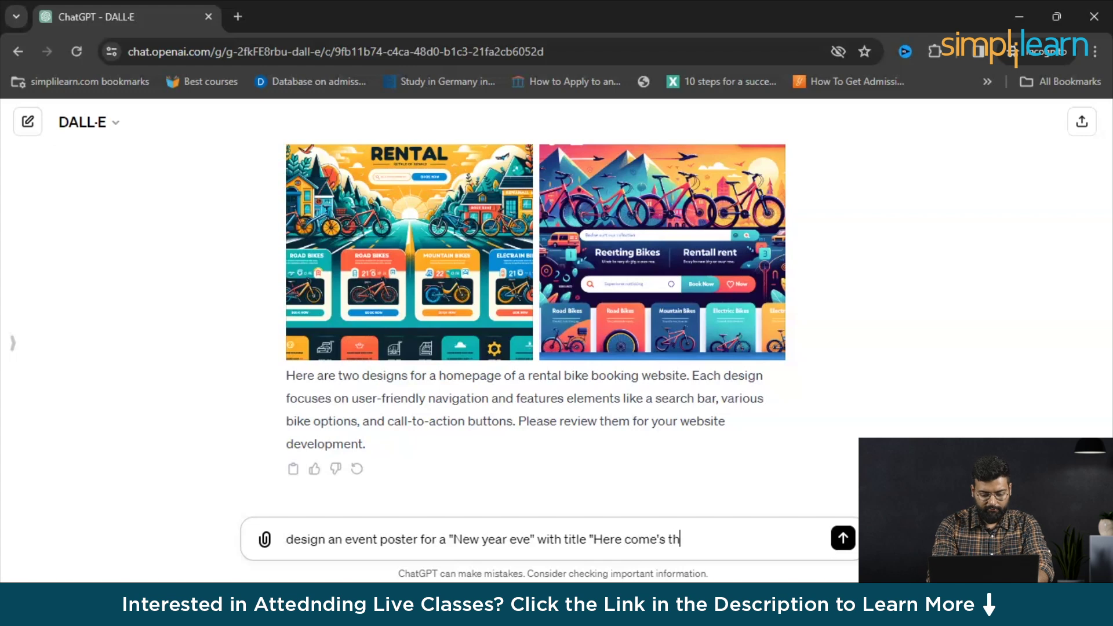
type("e new year 20")
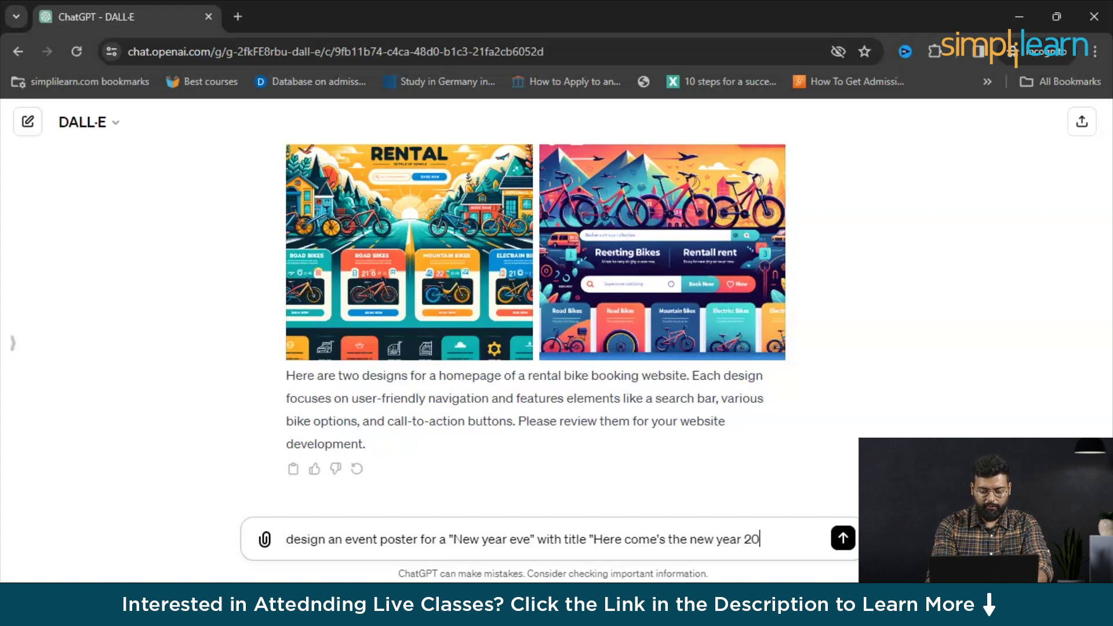
type("24\"")
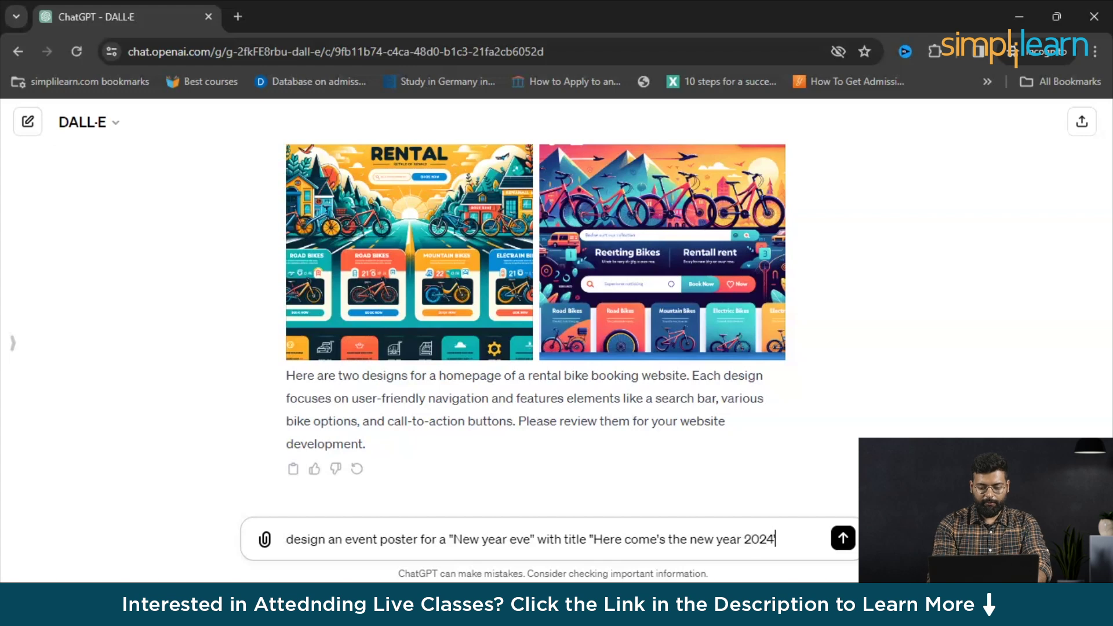
Step: Send the New Year poster prompt and view both returned posters enlarged, one after another
key("Return")
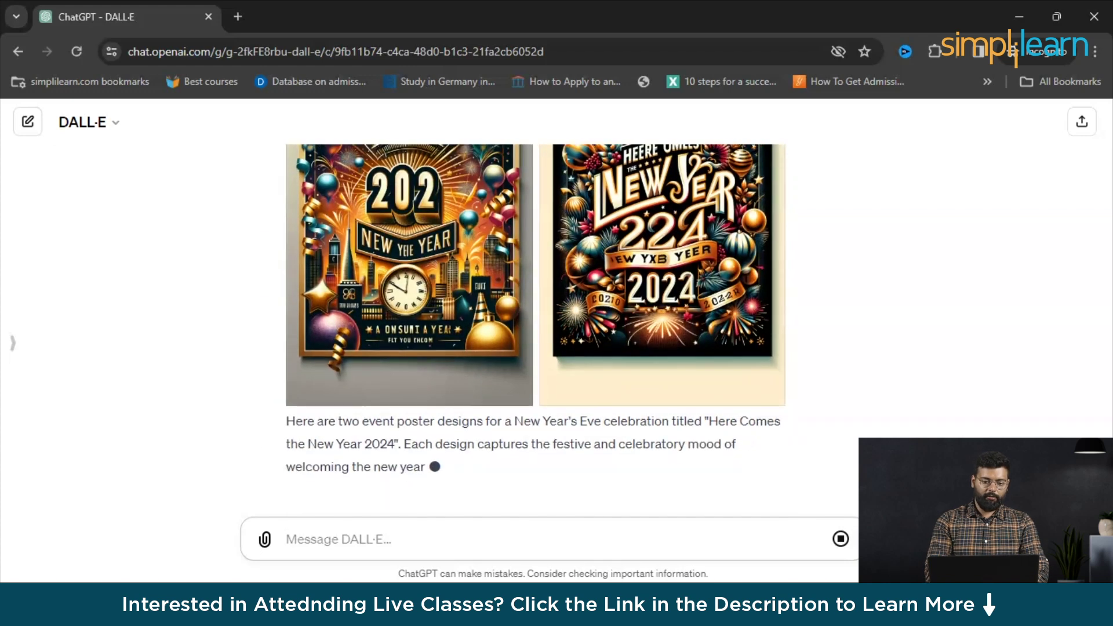
scroll(409, 325, "up", 3)
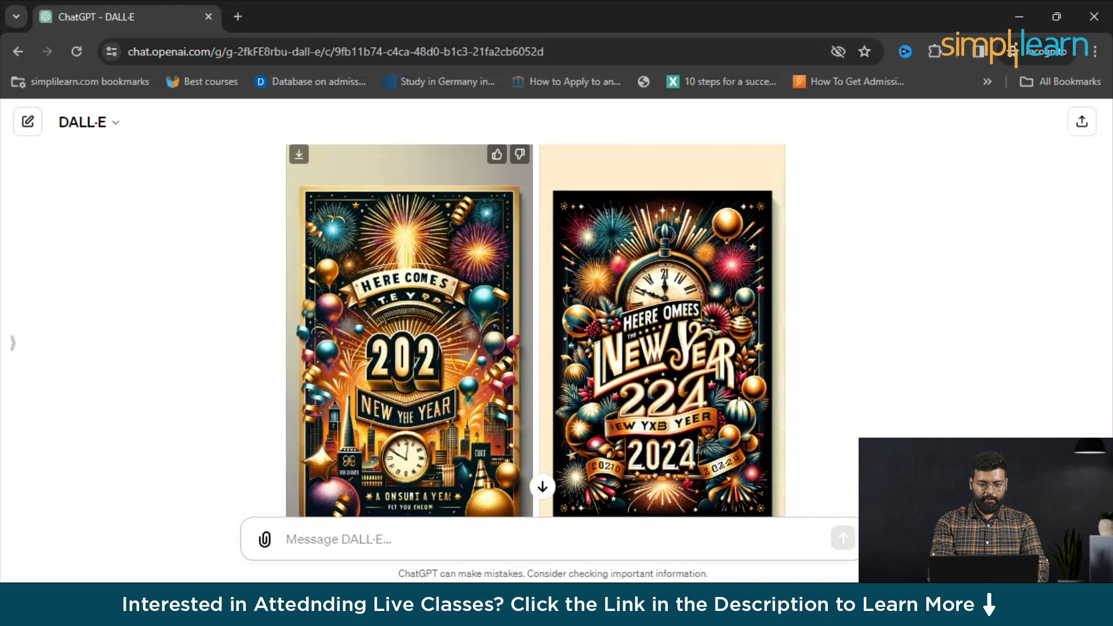
left_click(409, 325)
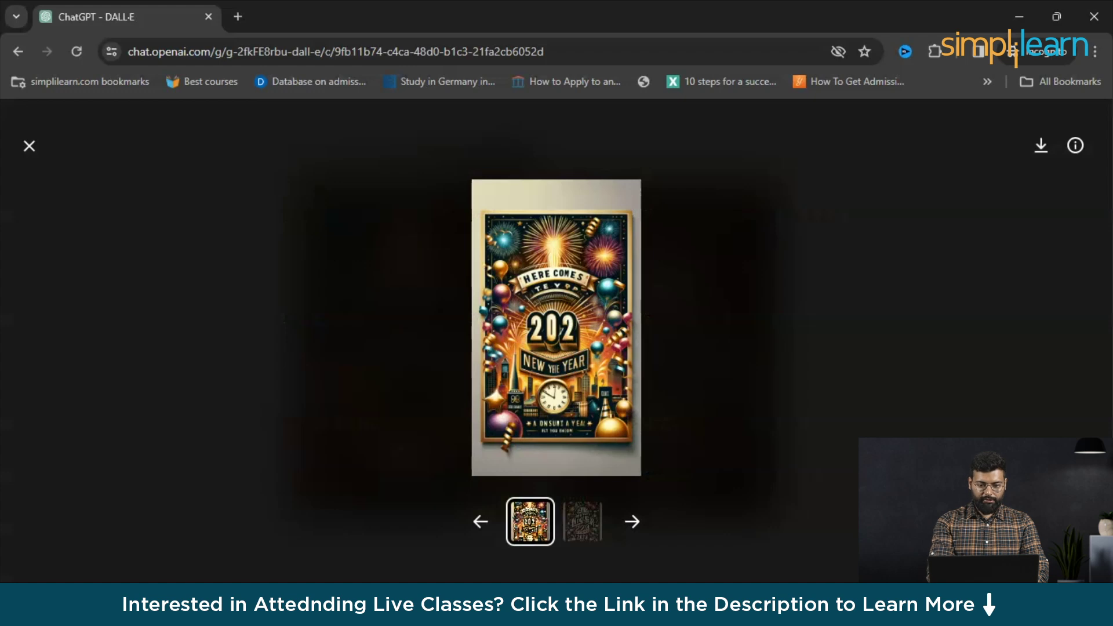
key("Right")
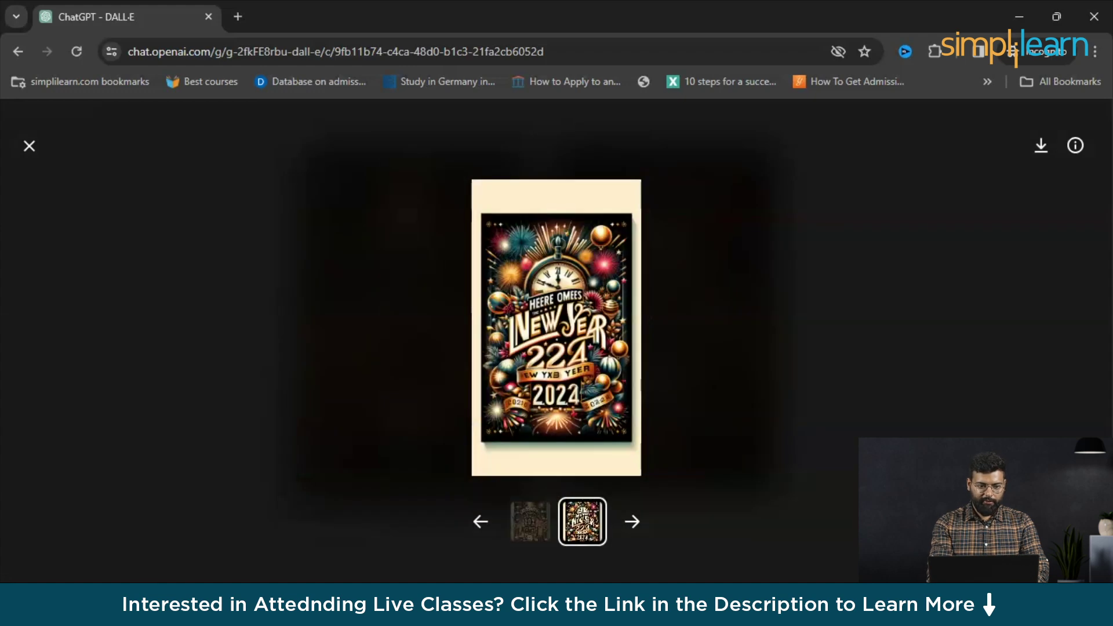
key("Escape")
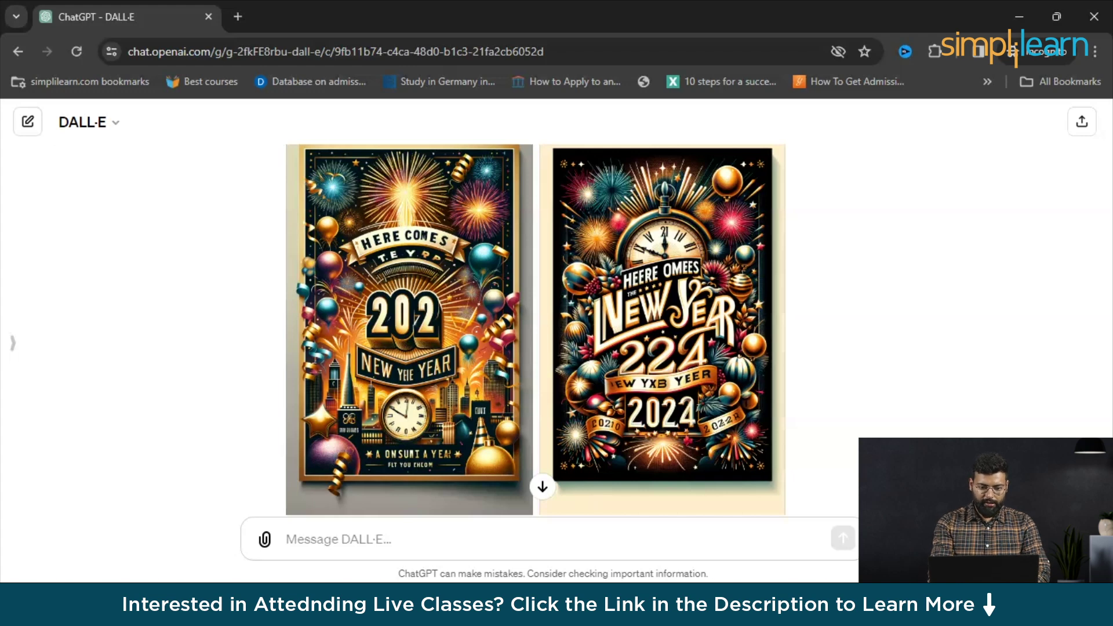
scroll(661, 376, "up", 3)
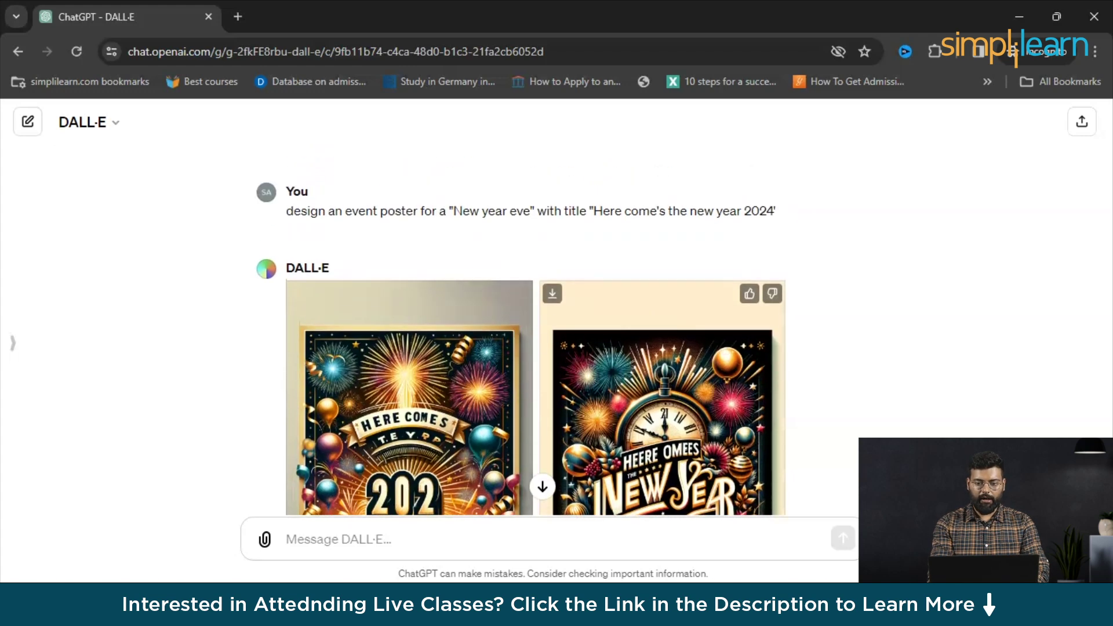
scroll(661, 376, "down", 3)
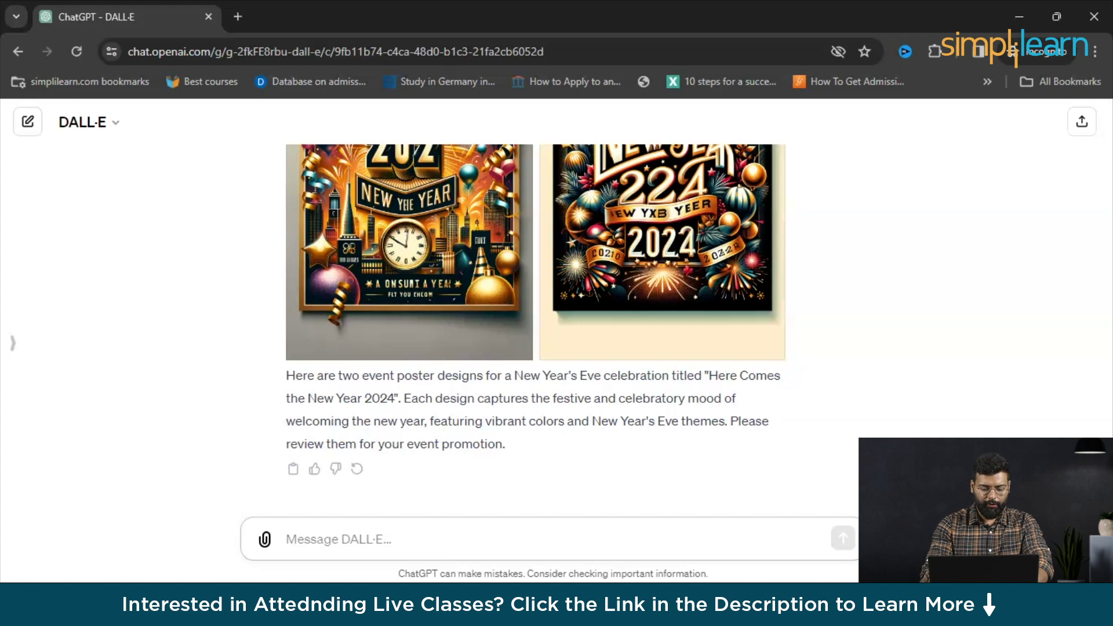
Step: Send 'Design a winter jacket for the men's fashion show', removing a stray letter first
type("Design")
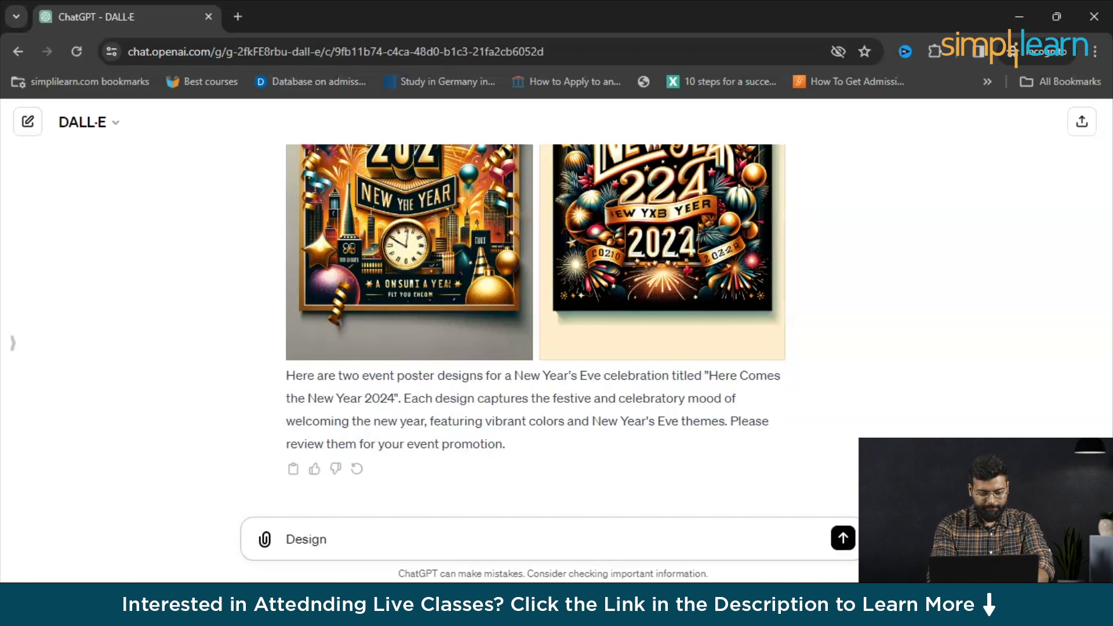
type("A")
key("BackSpace")
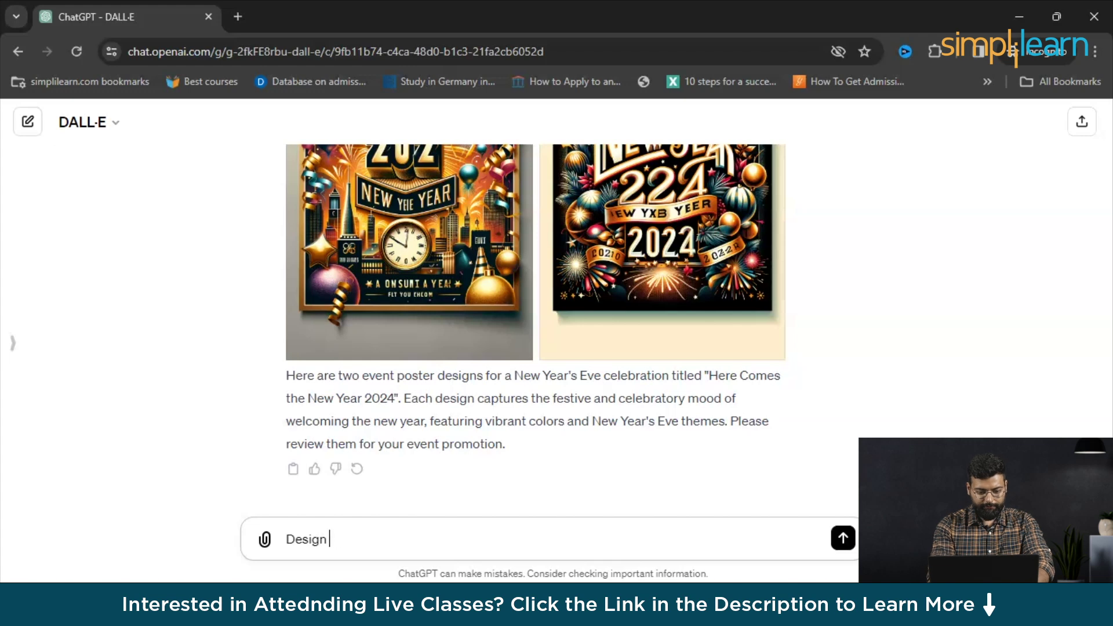
type("a win")
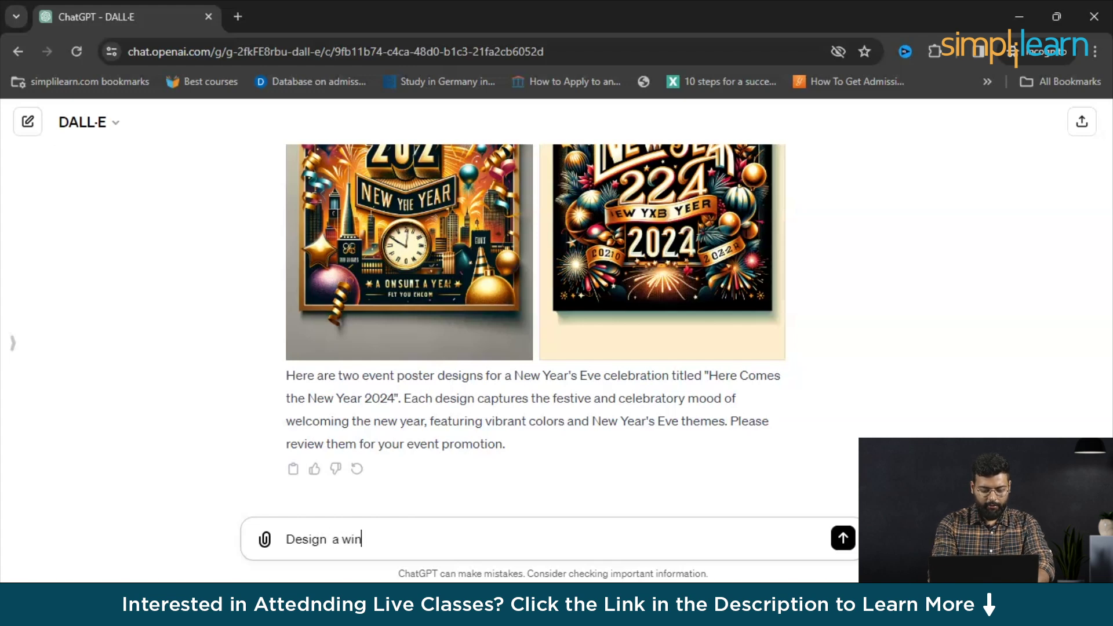
type("ter jack")
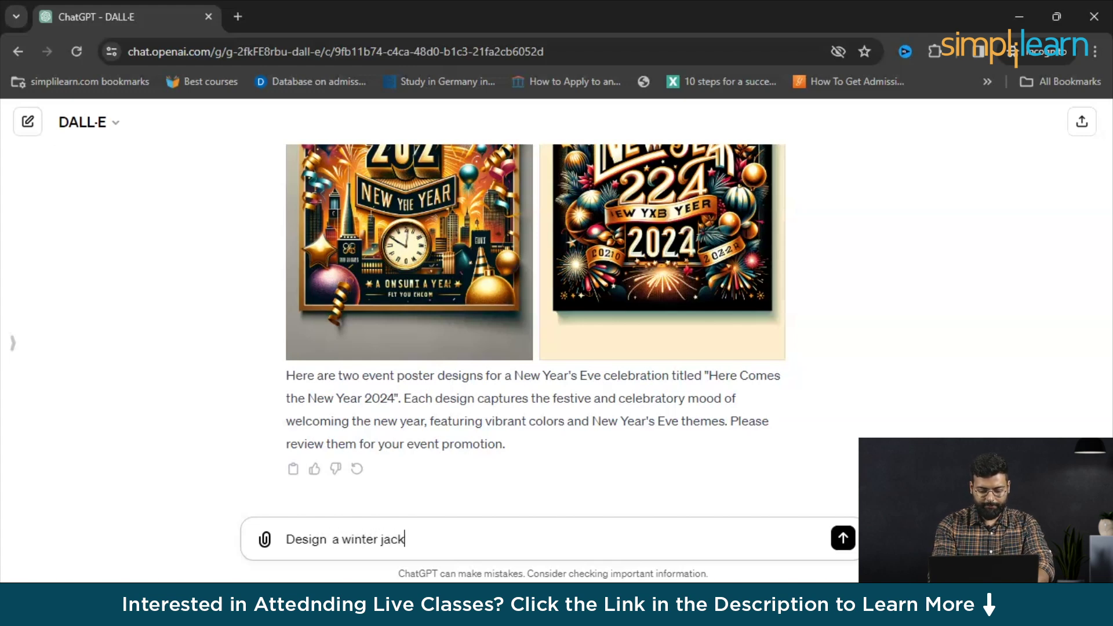
type("et ")
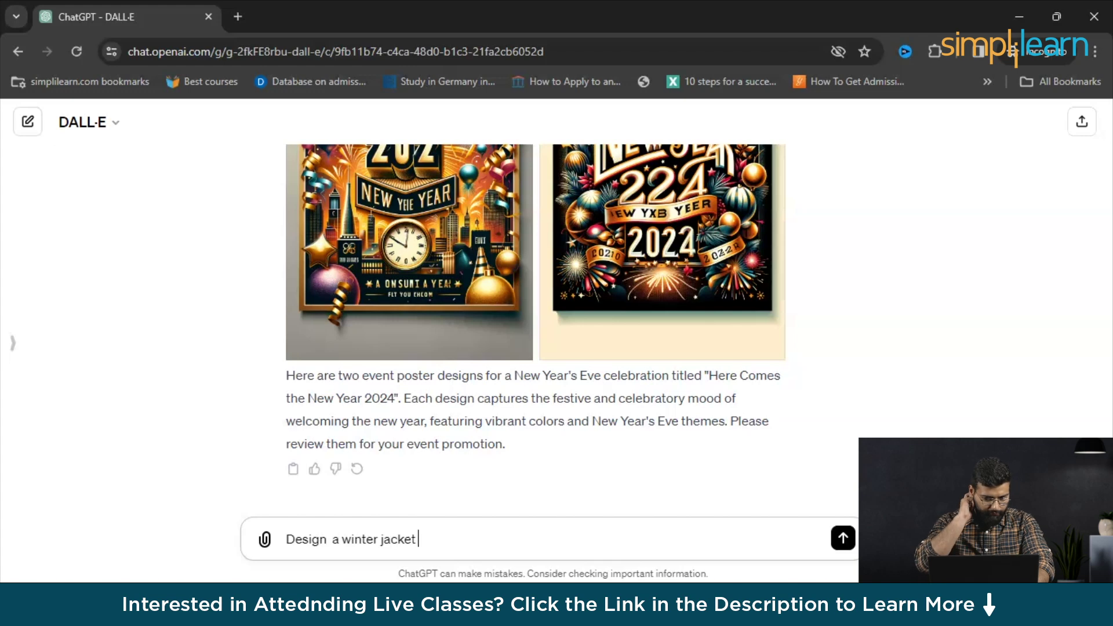
type("for ")
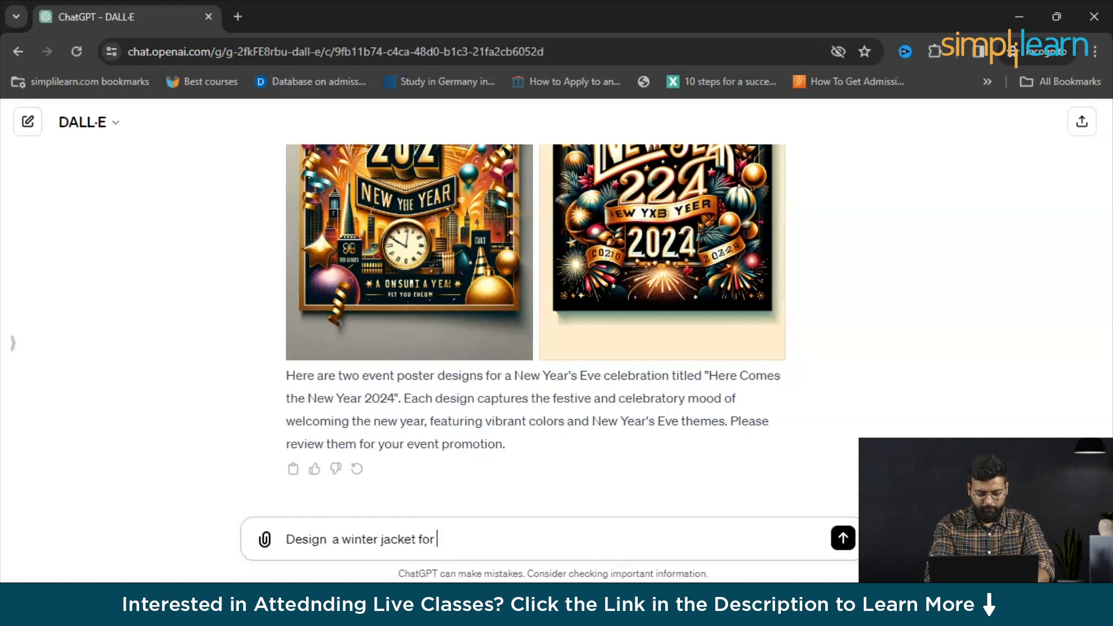
type("the me")
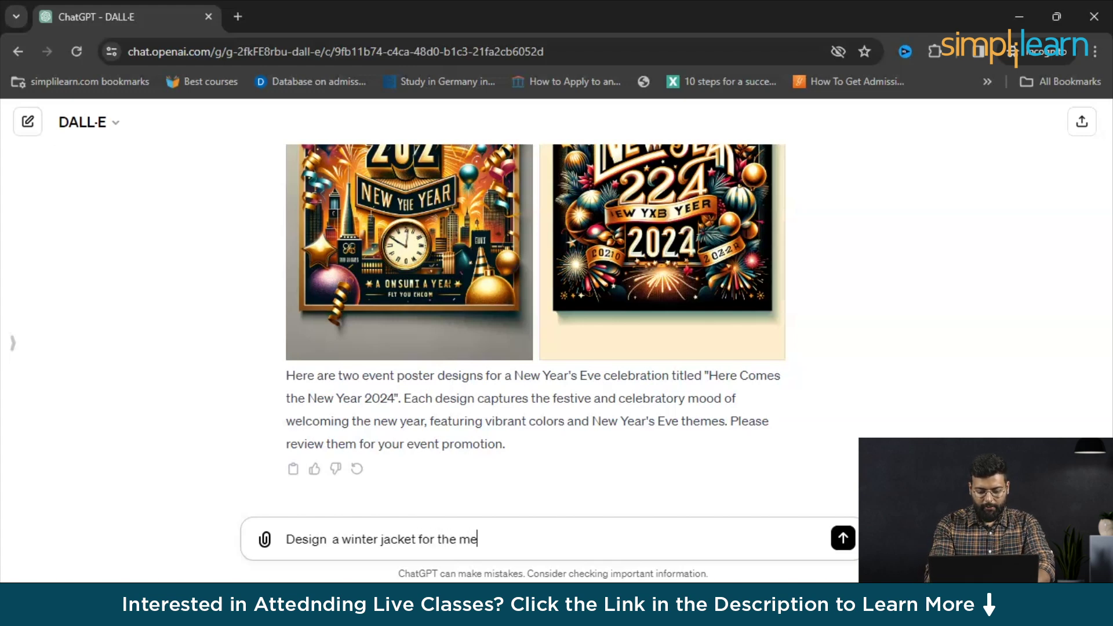
type("n's fas")
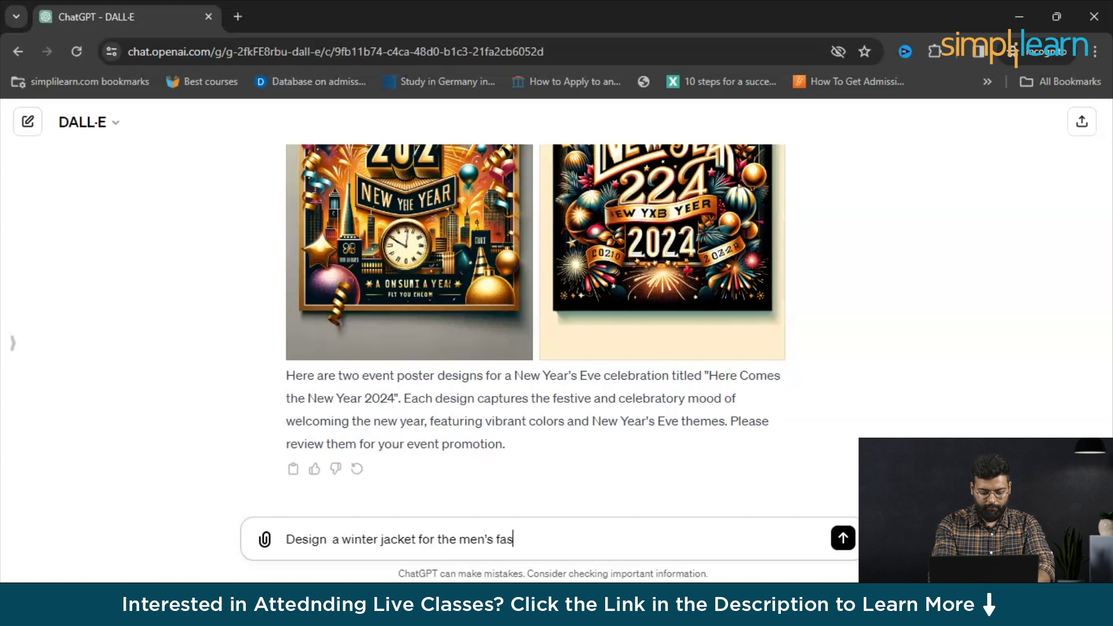
type("hion show")
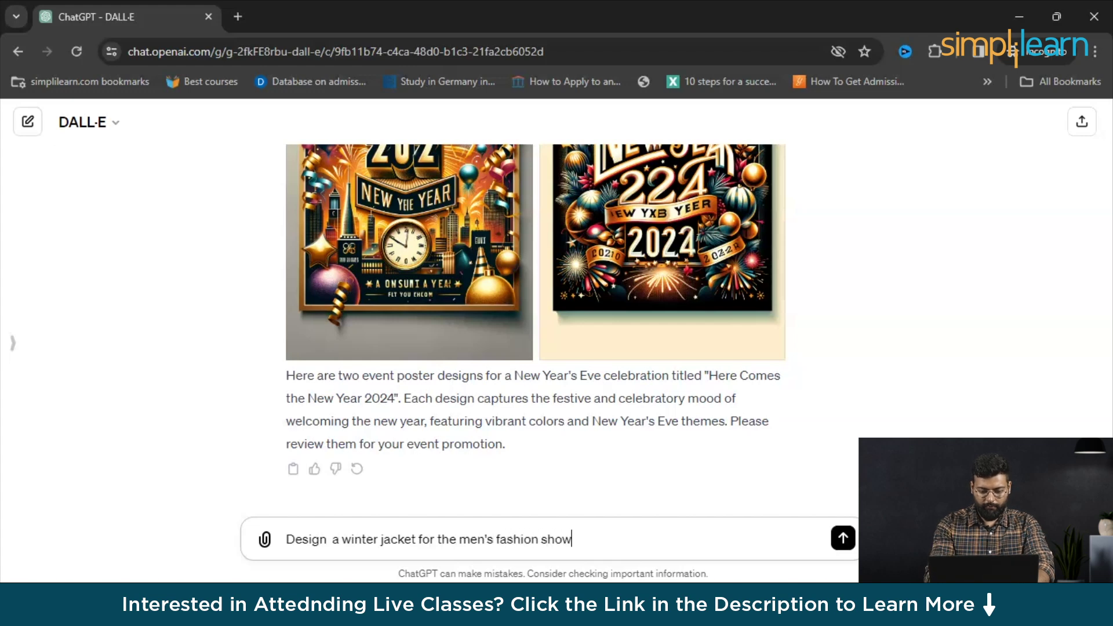
key("Return")
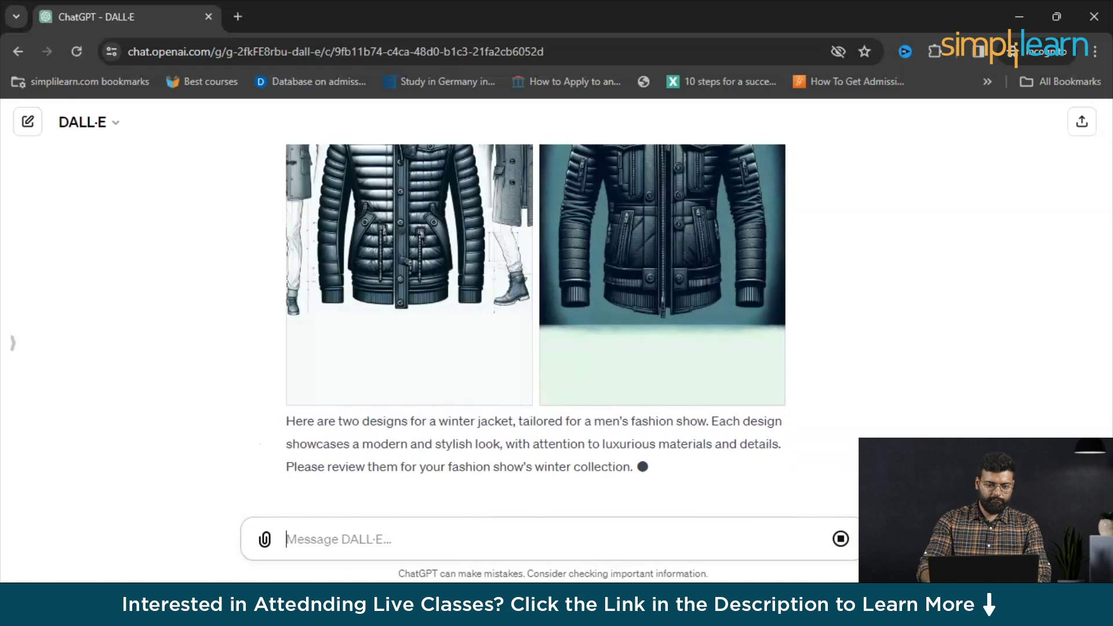
Step: Enlarge the teal-background jacket design for a closer look, then scroll through the reply
scroll(535, 330, "up", 4)
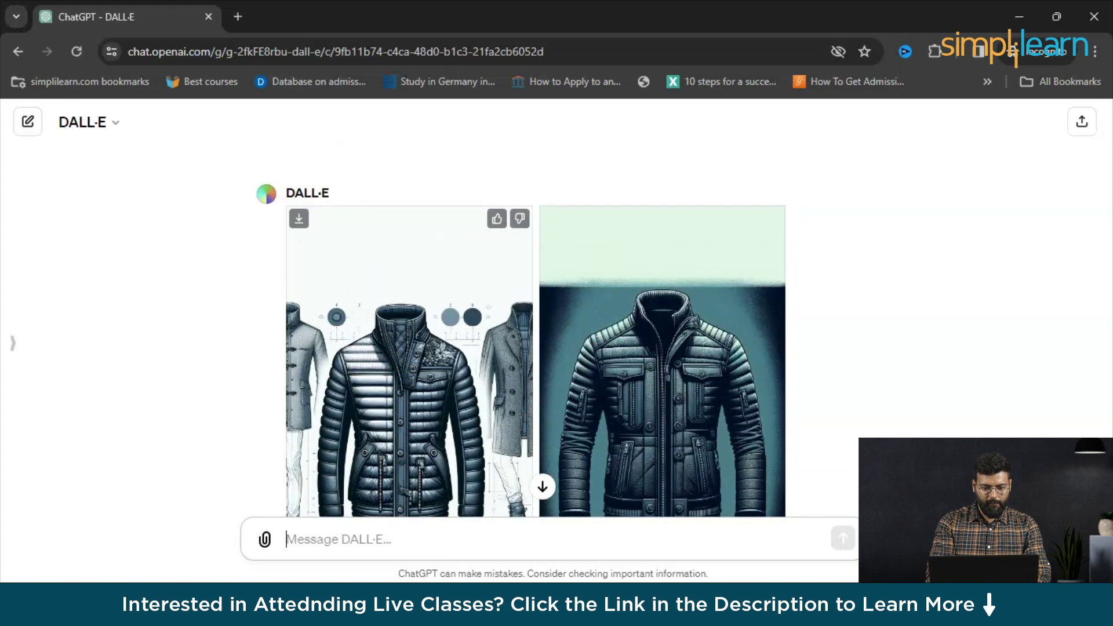
scroll(536, 330, "down", 1)
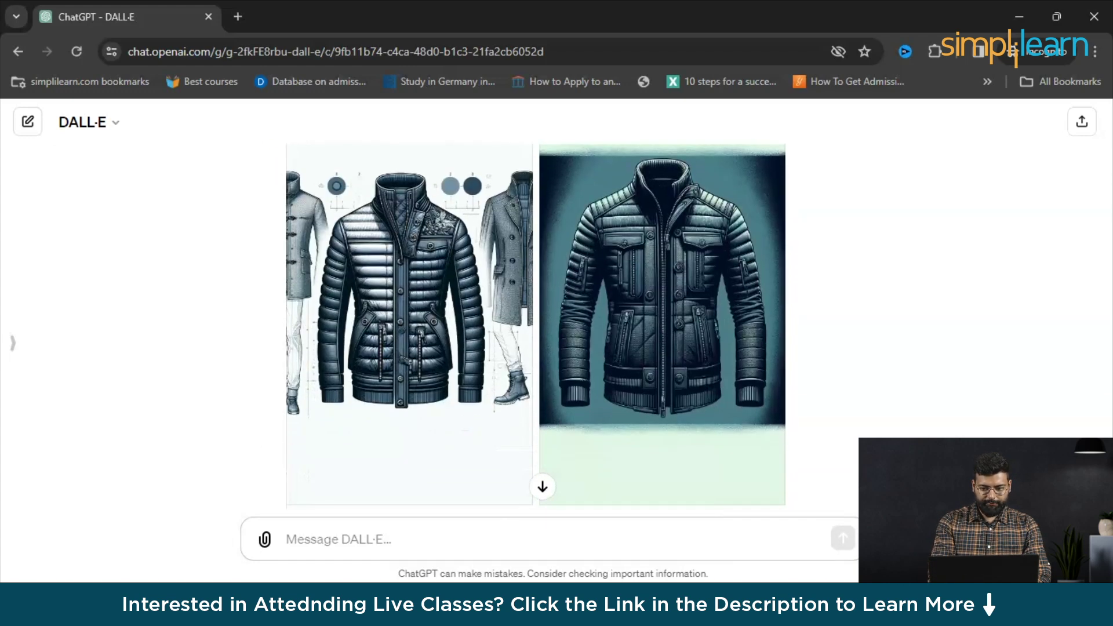
left_click(662, 324)
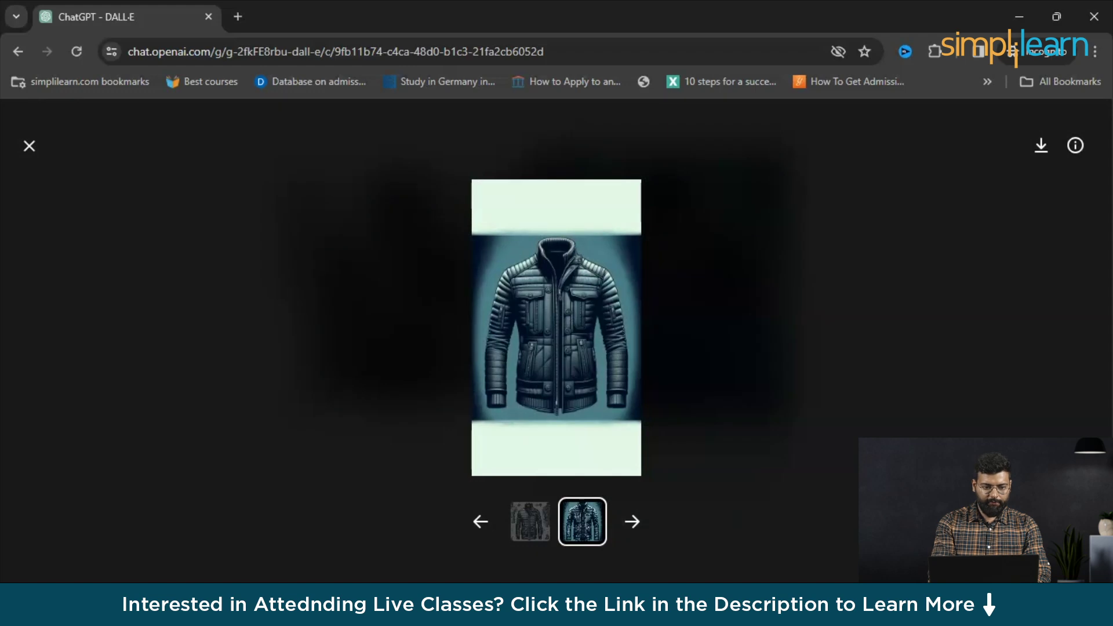
key("Escape")
scroll(536, 330, "up", 3)
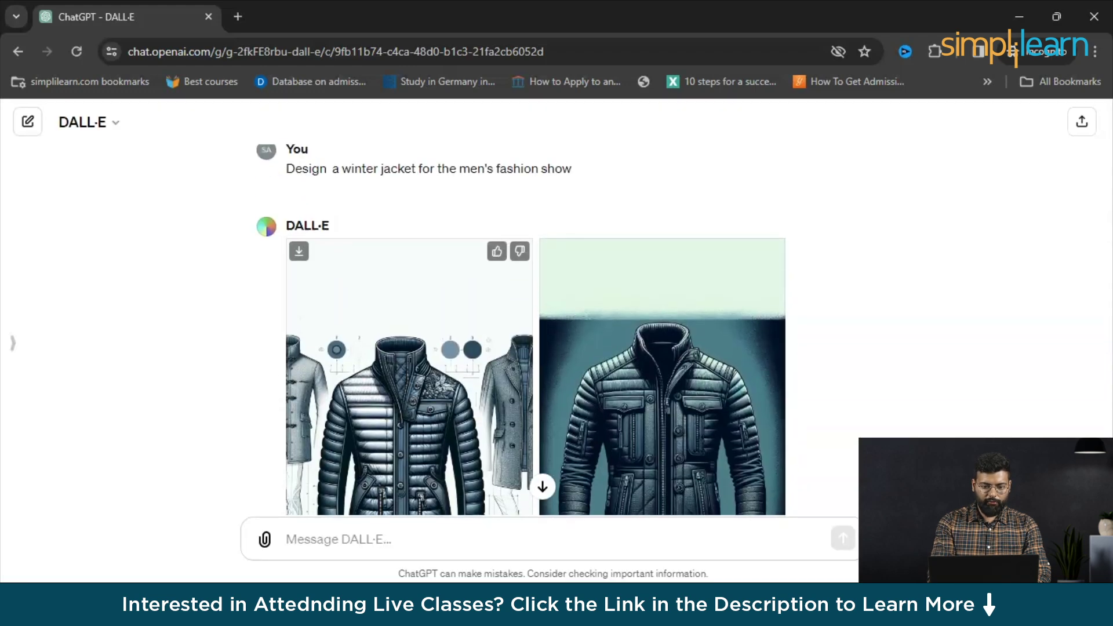
scroll(536, 330, "down", 3)
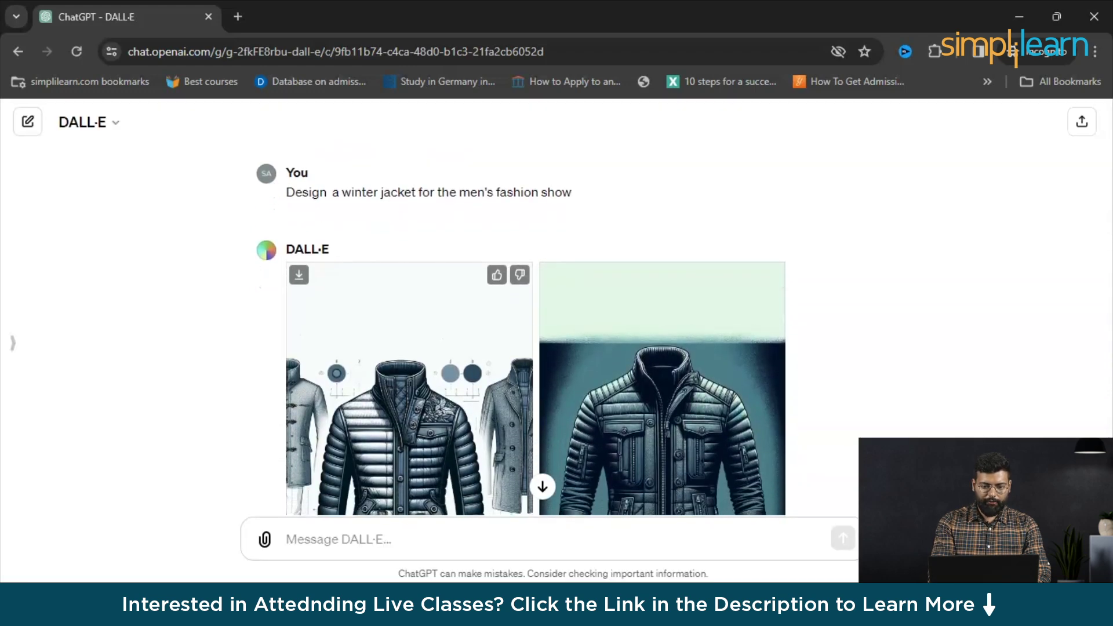
scroll(536, 330, "down", 1)
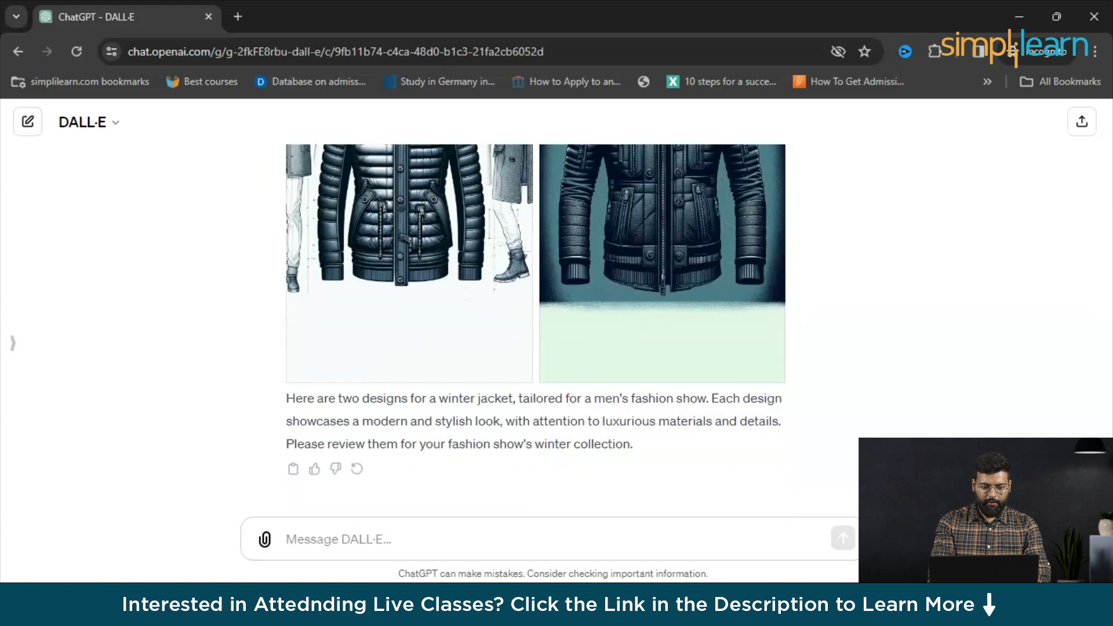
scroll(536, 330, "up", 3)
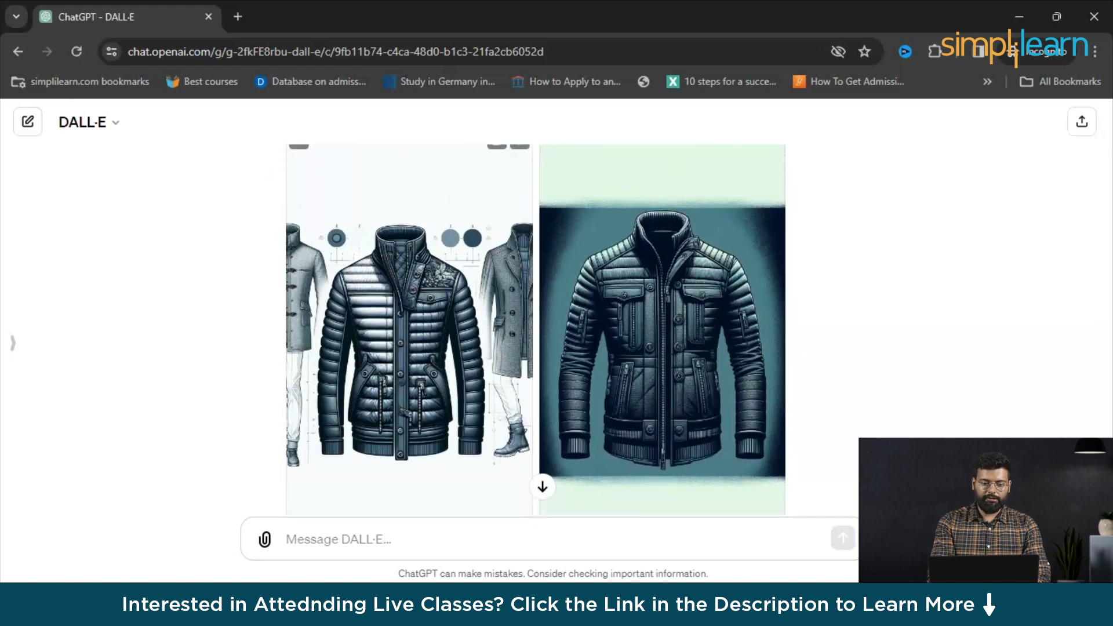